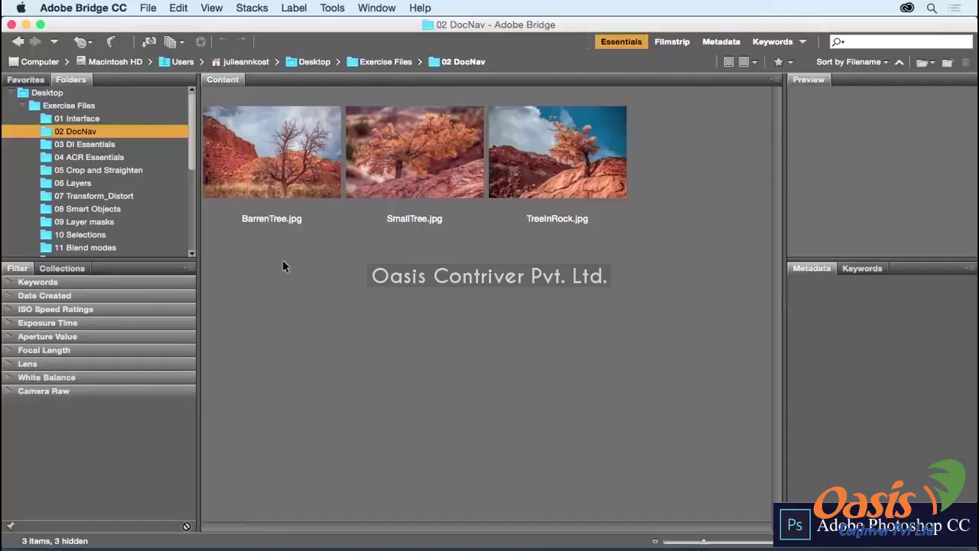
- Open BarrenTree.jpg, SmallTree.jpg and TreeInRock.jpg together from the 02 DocNav folder in Photoshop
drag(260, 245, 543, 178)
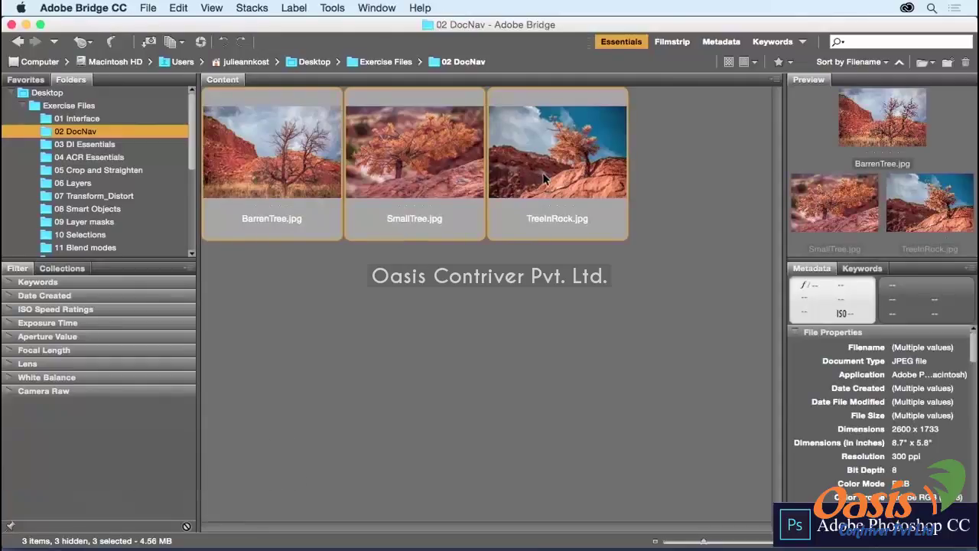
double_click(543, 177)
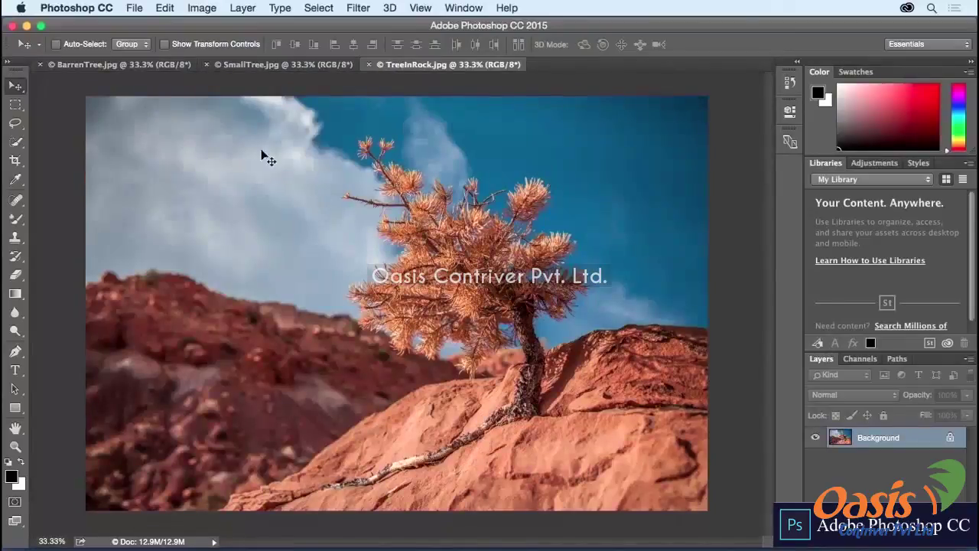
- View the open documents in turn and reorder the tabs so TreeInRock.jpg sits between BarrenTree.jpg and SmallTree.jpg
click(97, 67)
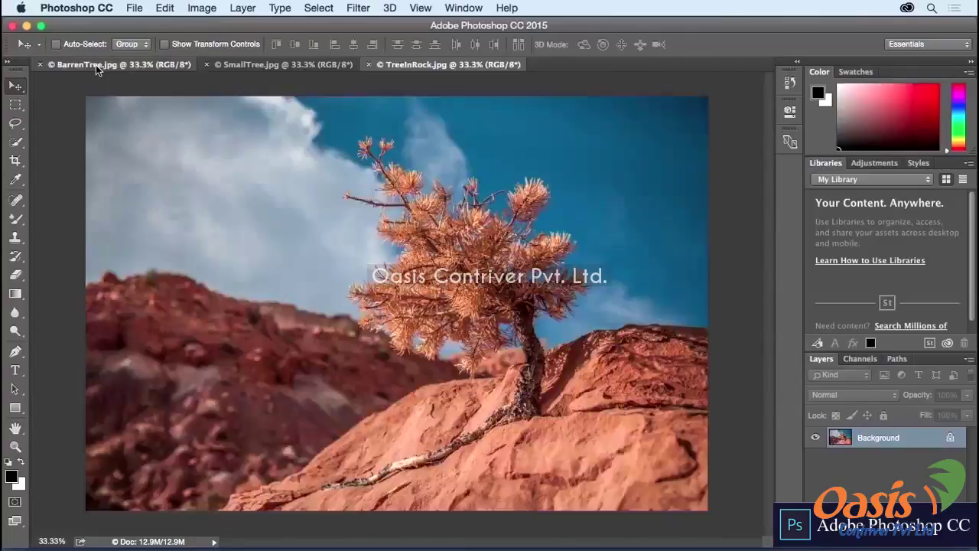
click(241, 66)
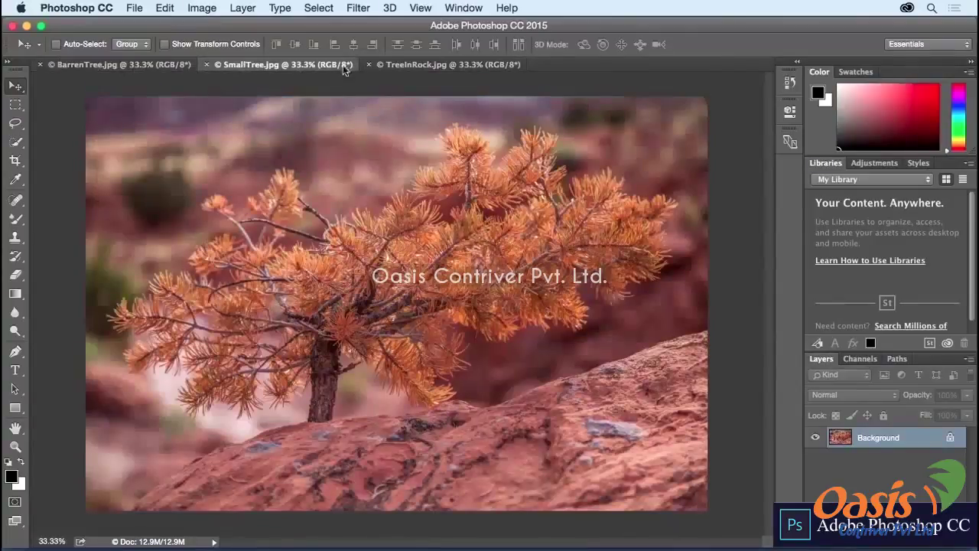
click(410, 64)
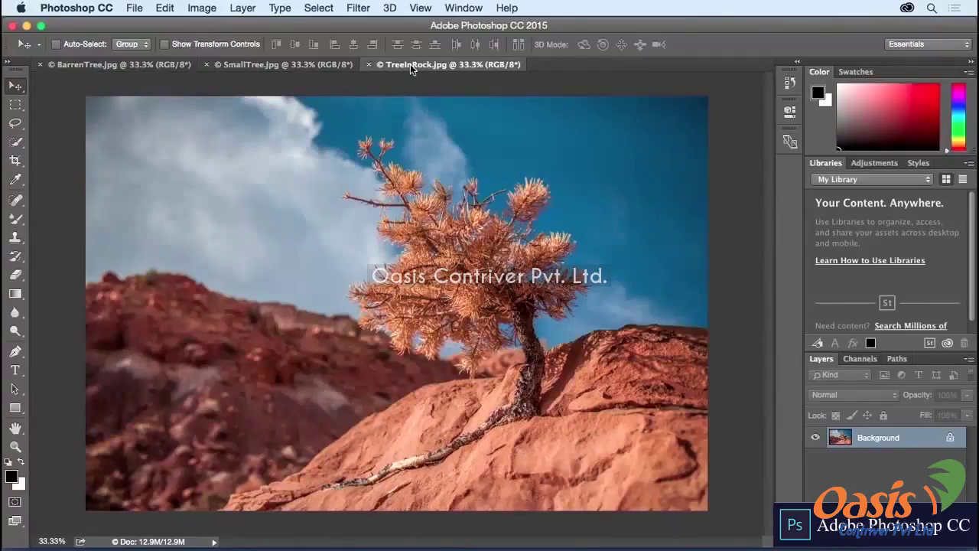
drag(410, 65, 229, 67)
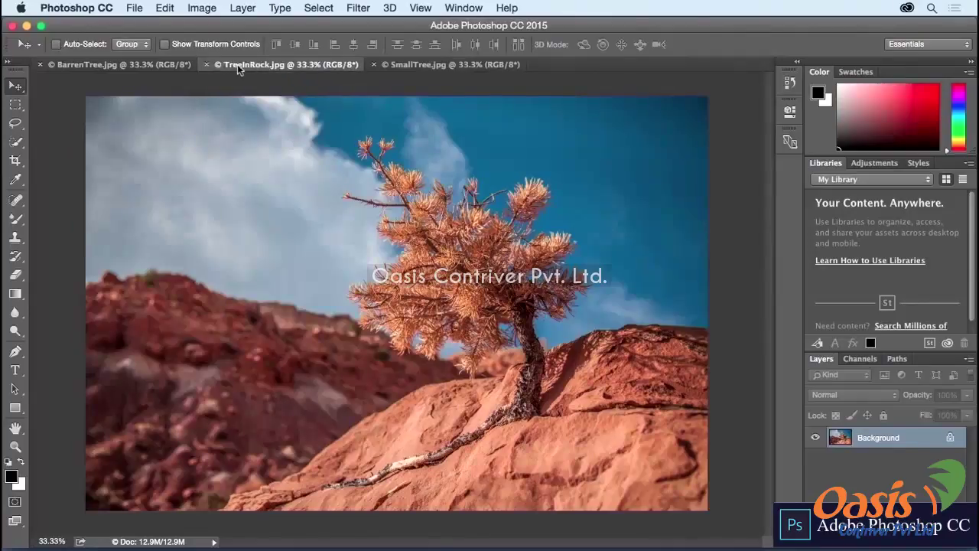
- Float TreeInRock.jpg and SmallTree.jpg out of the main window and group them as tabs in one floating window
drag(240, 68, 173, 105)
drag(242, 63, 280, 86)
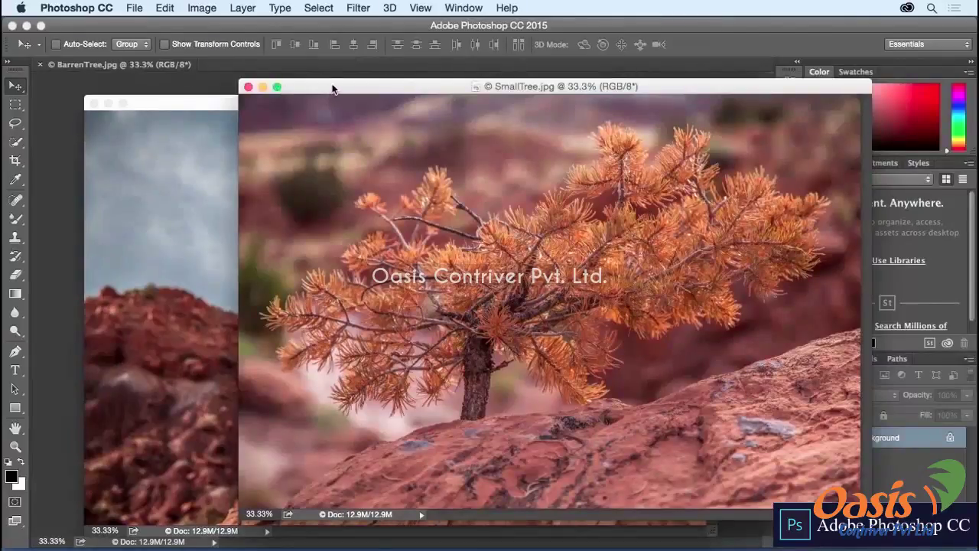
drag(332, 90, 339, 108)
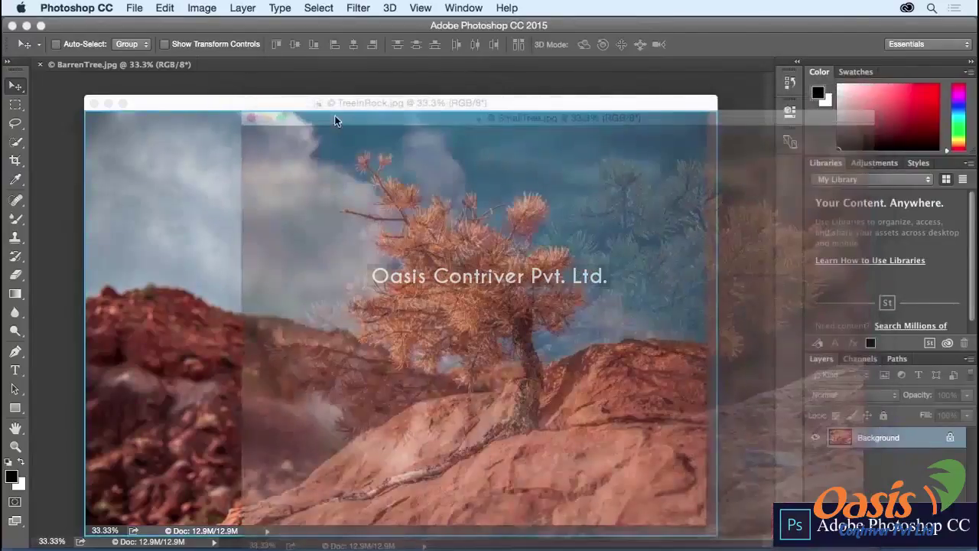
drag(334, 115, 324, 117)
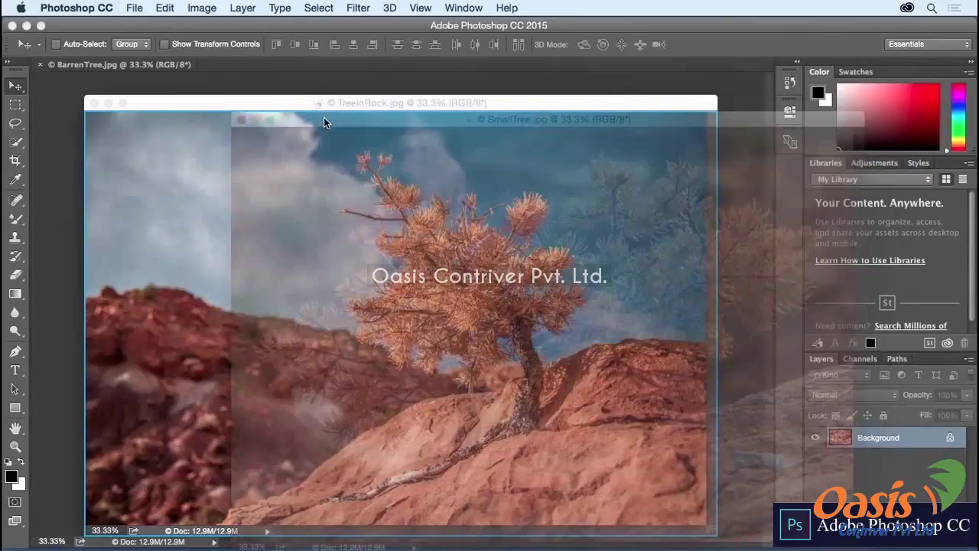
drag(324, 117, 323, 117)
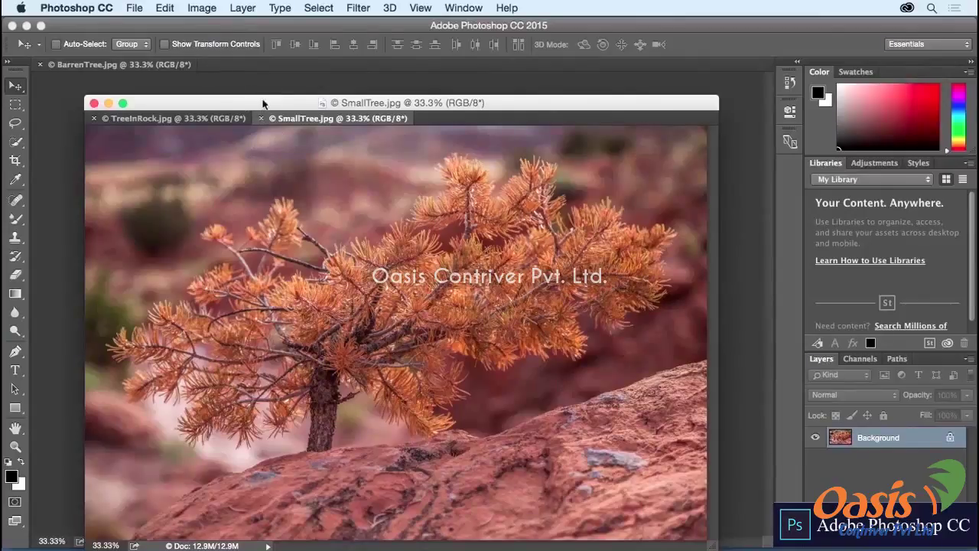
- Dock the floating group back beside the BarrenTree.jpg tab and float TreeInRock.jpg alone in its own window
drag(265, 104, 252, 60)
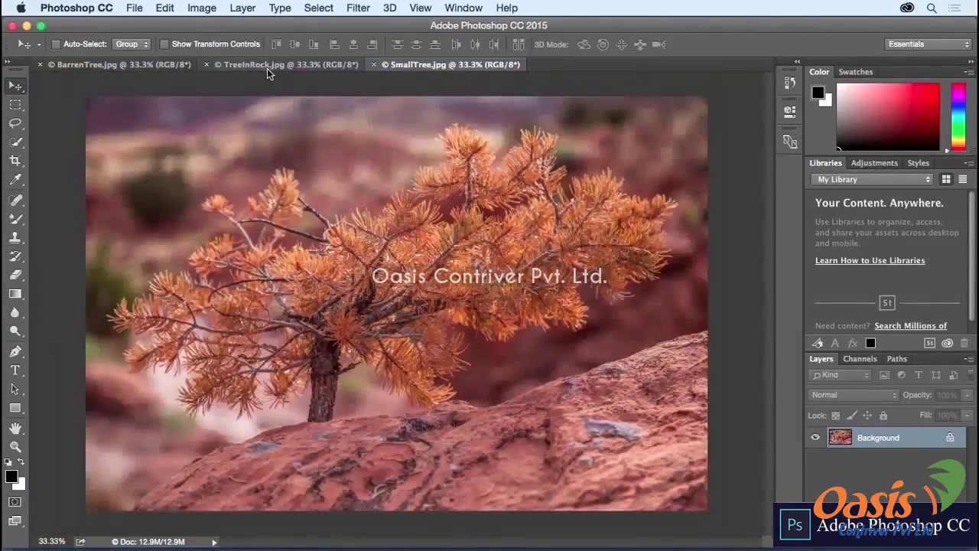
drag(267, 68, 224, 92)
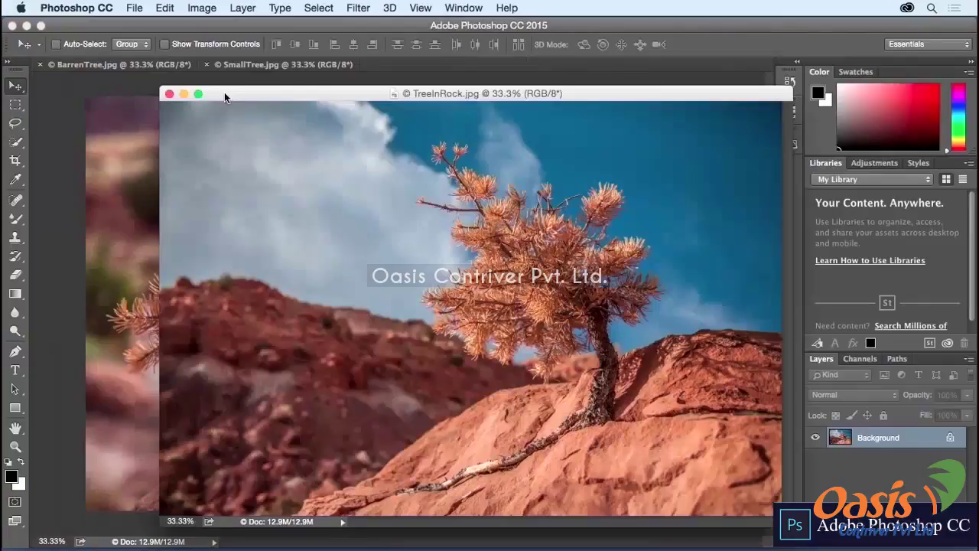
- Bring BarrenTree.jpg forward over the floating window, and recall TreeInRock.jpg to the front from the list of open documents
click(119, 65)
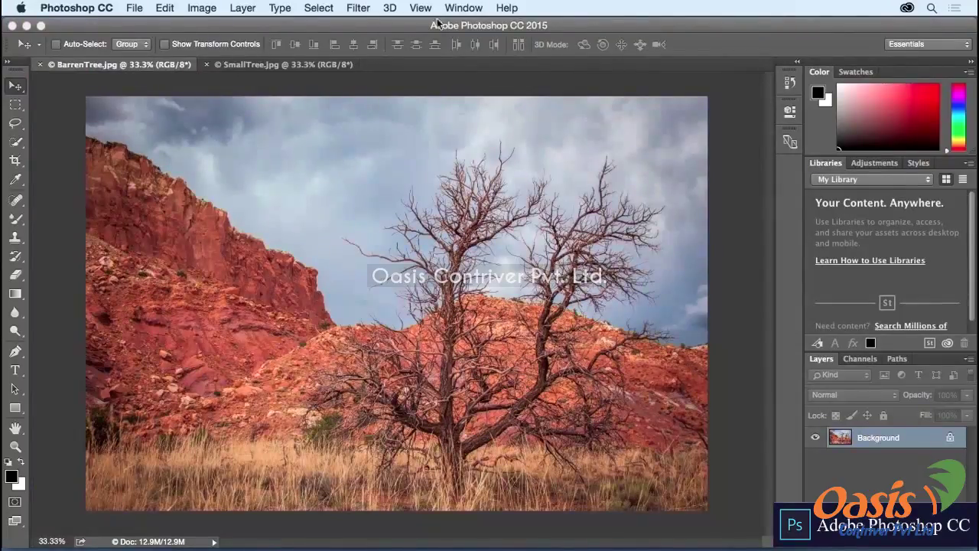
click(461, 9)
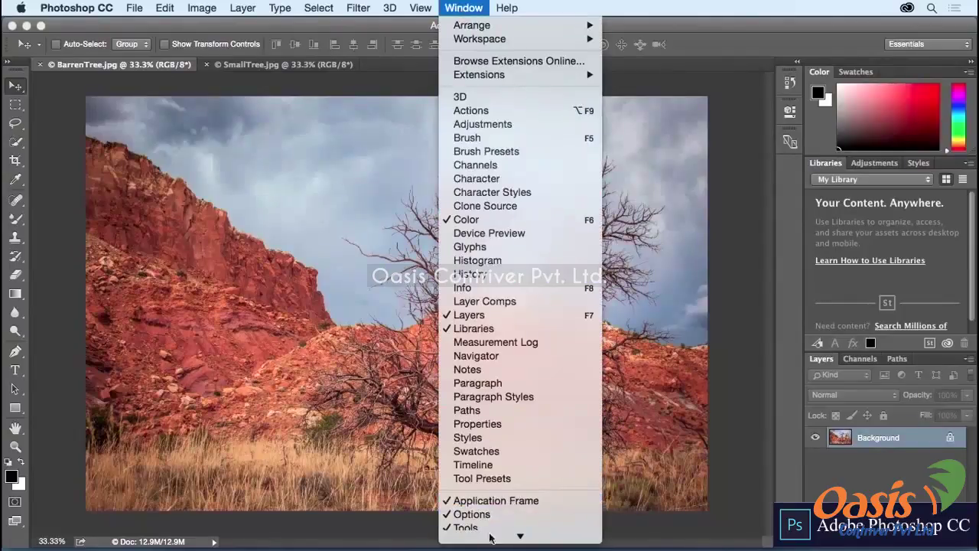
mouse_move(490, 538)
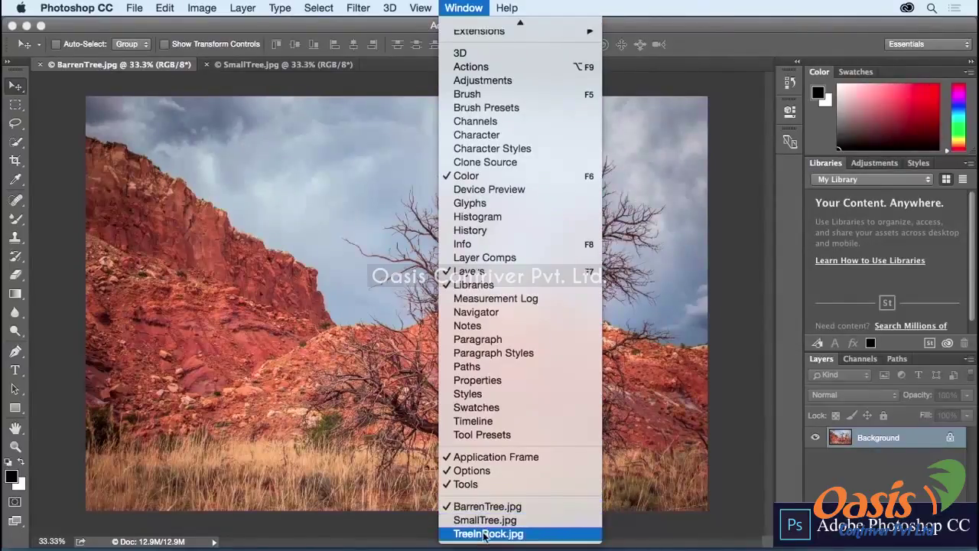
click(485, 533)
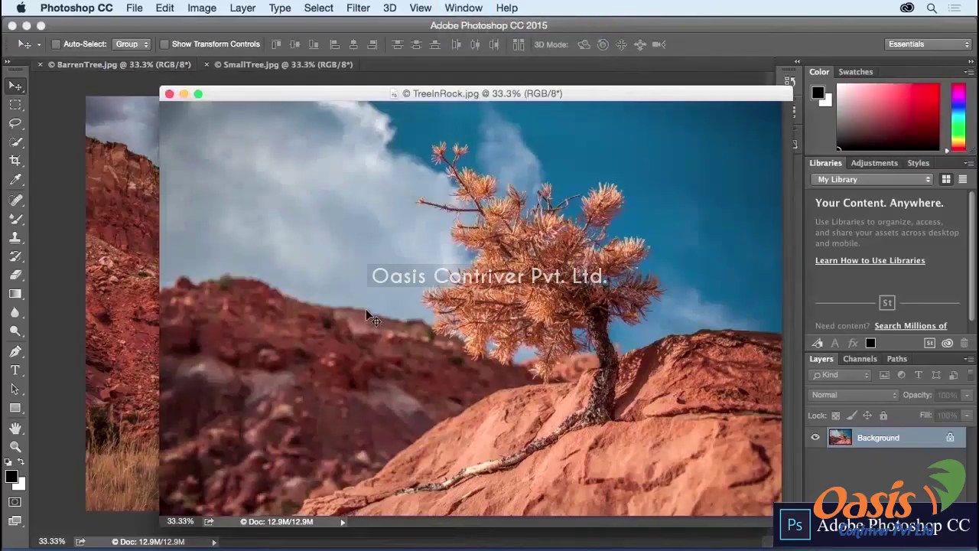
- Dock TreeInRock.jpg back as a tab in the main window and cycle through the open documents to BarrenTree.jpg
drag(255, 94, 349, 64)
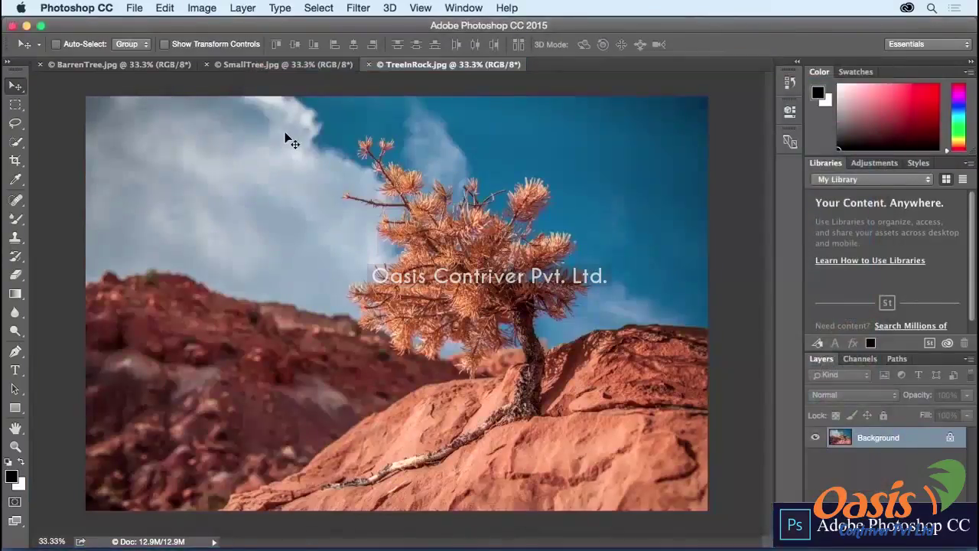
key(ctrl+Tab)
key(ctrl+Tab)
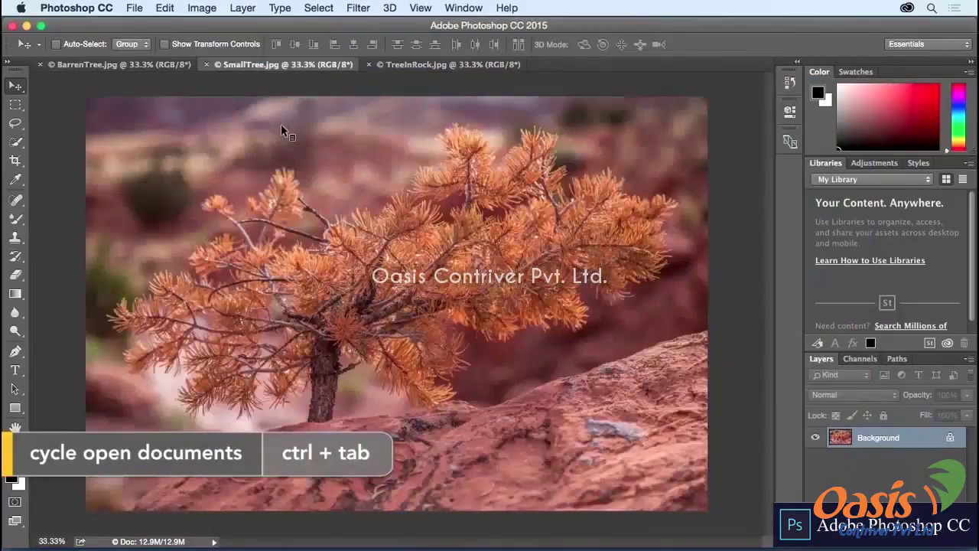
key(ctrl+Tab)
key(ctrl+Tab)
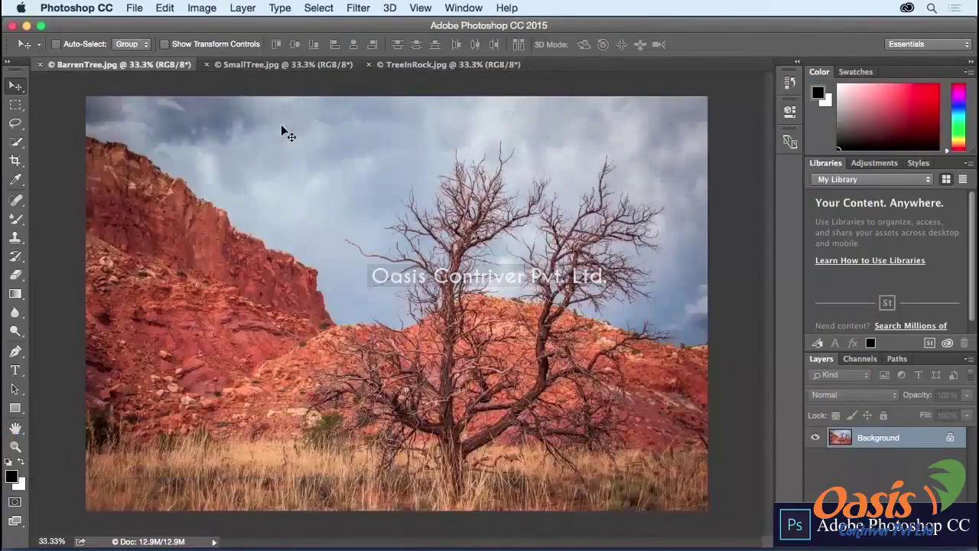
- Float SmallTree.jpg in its own window and consolidate all open documents back to tabs
drag(273, 64, 258, 131)
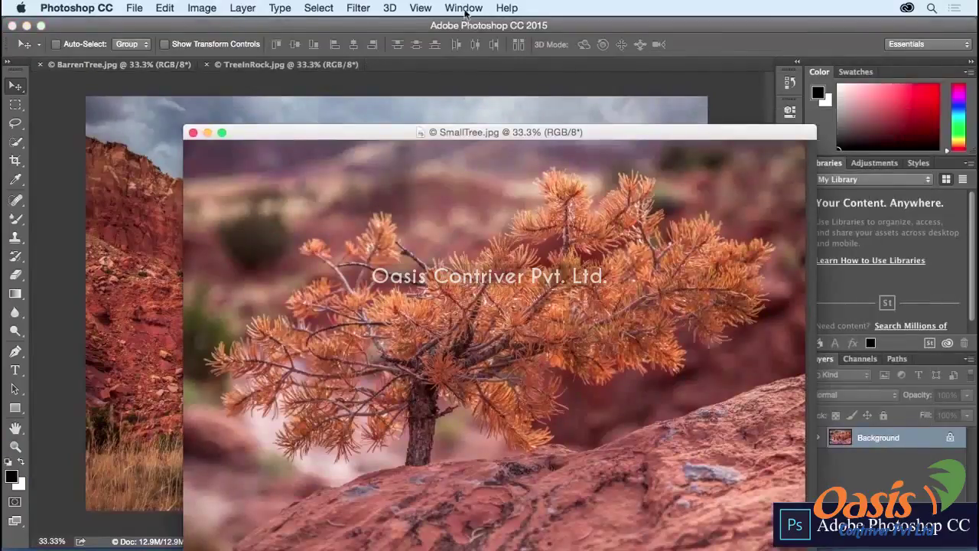
click(463, 7)
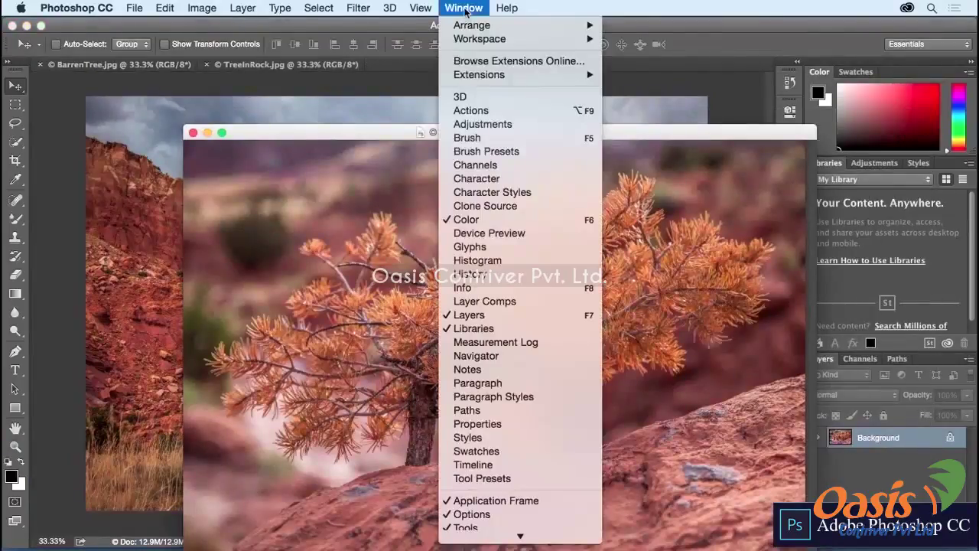
mouse_move(470, 26)
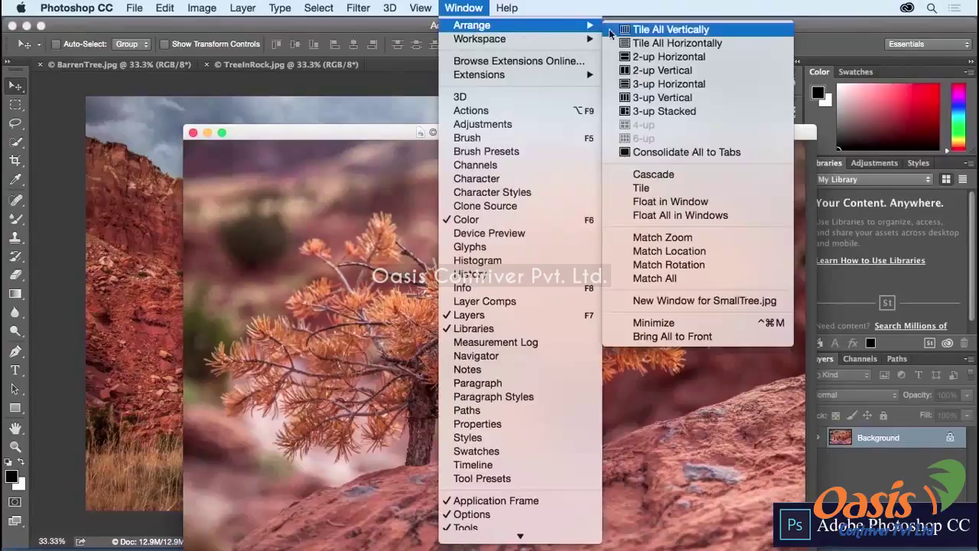
click(763, 154)
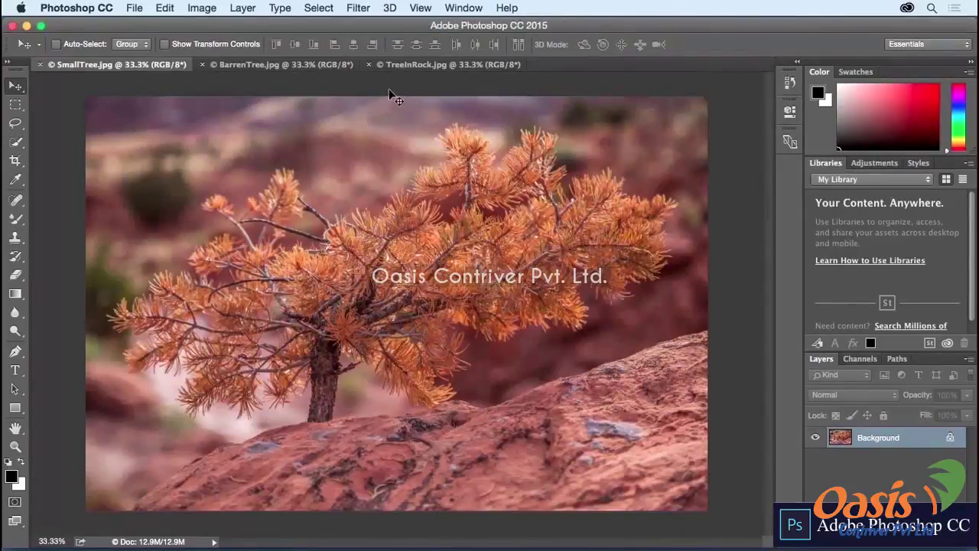
- Close TreeInRock.jpg on its own, and close all remaining open documents at once
click(369, 64)
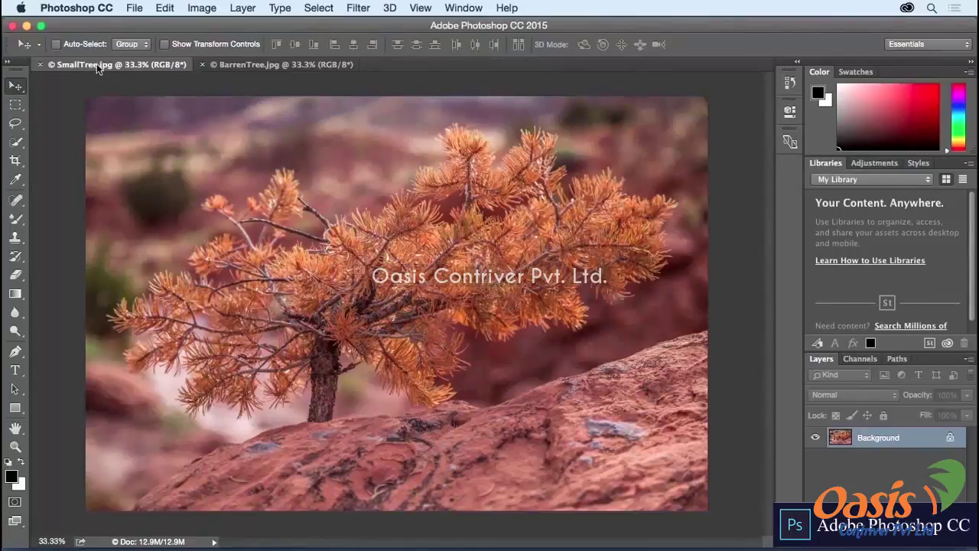
click(135, 8)
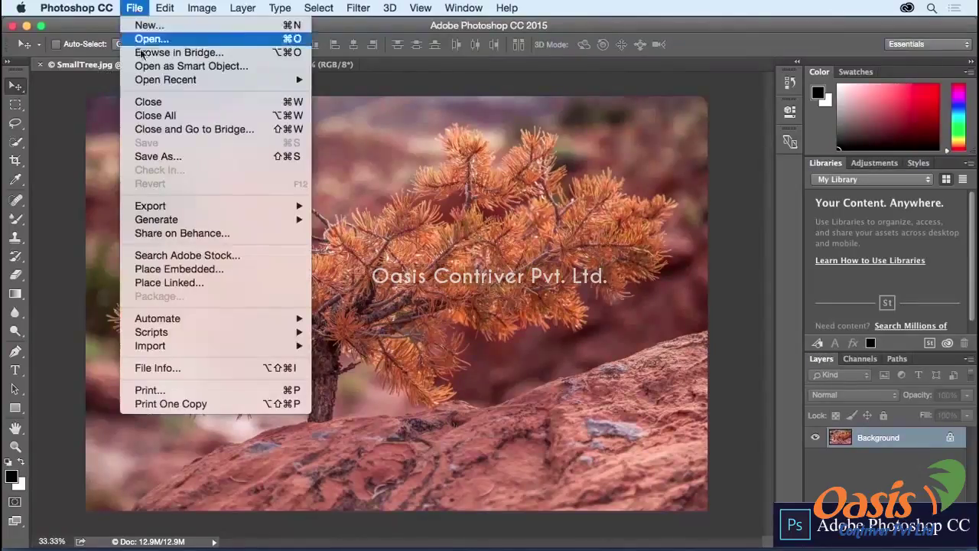
click(210, 115)
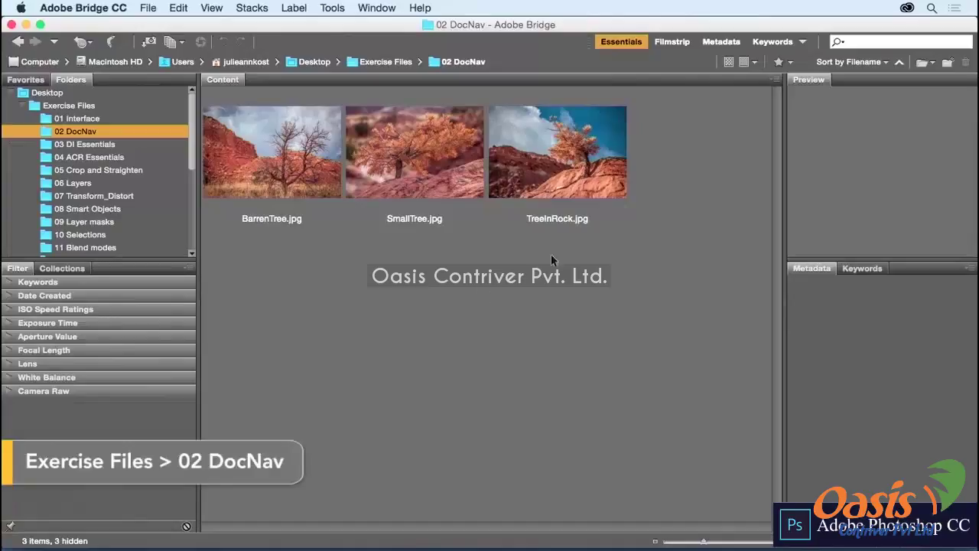
- Open all three images of the 02 DocNav folder from Bridge in Photoshop and arrange them in the 3-up Stacked layout
drag(588, 248, 298, 160)
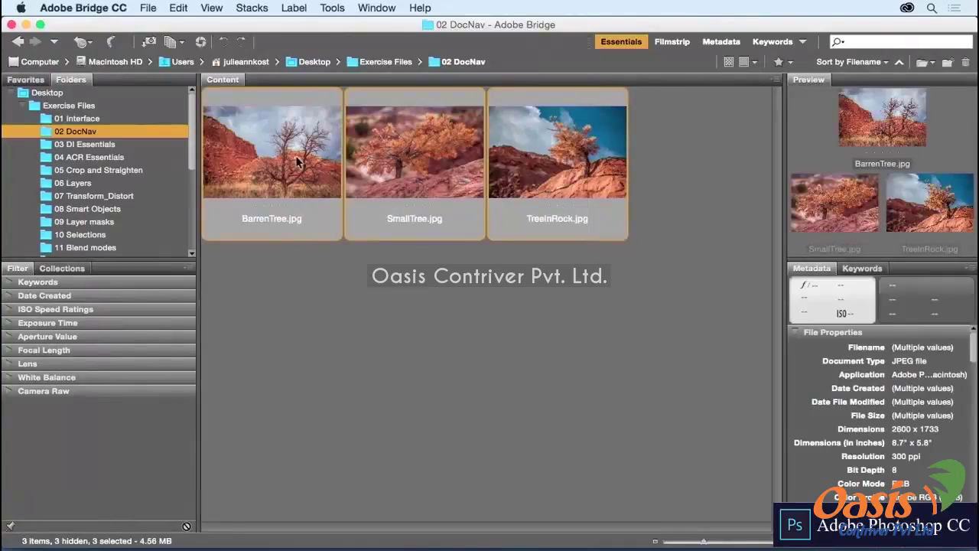
double_click(299, 161)
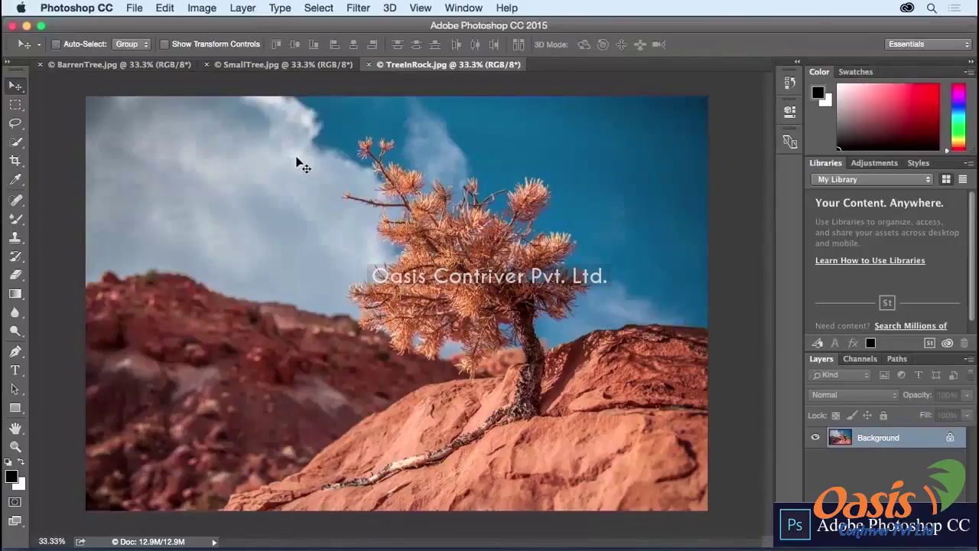
click(462, 8)
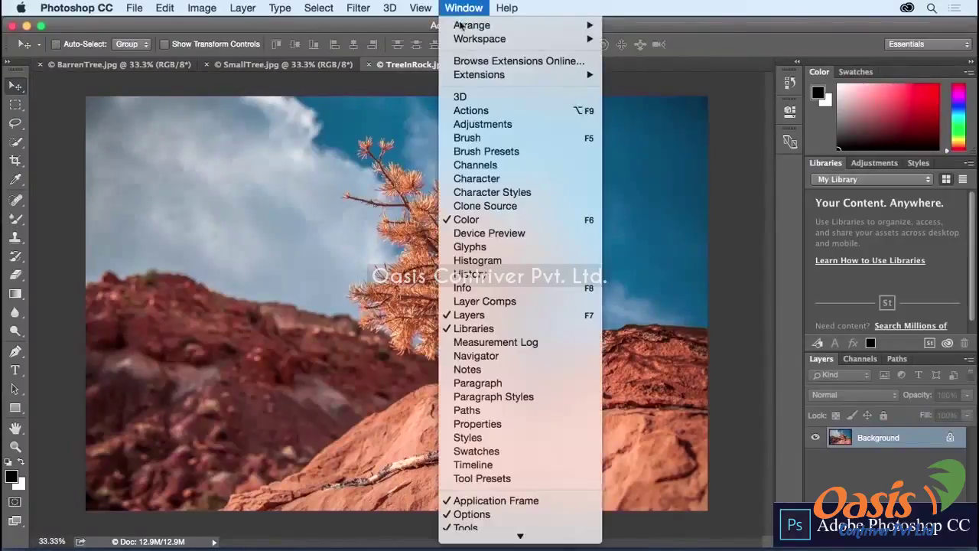
mouse_move(464, 26)
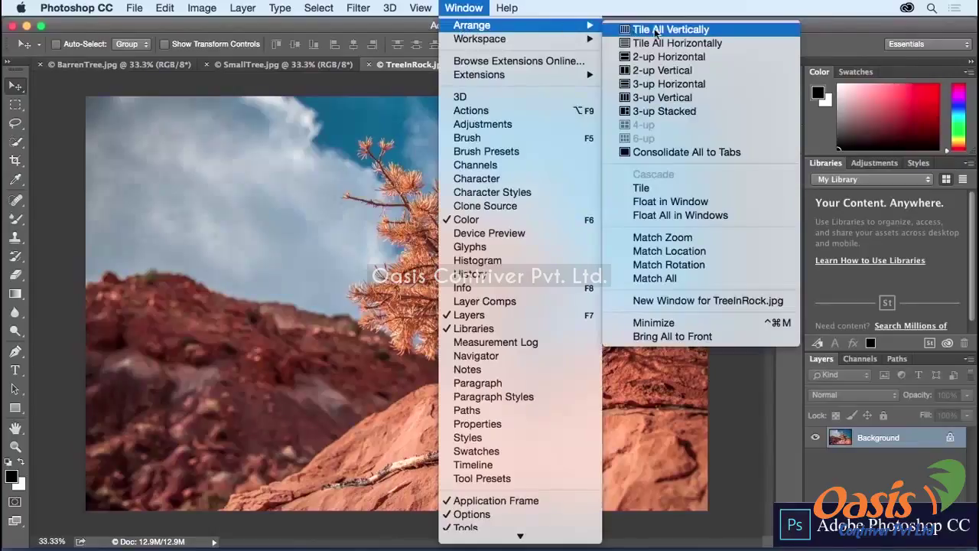
click(651, 114)
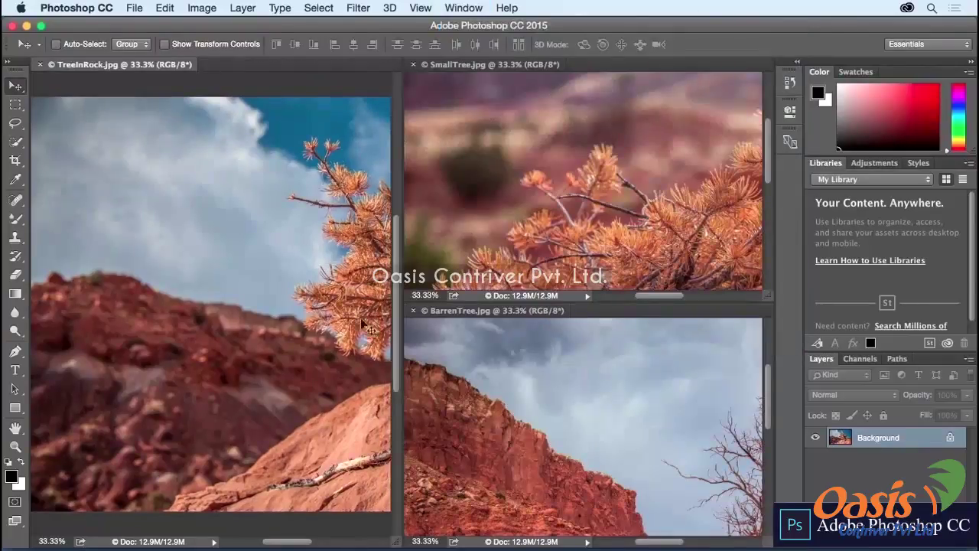
- Arrange the documents in the 2-up Vertical layout and switch the shared pane to BarrenTree.jpg and back to TreeInRock.jpg
click(474, 9)
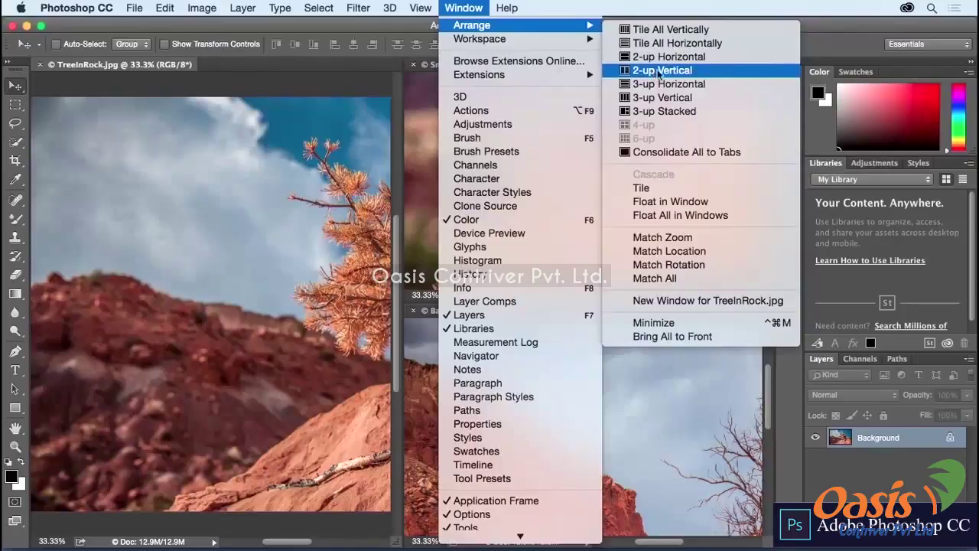
click(700, 71)
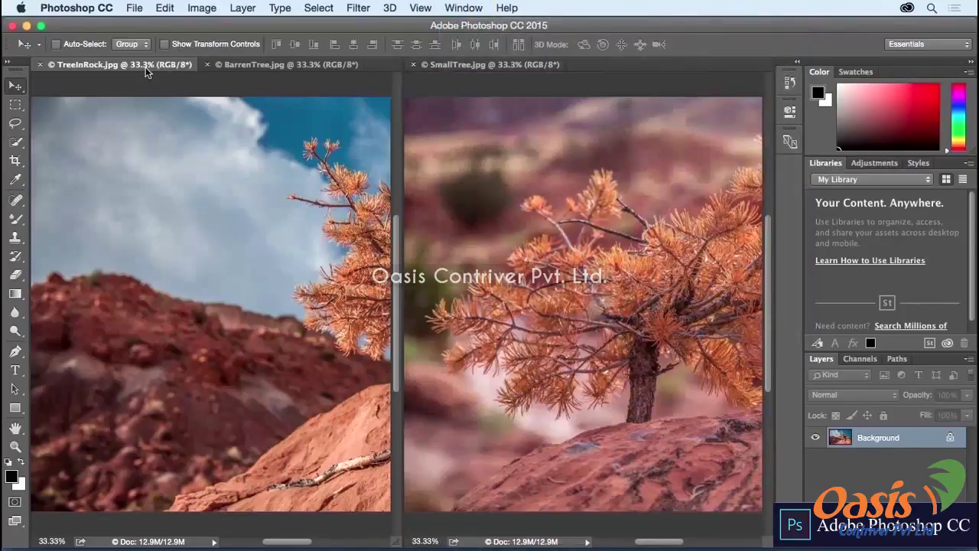
click(244, 63)
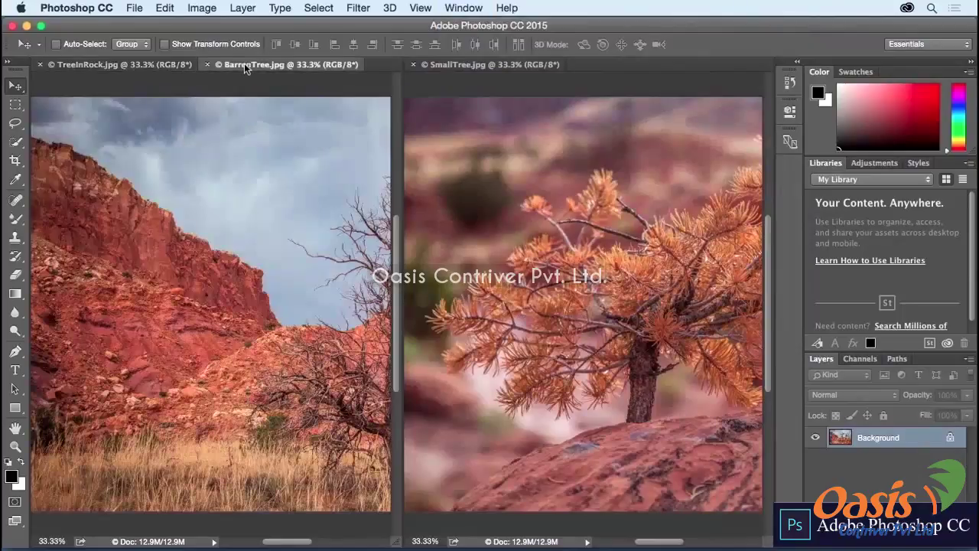
click(152, 64)
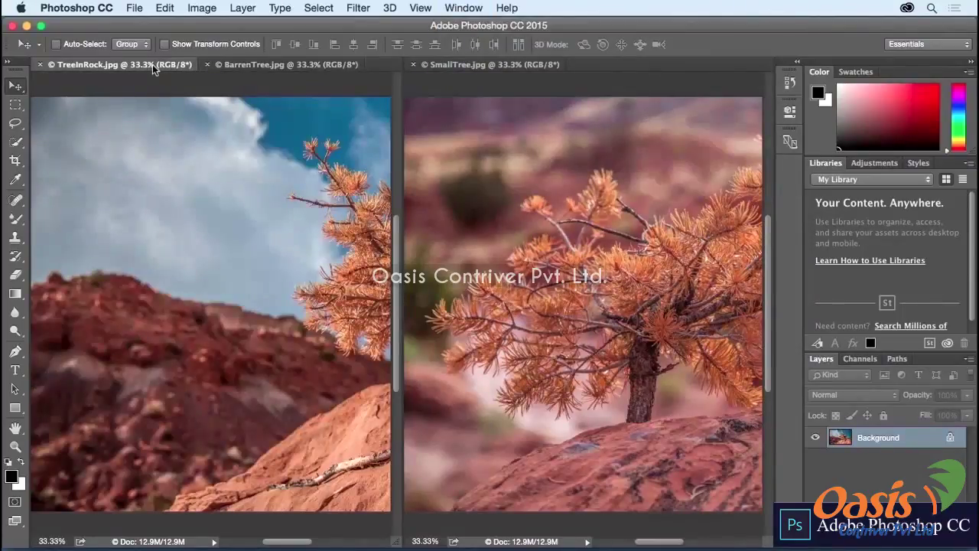
- Move BarrenTree.jpg into the pane that holds SmallTree.jpg, and consolidate all open documents to tabs
drag(237, 65, 483, 70)
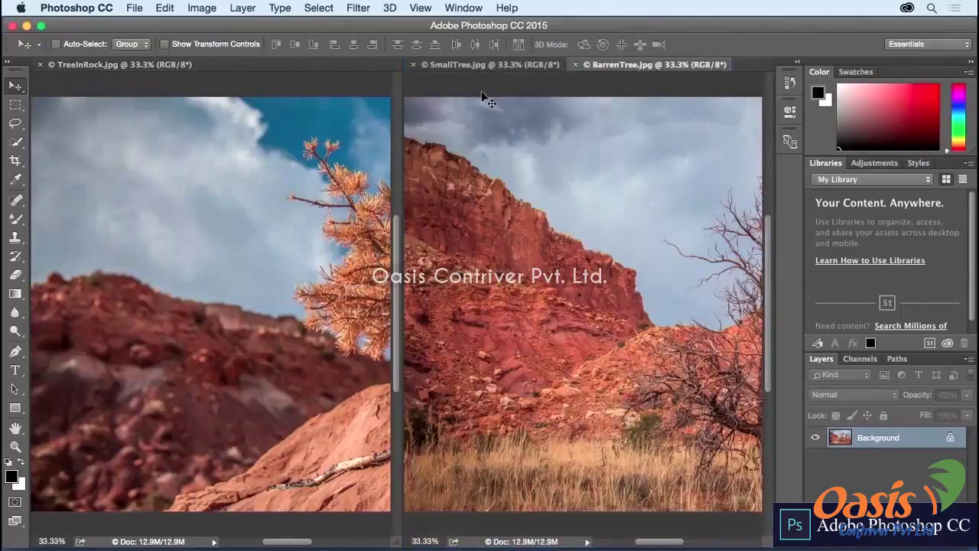
click(191, 138)
drag(612, 64, 491, 65)
click(191, 138)
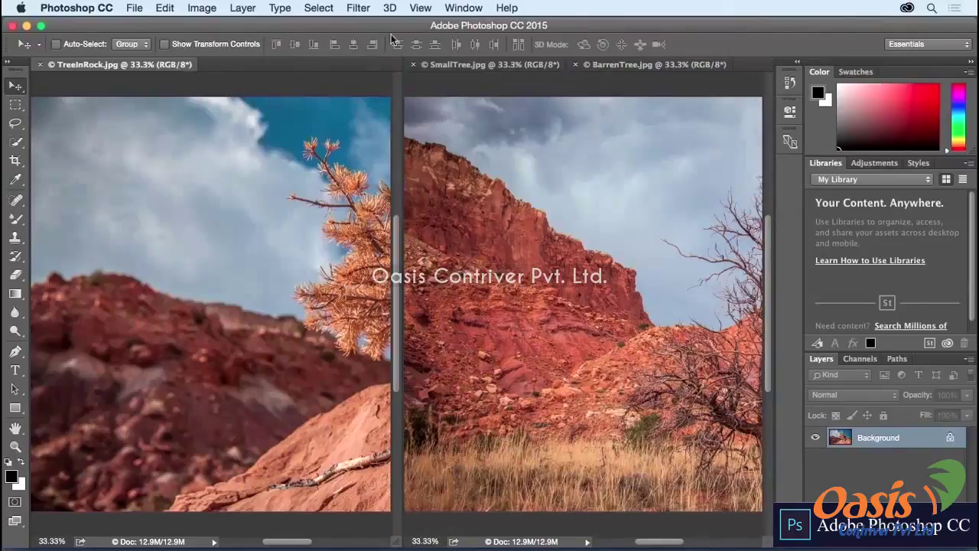
click(465, 9)
mouse_move(470, 27)
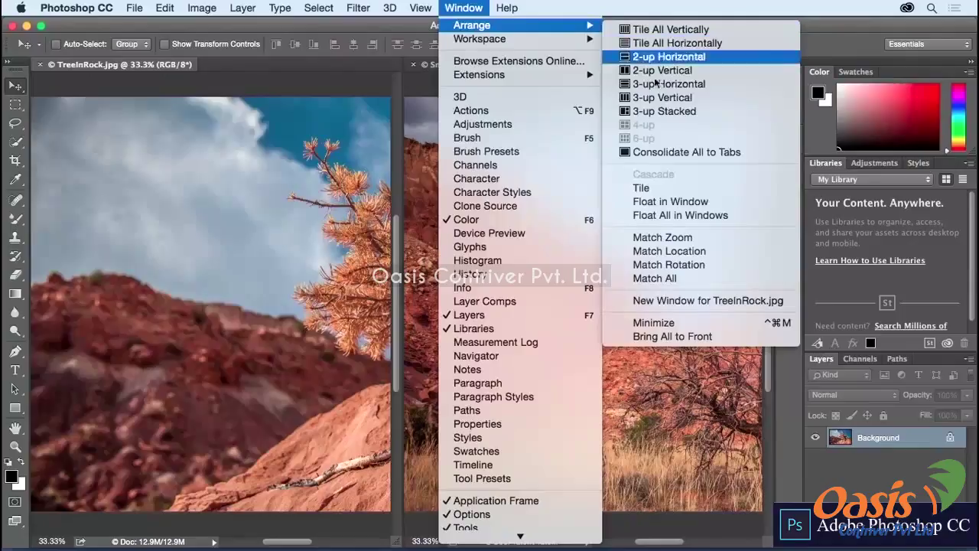
click(777, 152)
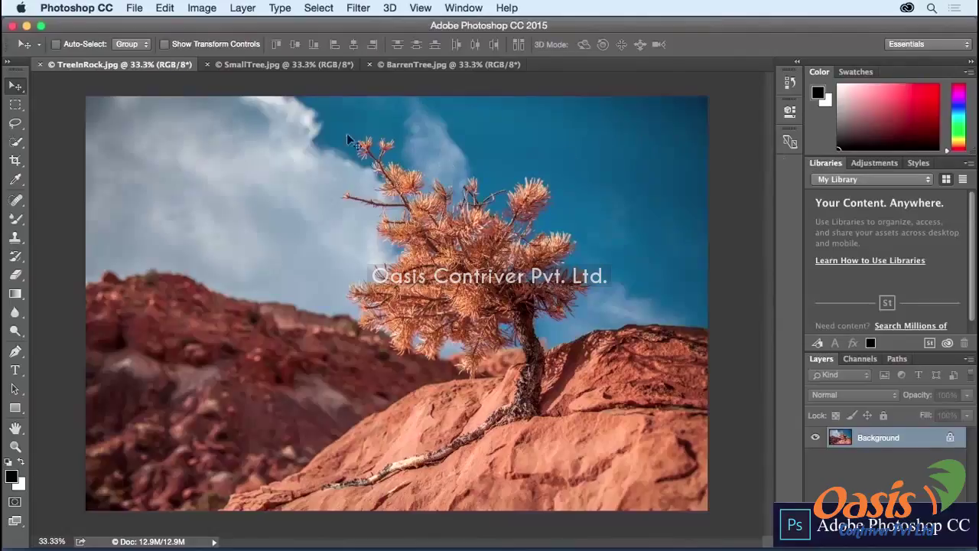
- Open the keyboard shortcuts settings and show the shortcuts for Application Menus
click(167, 10)
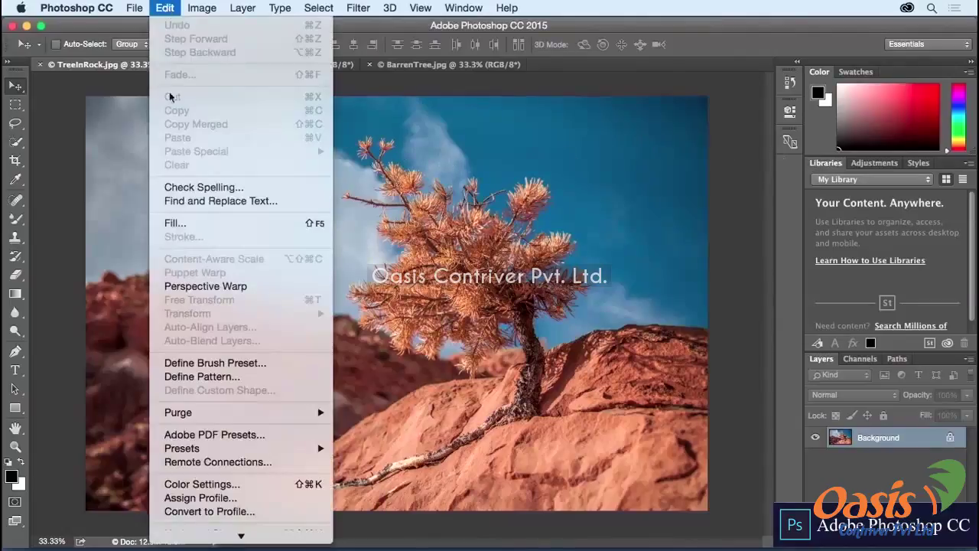
mouse_move(222, 538)
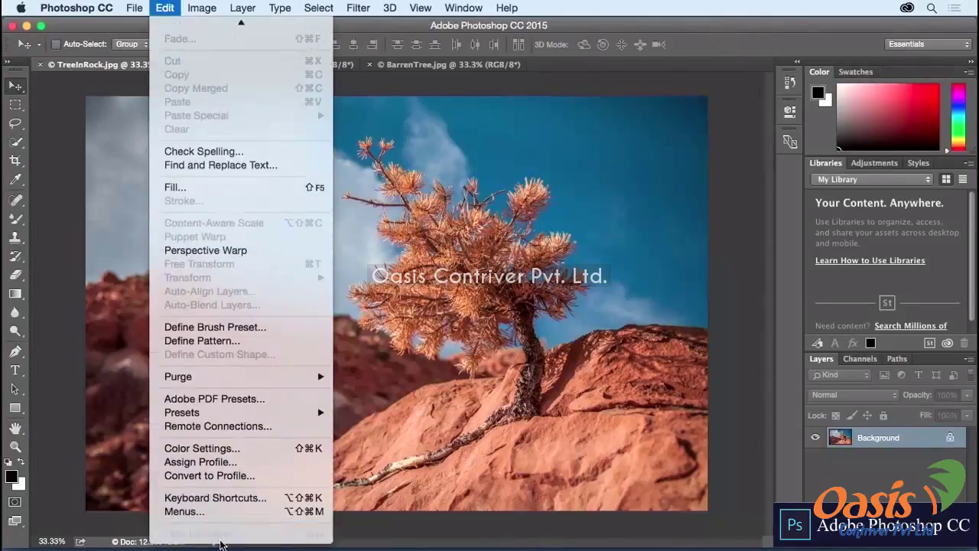
click(228, 501)
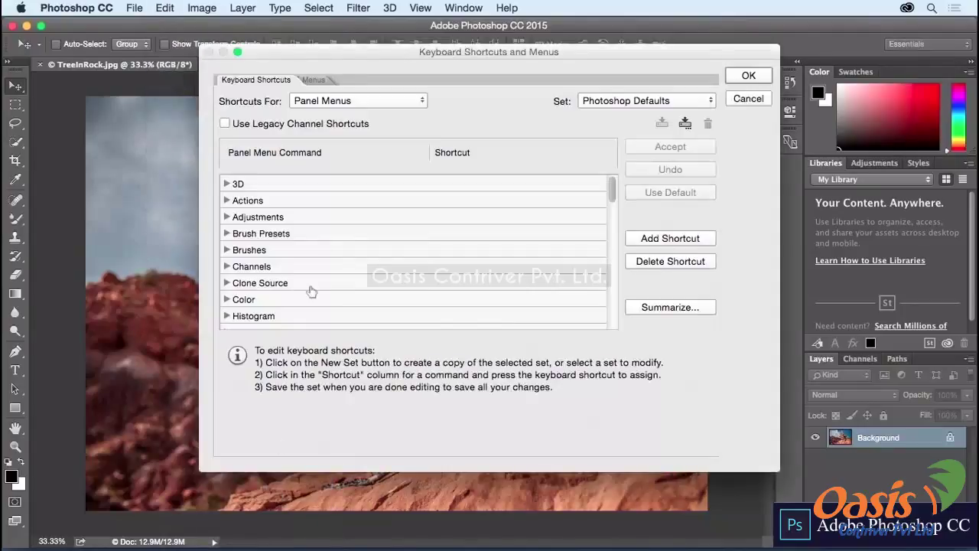
click(381, 102)
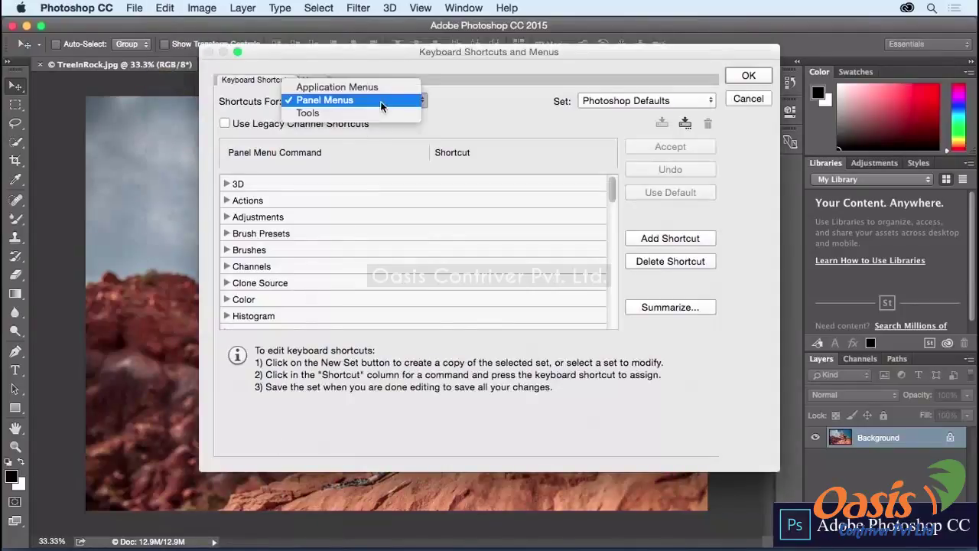
click(388, 88)
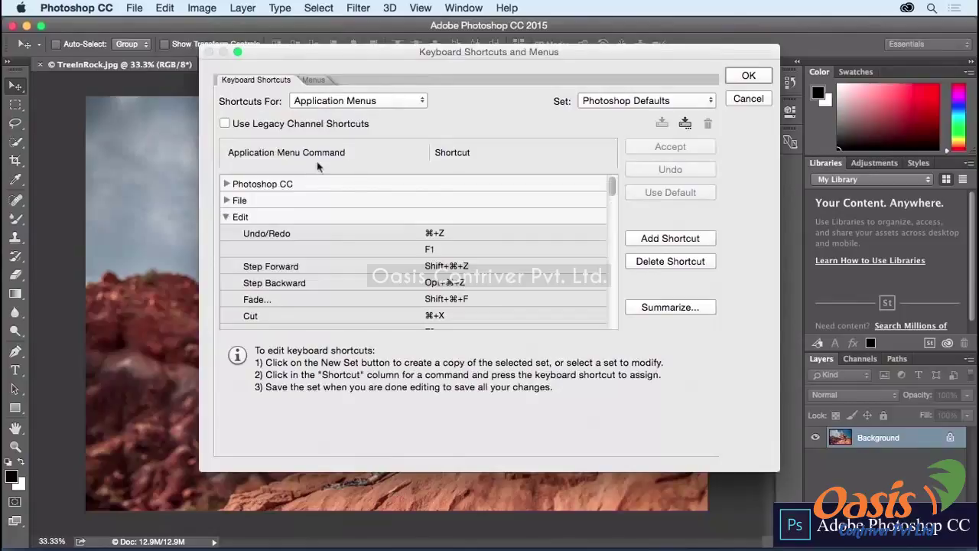
- Assign the shortcut Shift+⌘+T to the Tile command in the Arrange group of the Window commands, accepting the conflict
click(226, 217)
scroll(271, 241, down, 1)
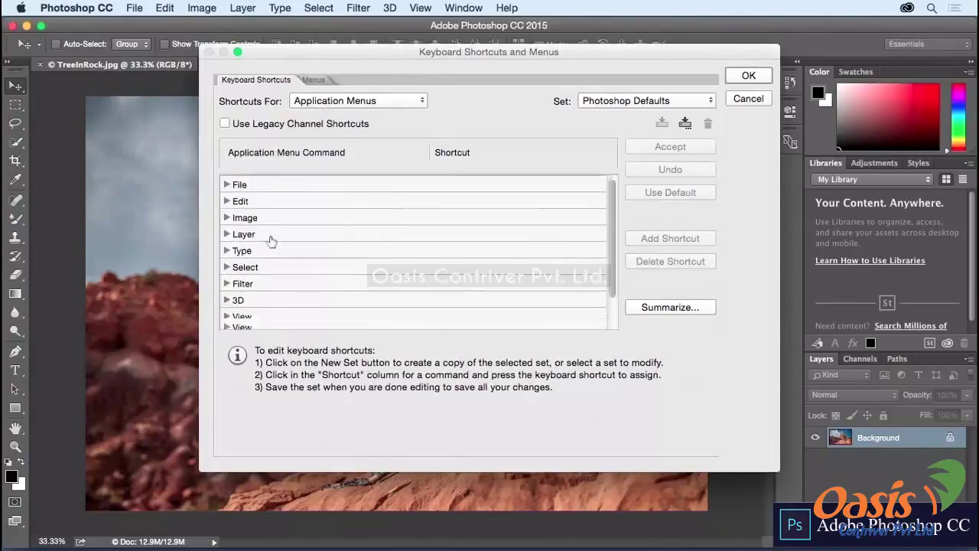
scroll(271, 241, down, 2)
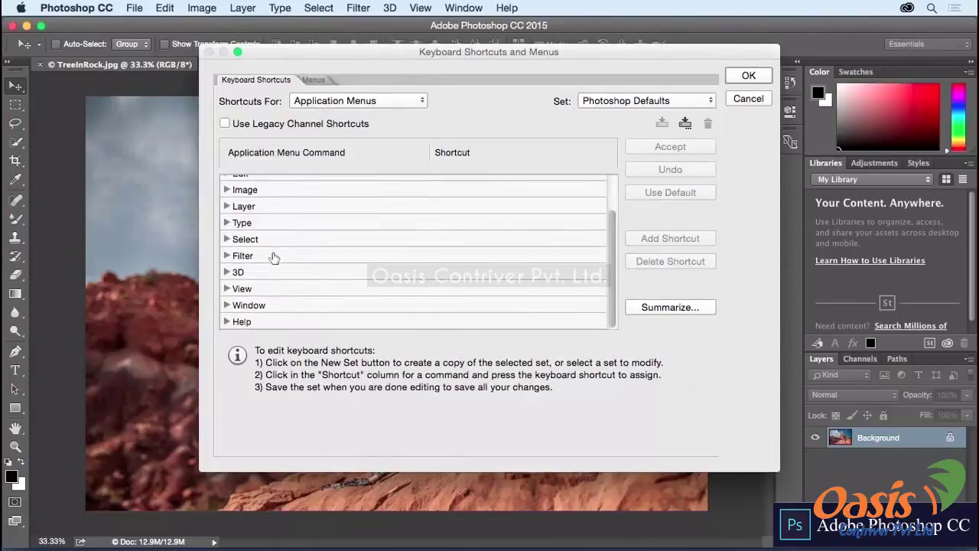
click(227, 306)
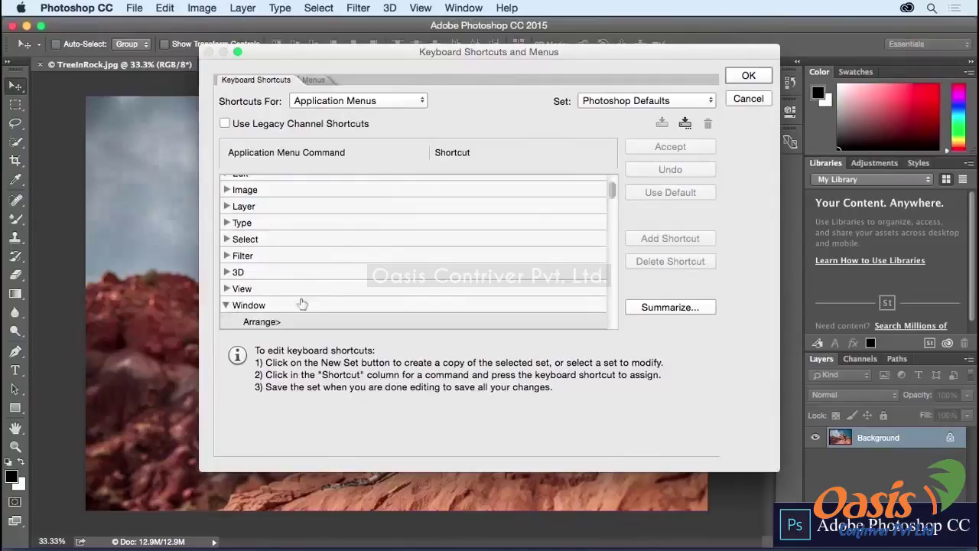
scroll(359, 292, down, 3)
scroll(370, 292, down, 5)
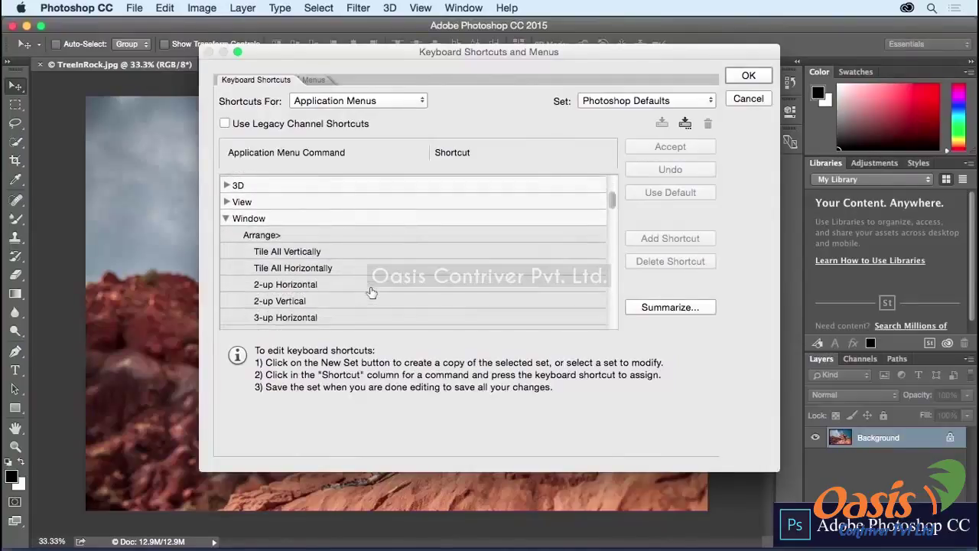
scroll(369, 292, down, 6)
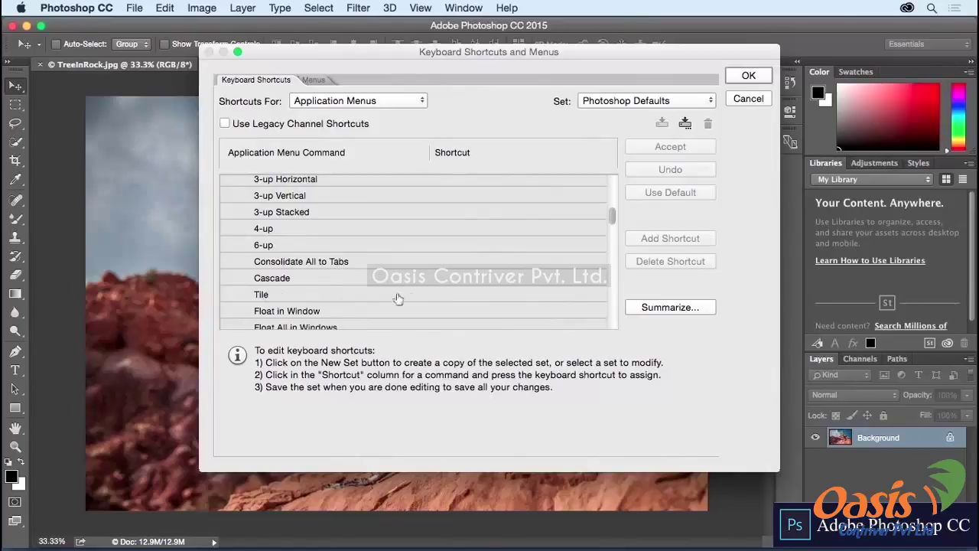
click(452, 294)
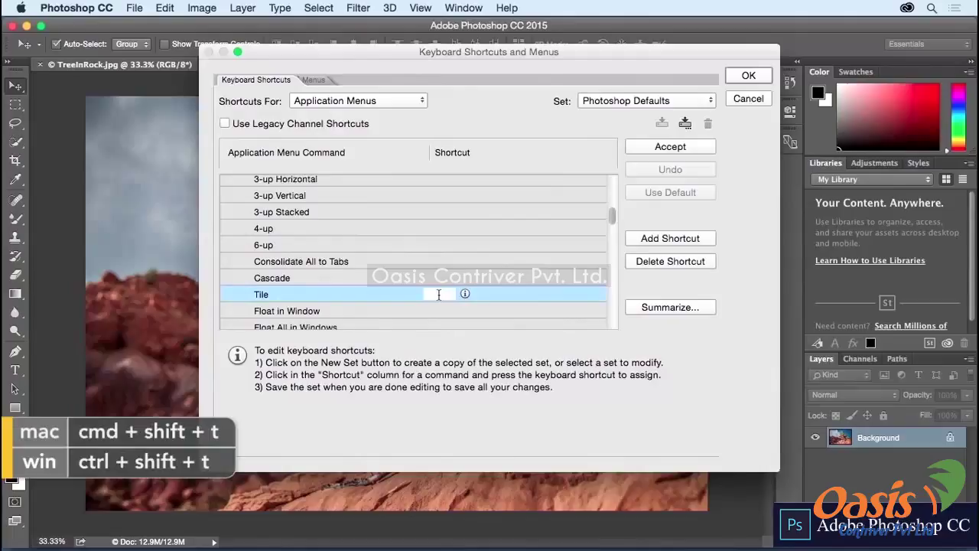
key(super+shift+t)
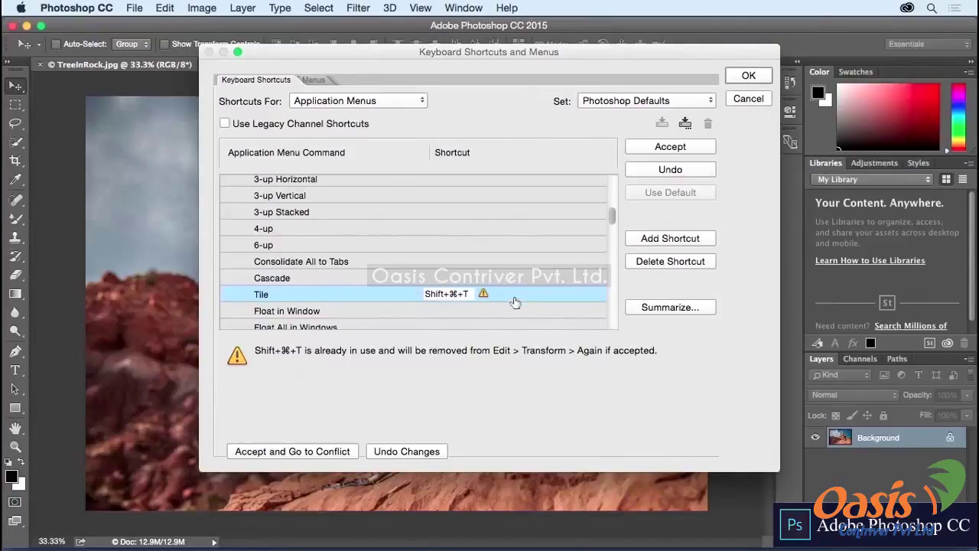
click(653, 148)
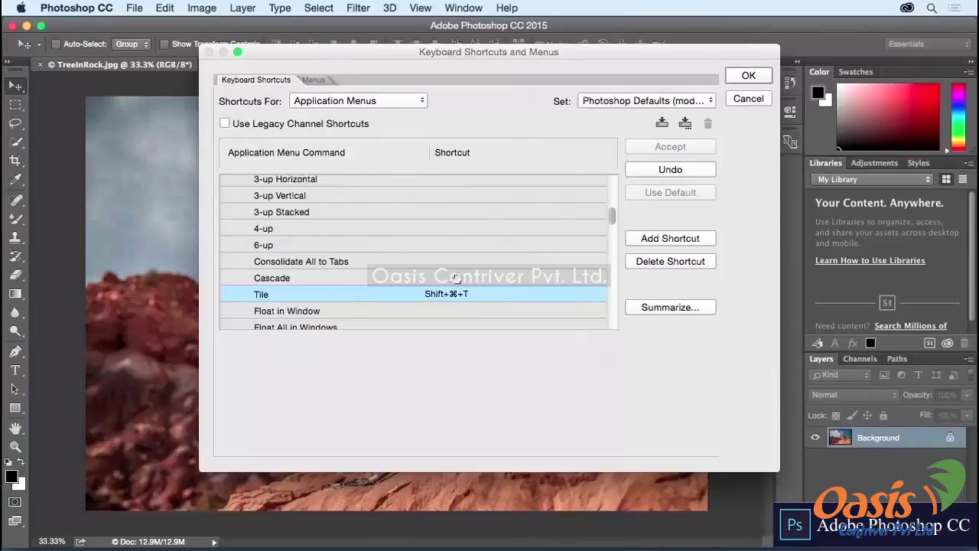
- Assign the shortcut Shift+⌘+R to Consolidate All to Tabs, accept the conflict, and save the shortcut changes
click(435, 260)
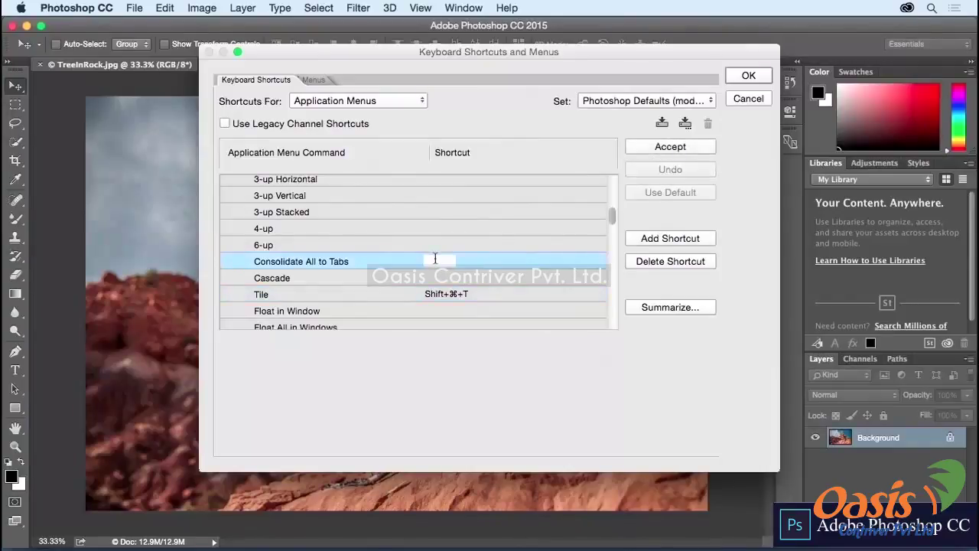
key(super+shift+r)
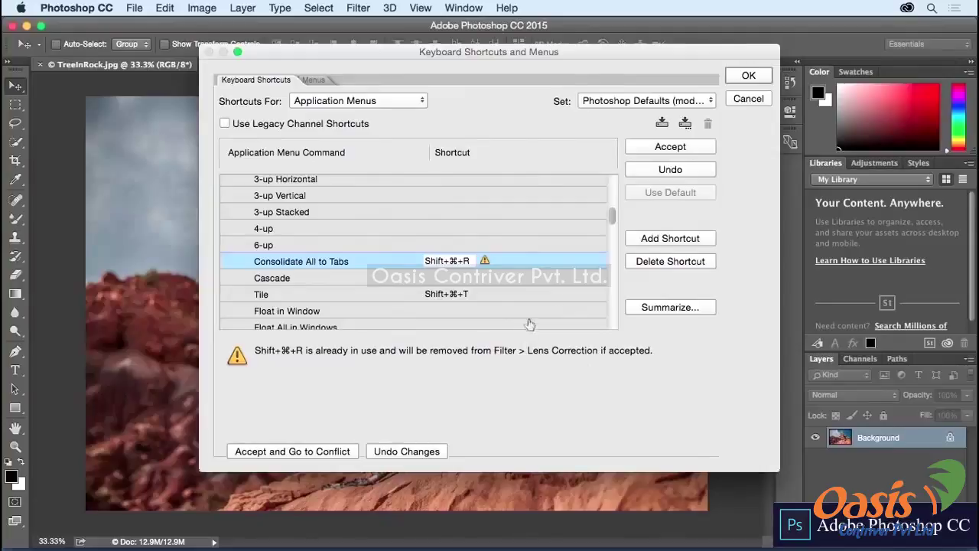
click(651, 147)
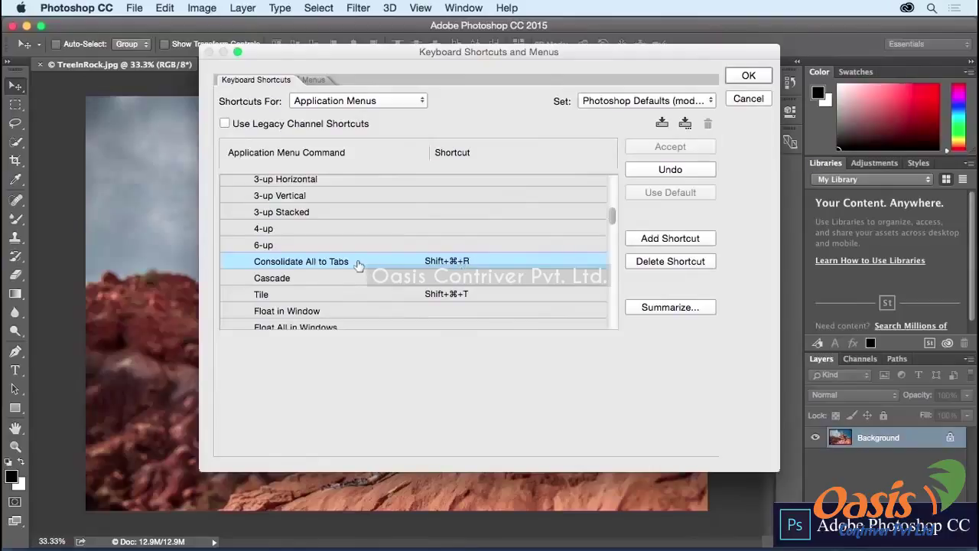
click(746, 78)
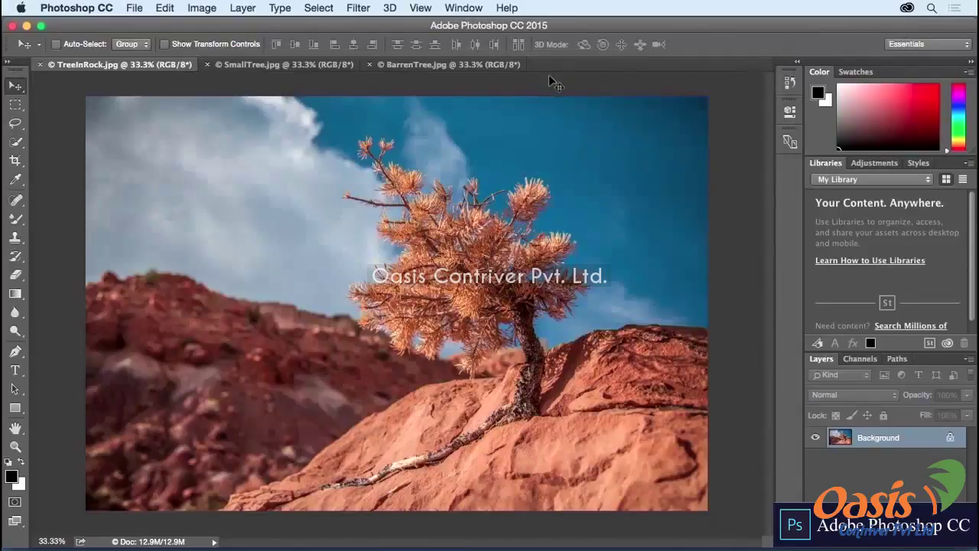
- Alternate the three open documents between the Tile arrangement and consolidated tabs twice, and finish with them tiled
key(super+alt+t)
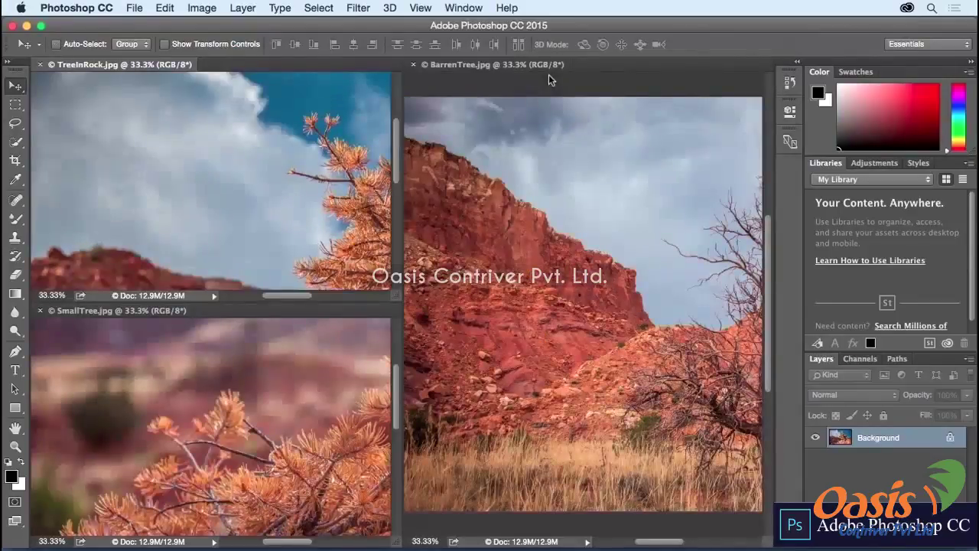
key(super+alt+c)
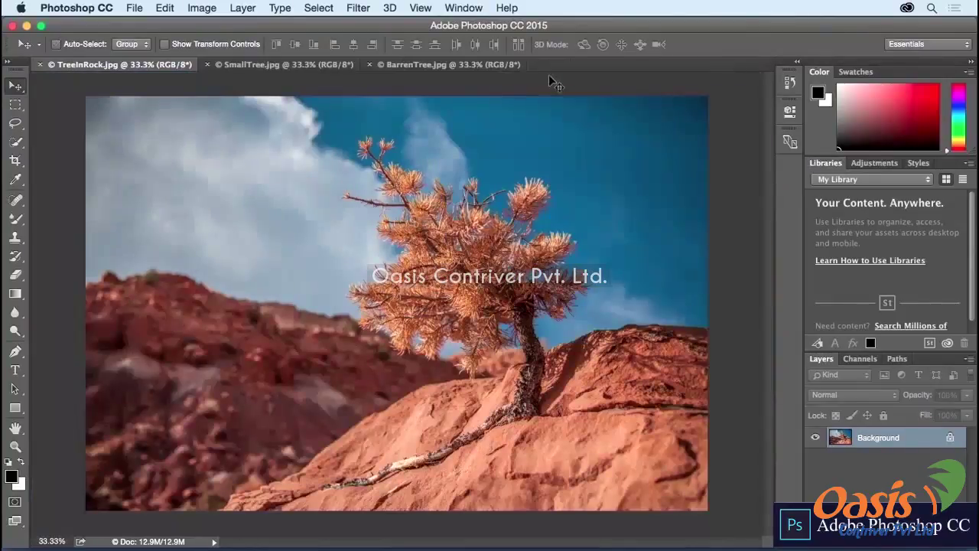
key(super+alt+t)
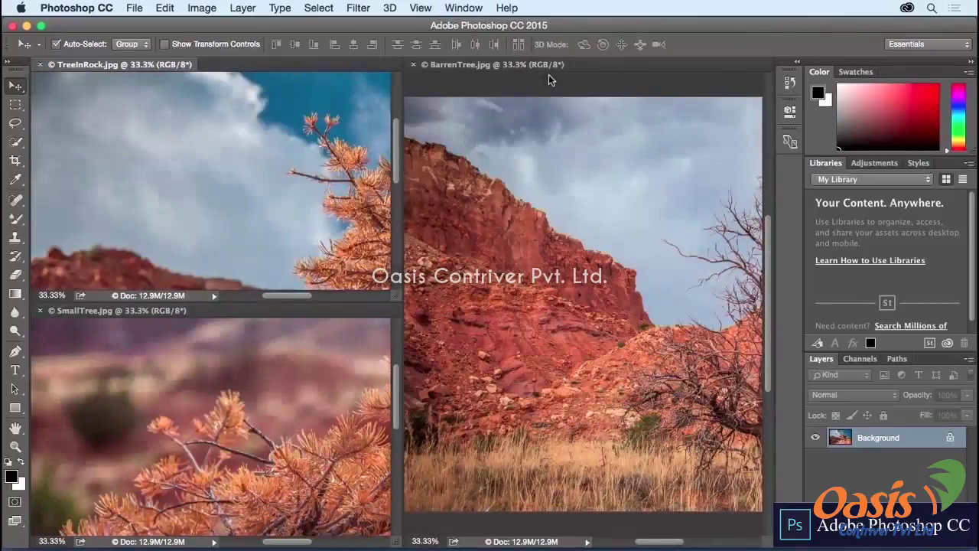
key(super+alt+c)
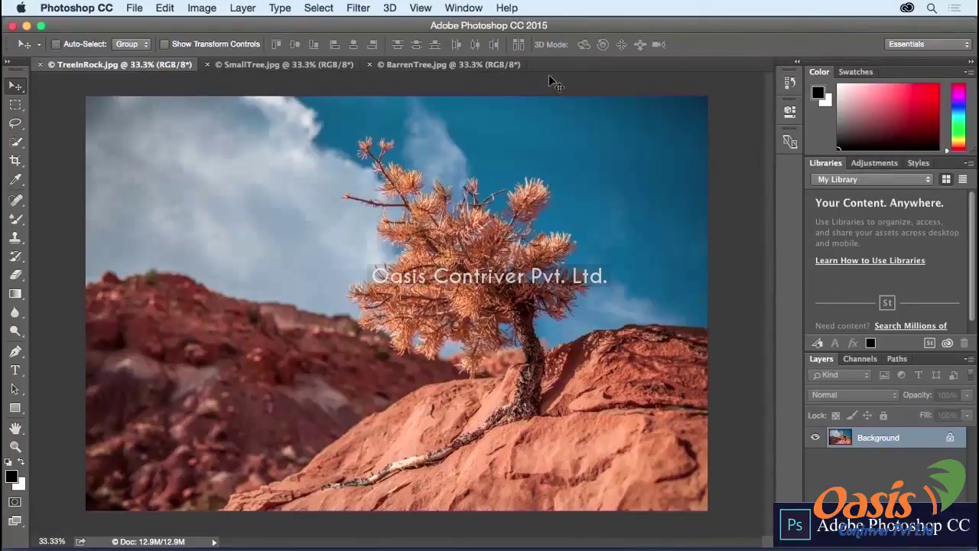
click(464, 8)
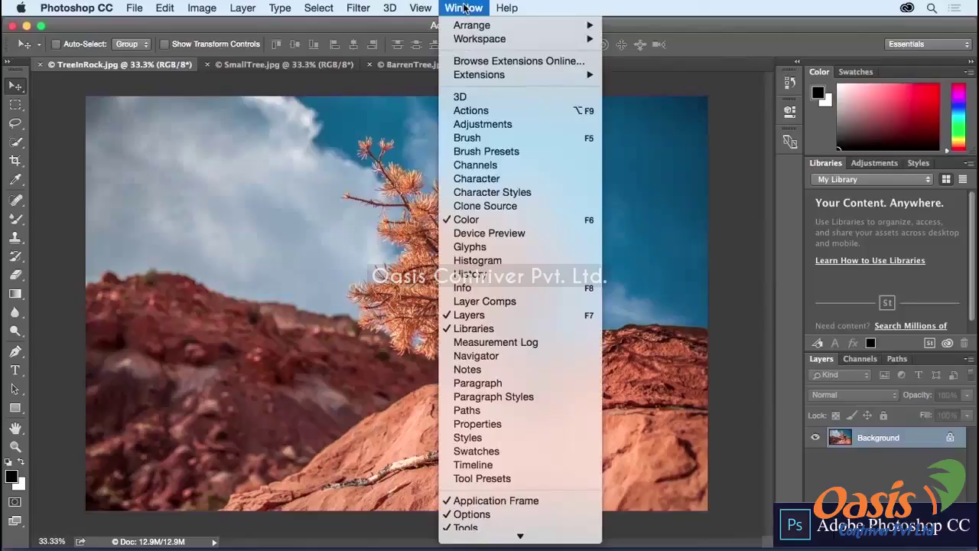
mouse_move(470, 27)
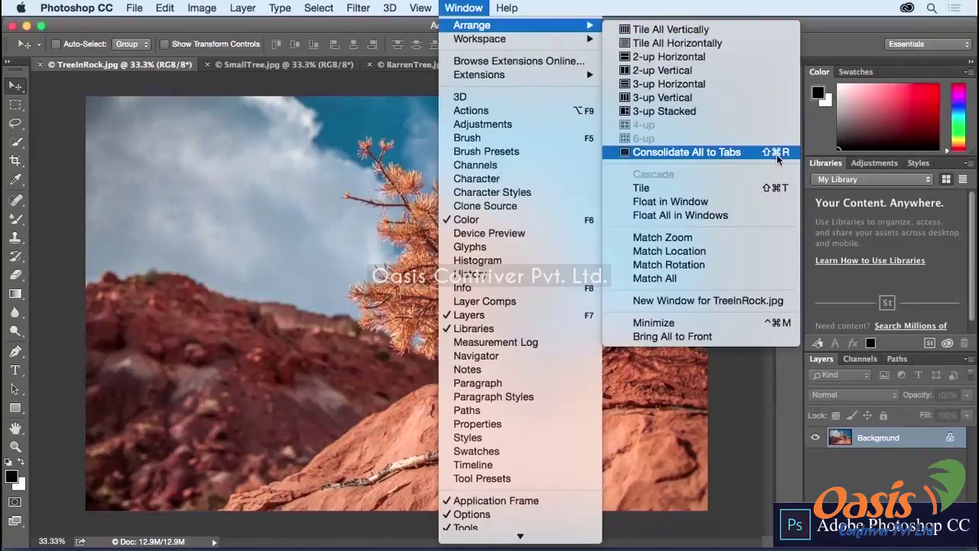
click(778, 193)
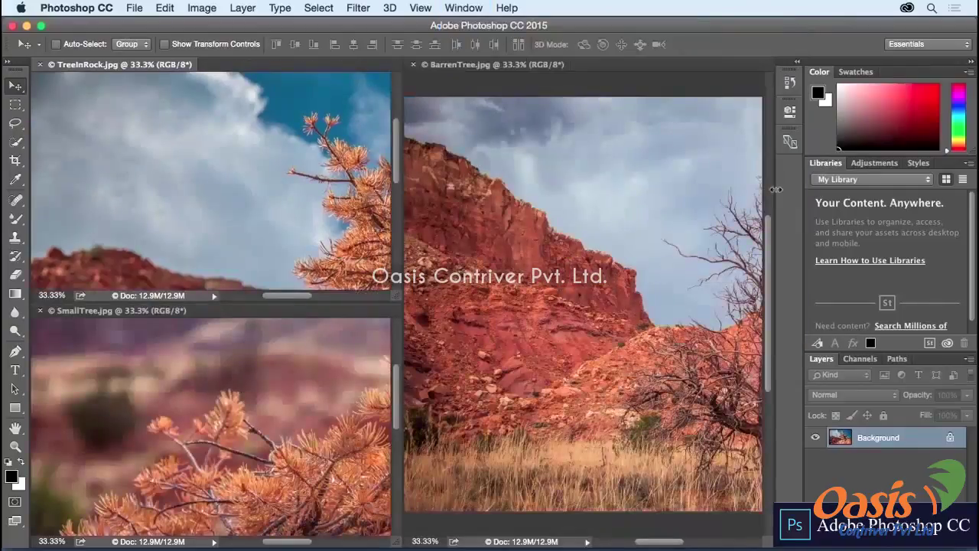
- Switch to Adobe Bridge and open BarrenTree.jpg, SmallTree.jpg and TreeInRock.jpg from the 02 DocNav folder together in Photoshop
click(464, 7)
click(466, 8)
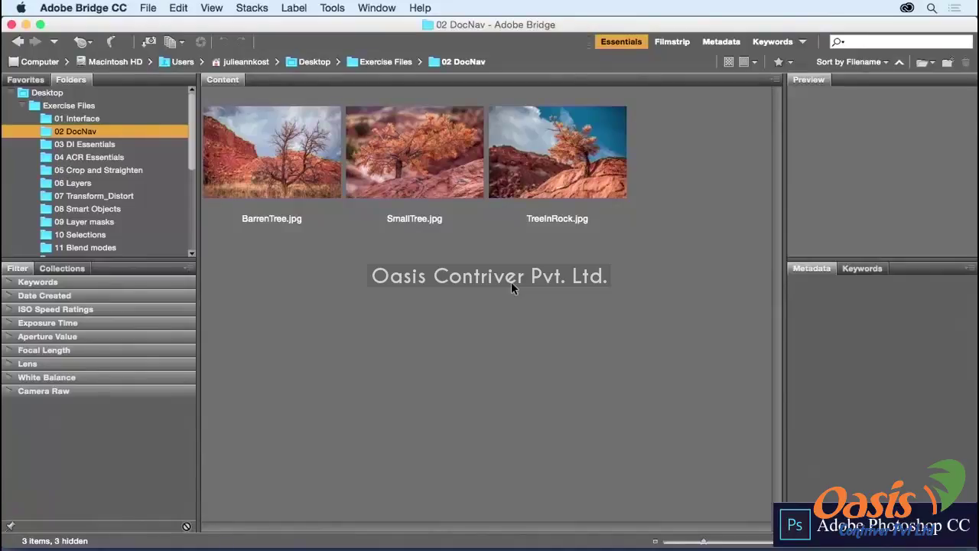
drag(583, 254, 273, 182)
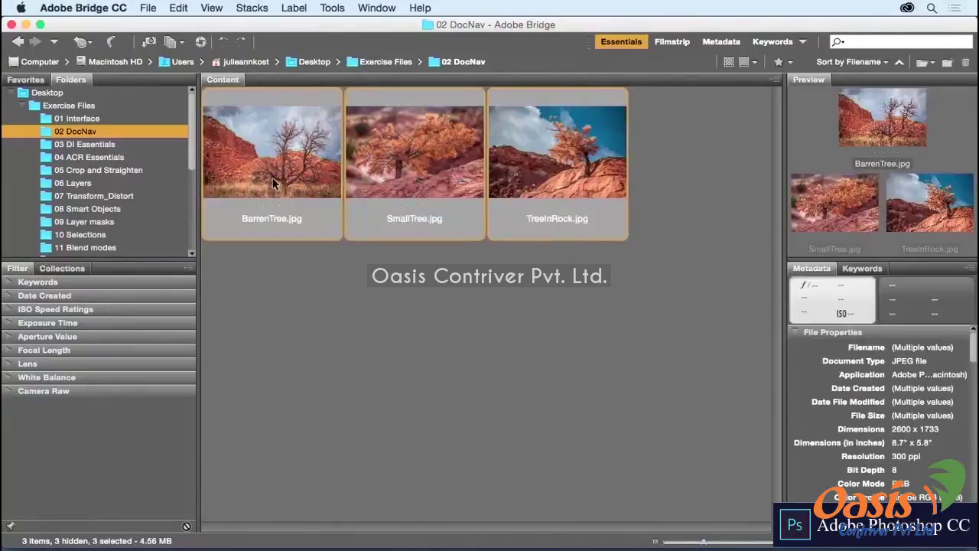
double_click(273, 182)
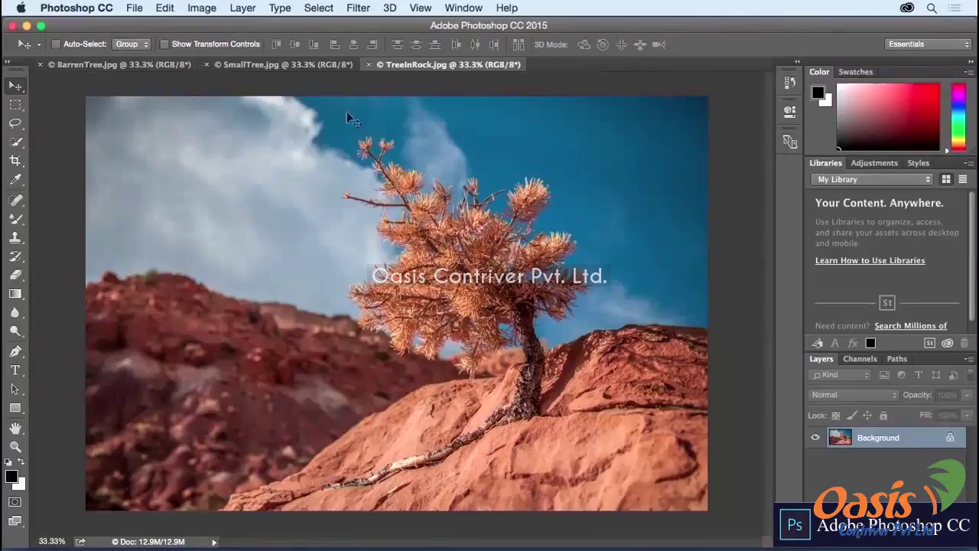
- Detach TreeInRock.jpg into its own floating window, and float all the open documents in windows
drag(402, 64, 192, 115)
click(195, 117)
drag(398, 64, 192, 115)
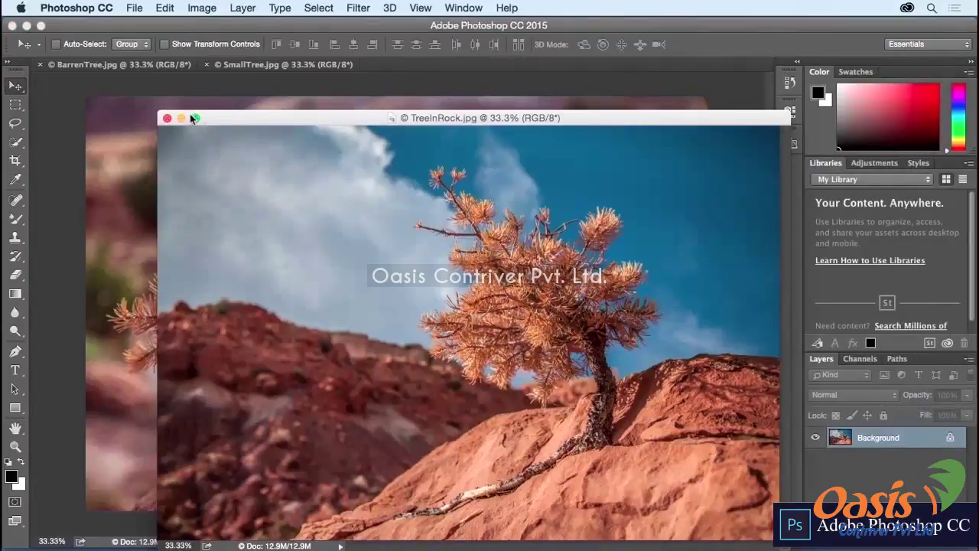
click(459, 8)
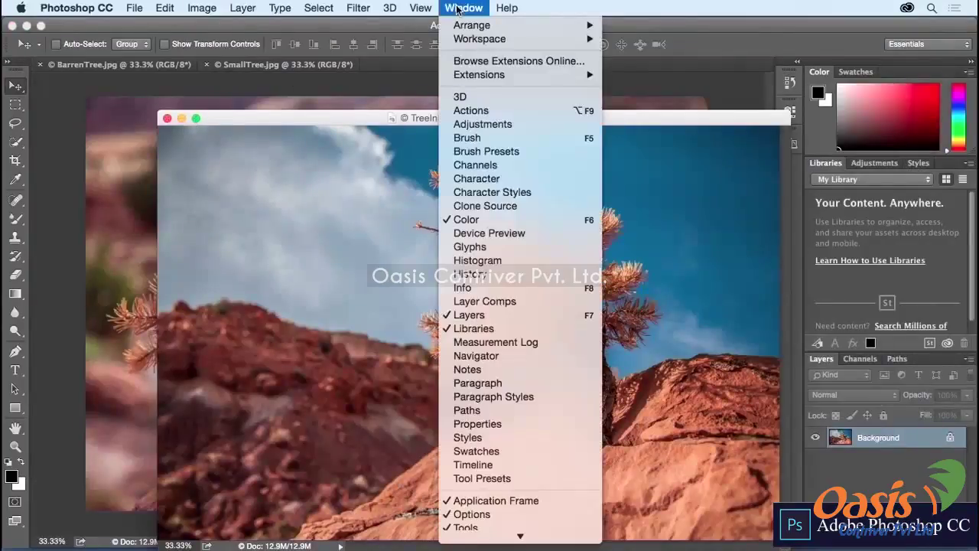
mouse_move(468, 29)
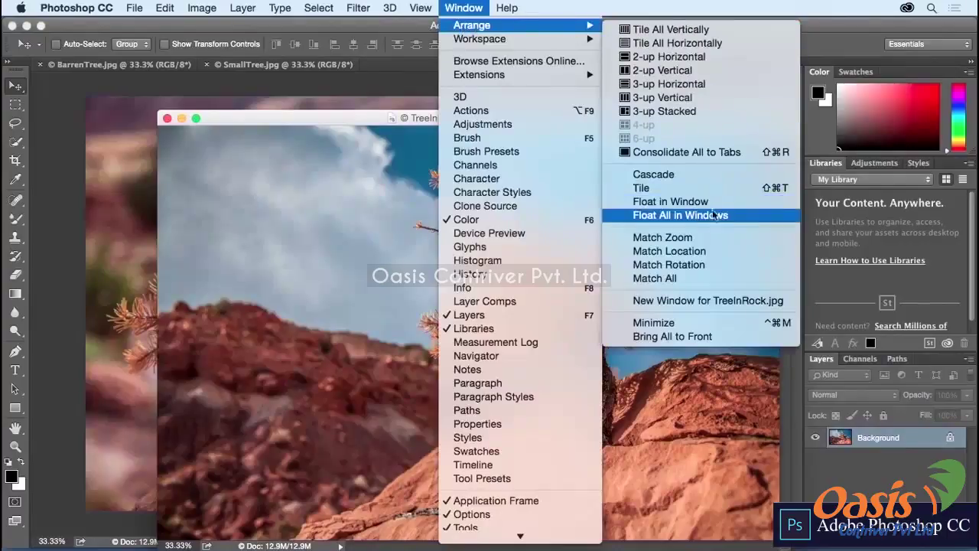
click(749, 219)
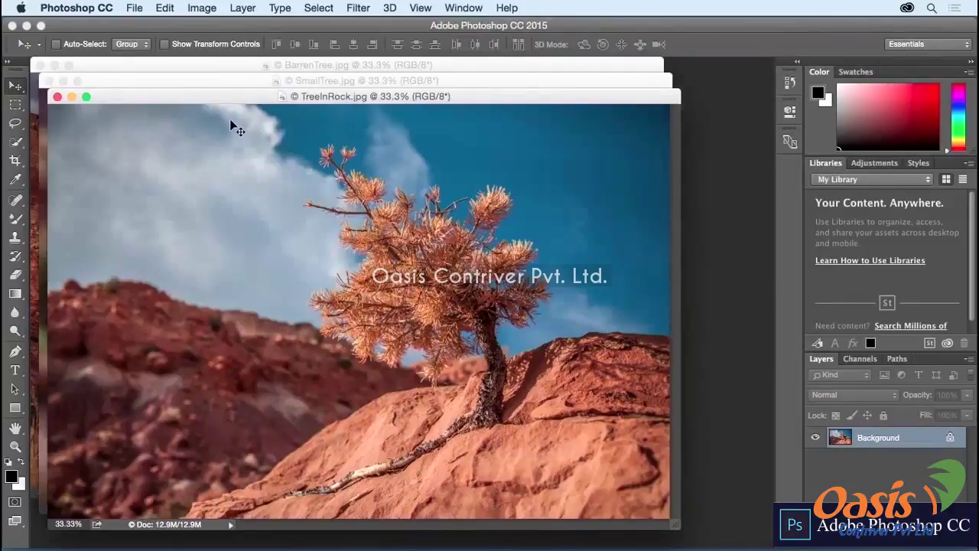
- Move the floating TreeInRock.jpg and SmallTree.jpg windows down out of the cascade, and bring BarrenTree.jpg to the front
drag(210, 95, 357, 149)
click(231, 82)
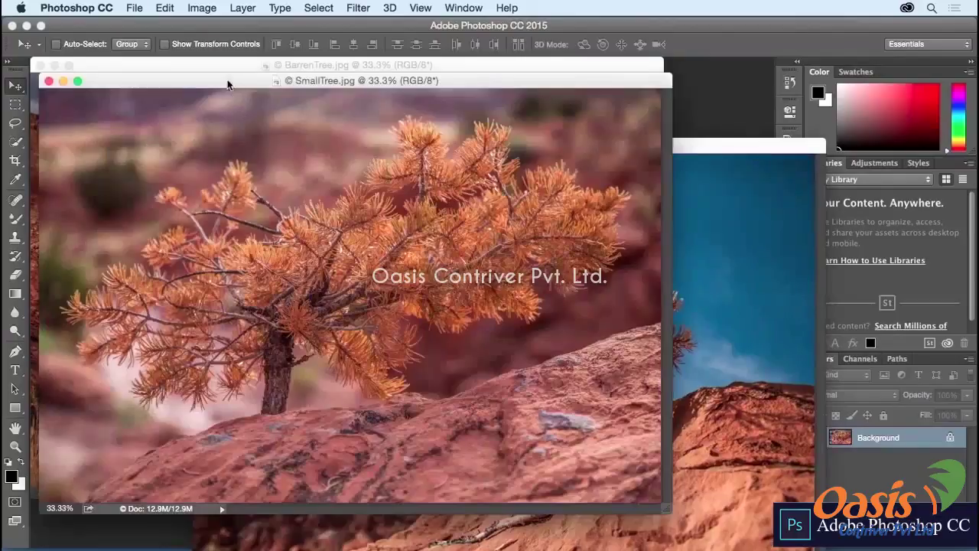
drag(231, 82, 235, 132)
click(211, 113)
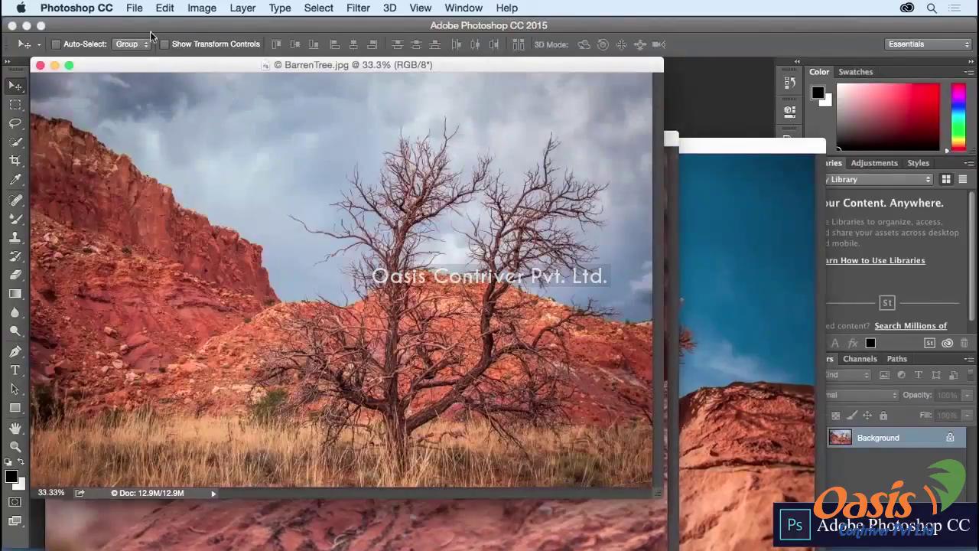
- Create a new white 7 x 5 inch, 300 pixels/inch document, and switch to BarrenTree.jpg and back to it
click(136, 8)
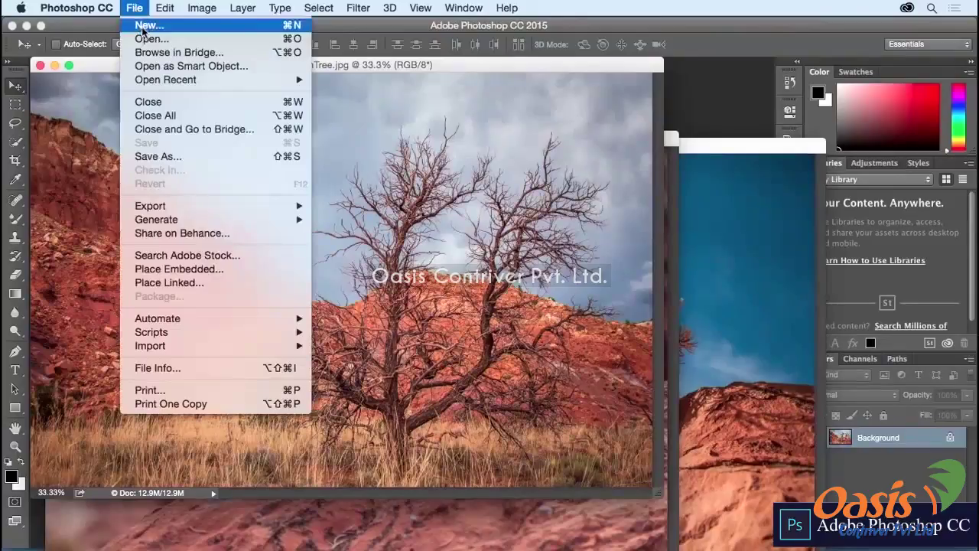
click(142, 29)
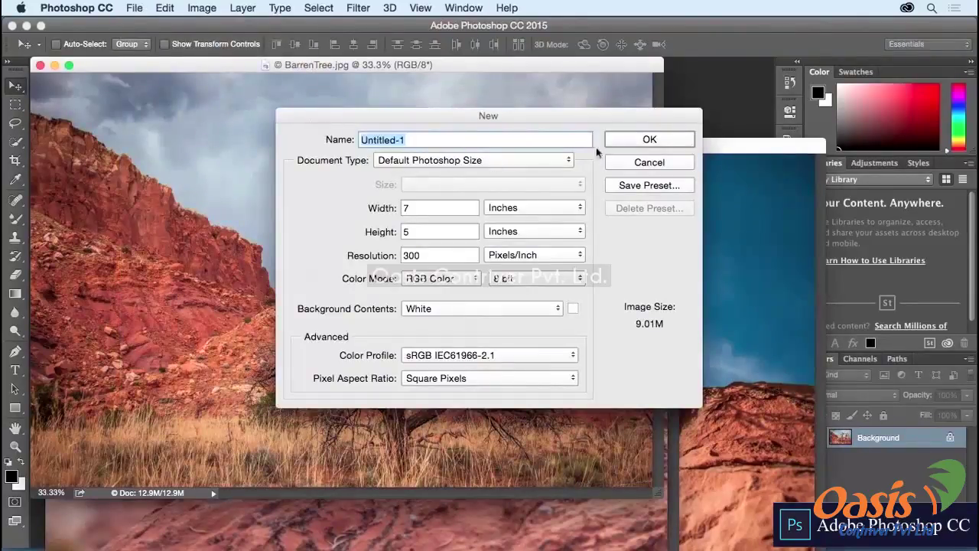
click(642, 140)
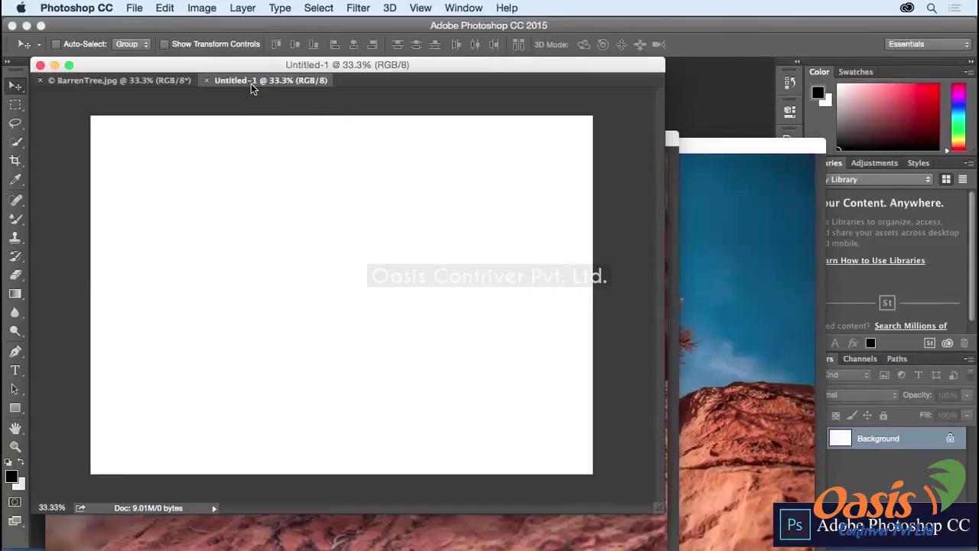
click(140, 79)
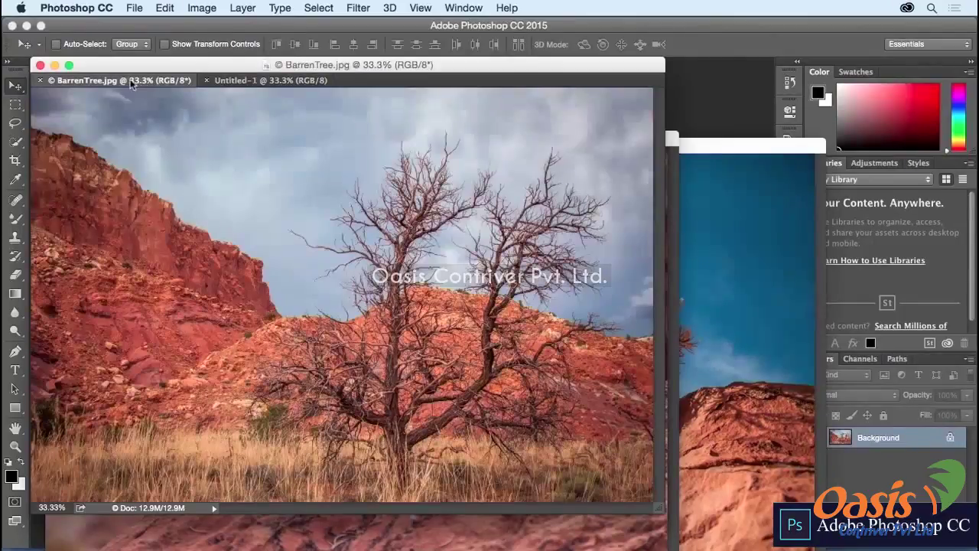
click(229, 83)
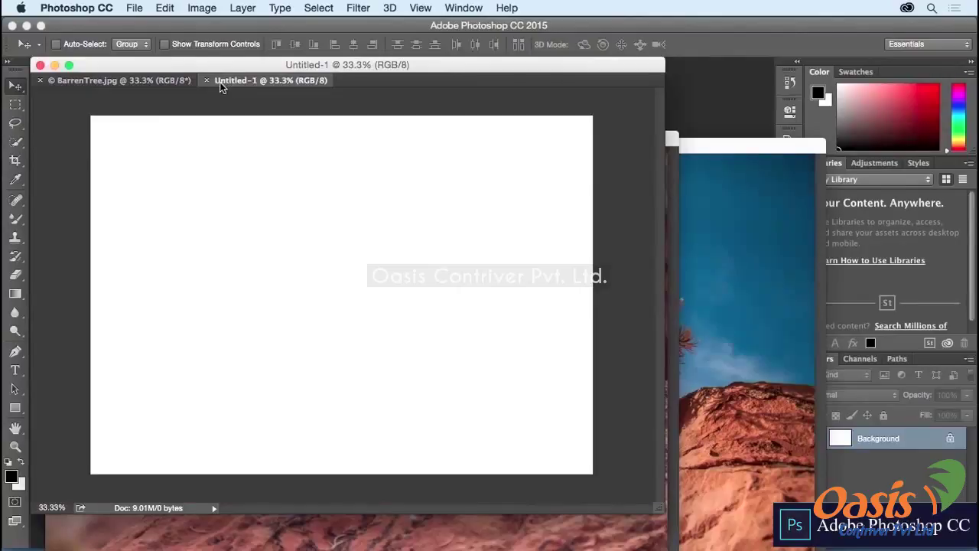
- Detach Untitled-1 from the window shared with BarrenTree.jpg, and float all the open documents in windows
drag(220, 82, 471, 48)
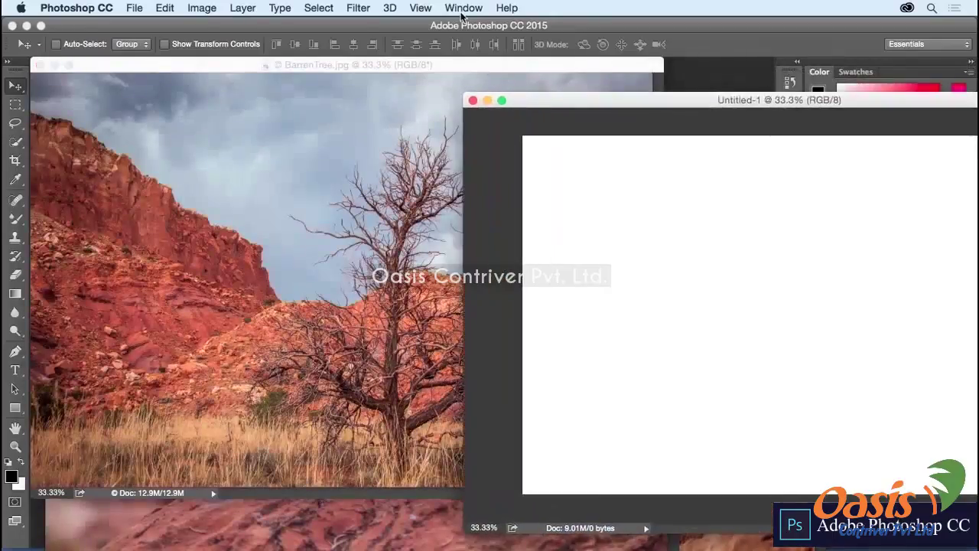
click(463, 10)
mouse_move(469, 26)
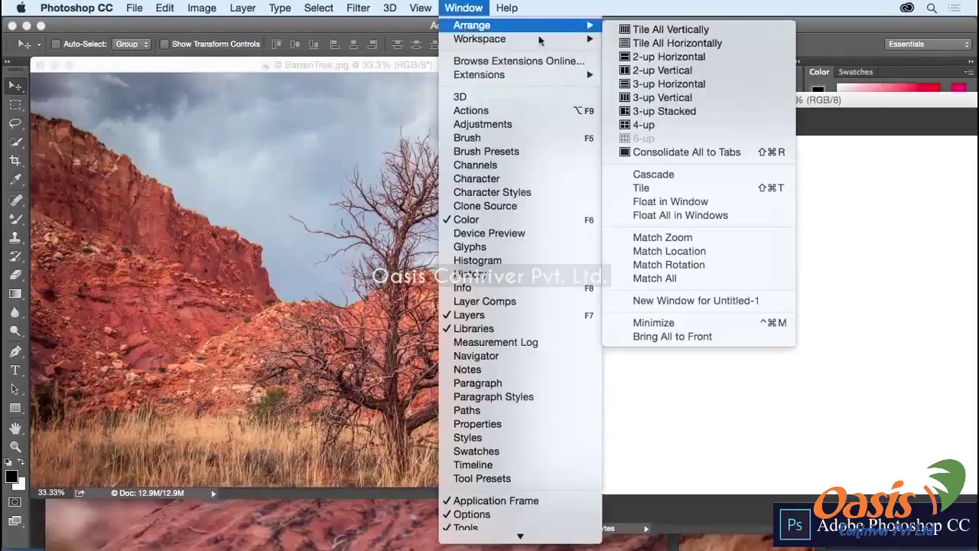
click(696, 214)
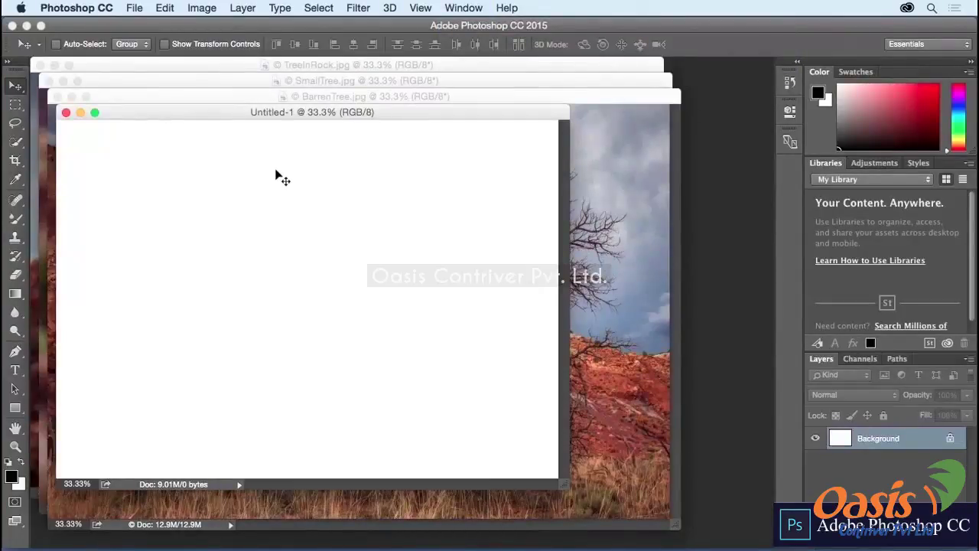
- Disable Open Documents as Tabs and Enable Floating Document Window Docking in the Workspace preferences
click(82, 10)
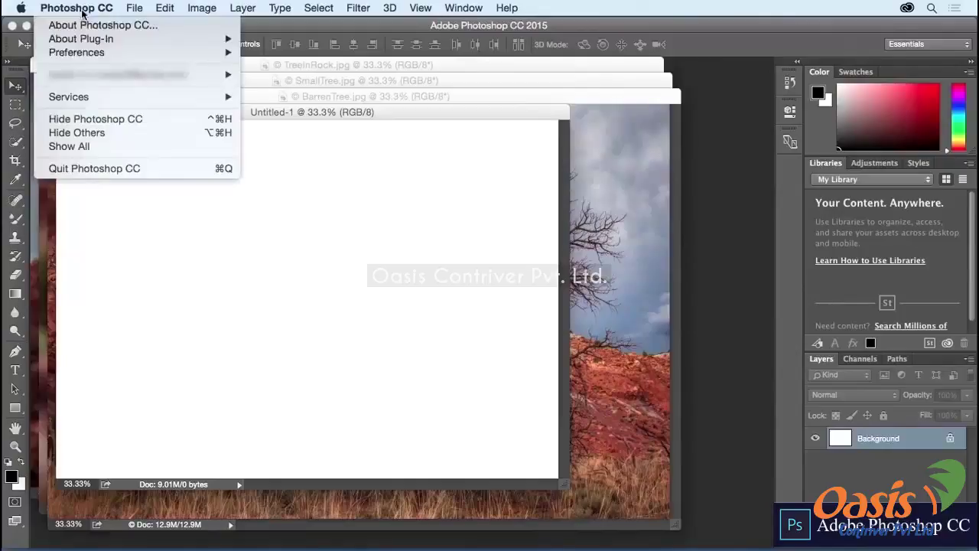
mouse_move(89, 54)
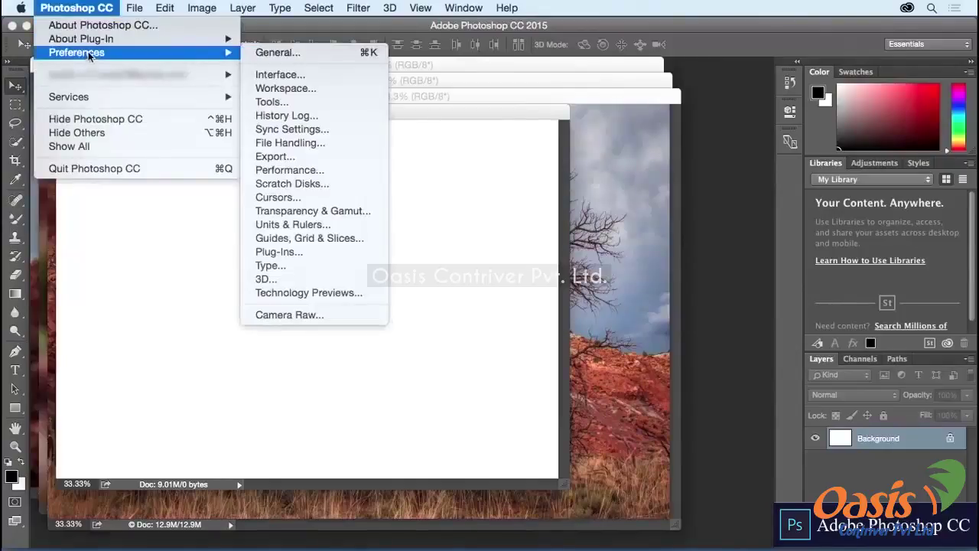
click(273, 91)
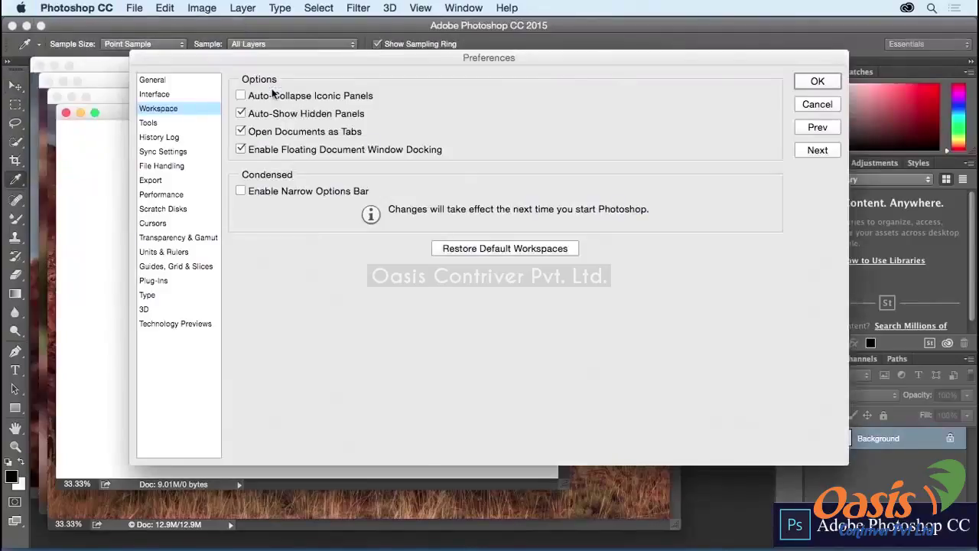
click(261, 131)
click(241, 150)
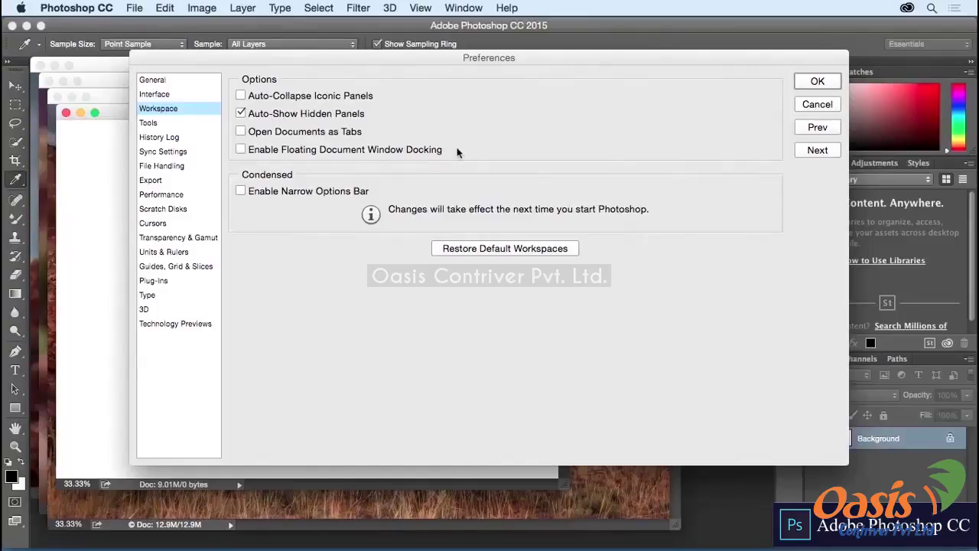
click(812, 82)
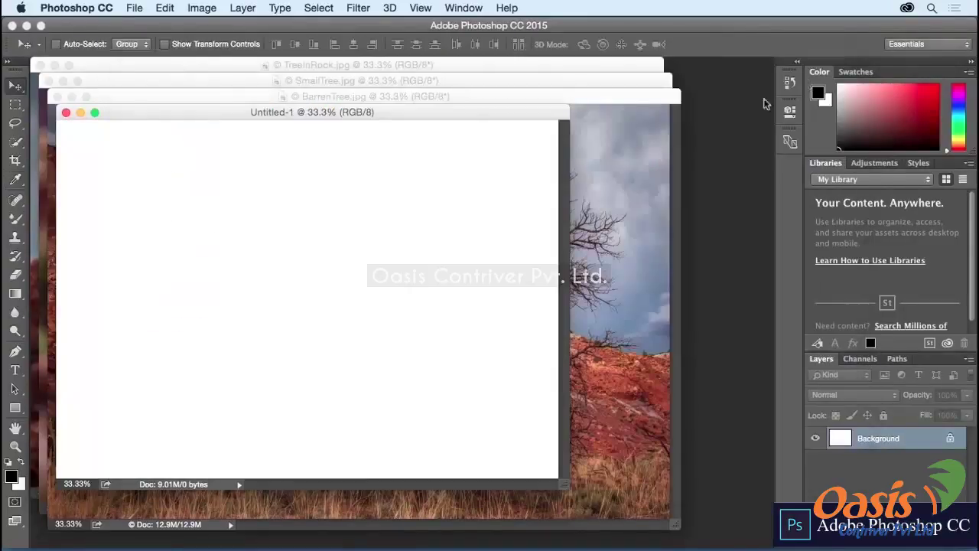
- Move the BarrenTree.jpg window beside the others, create another new Default Photoshop Size document, and shift its window slightly
click(201, 94)
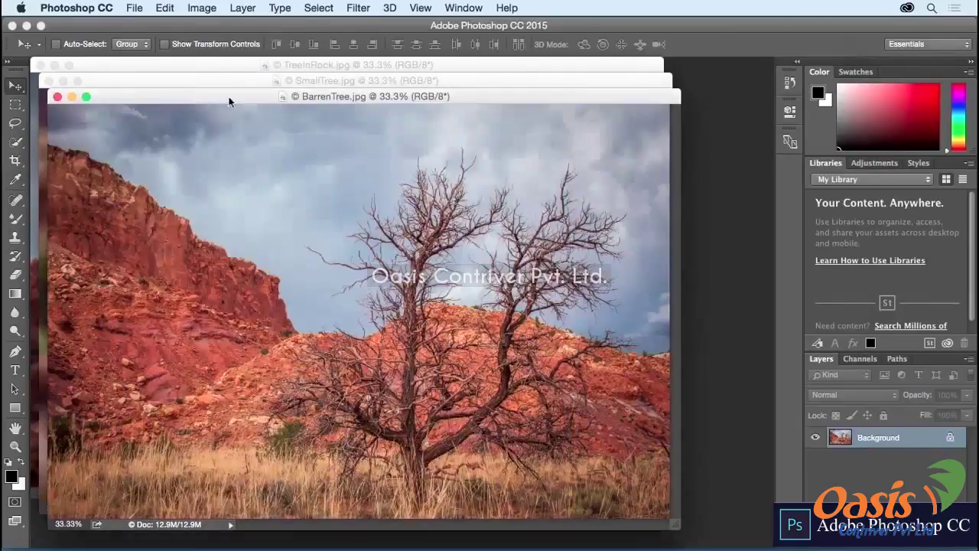
drag(218, 101, 566, 97)
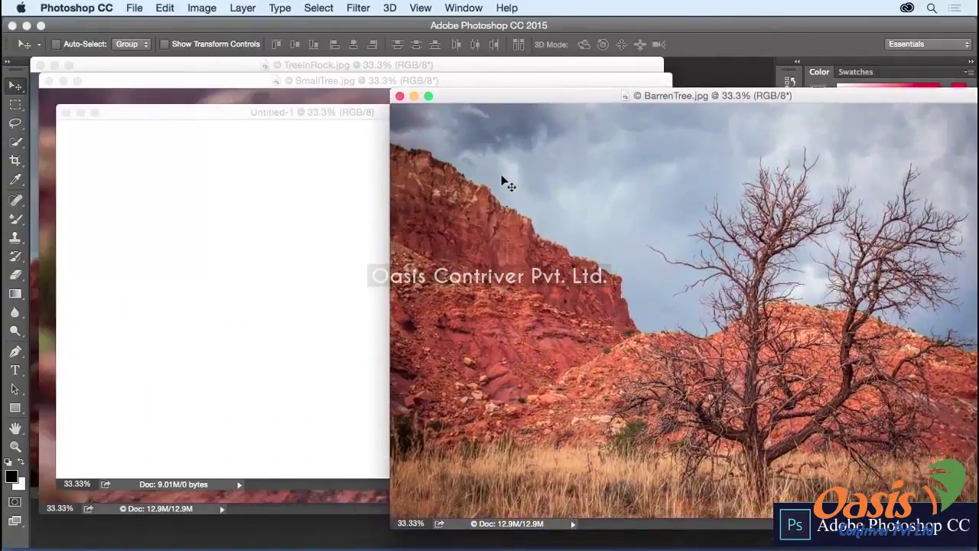
key(super+n)
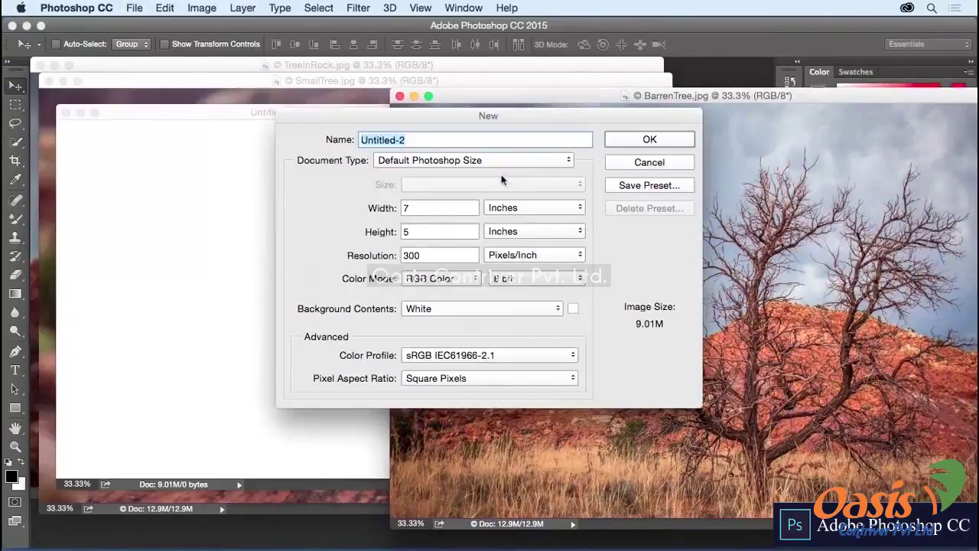
click(617, 143)
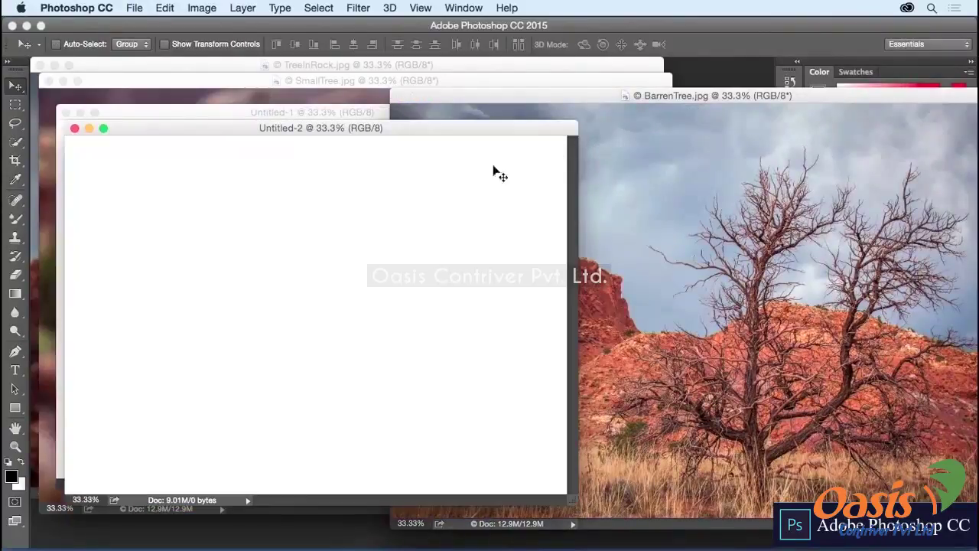
mouse_move(232, 130)
mouse_down()
mouse_move(283, 136)
mouse_move(247, 152)
mouse_move(248, 141)
mouse_up()
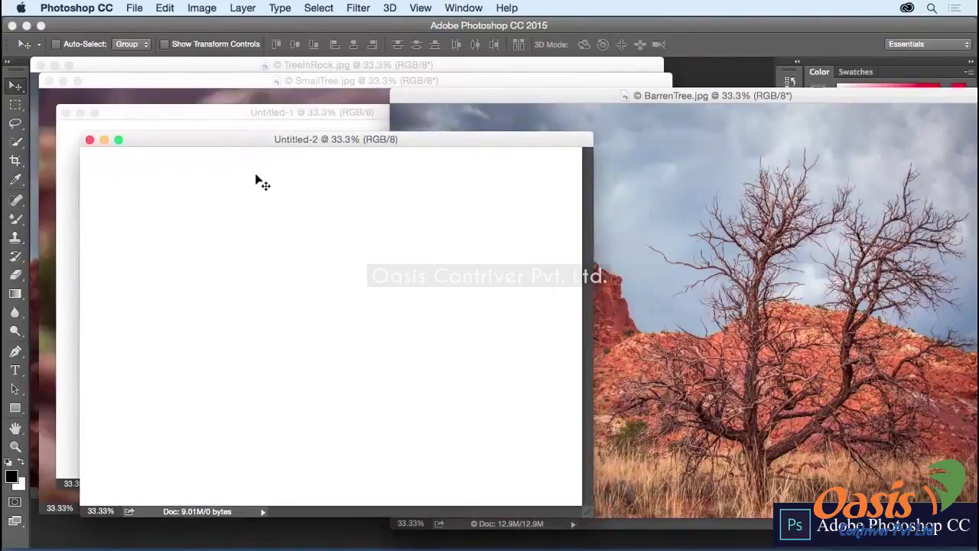
- Re-enable Open Documents as Tabs and Enable Floating Document Window Docking in the Workspace preferences, and activate the Move tool
click(79, 8)
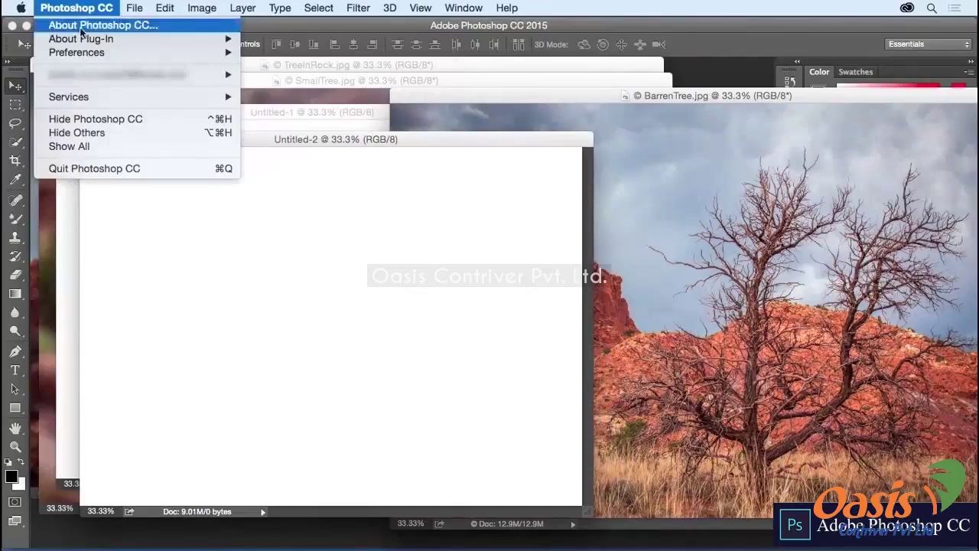
mouse_move(84, 53)
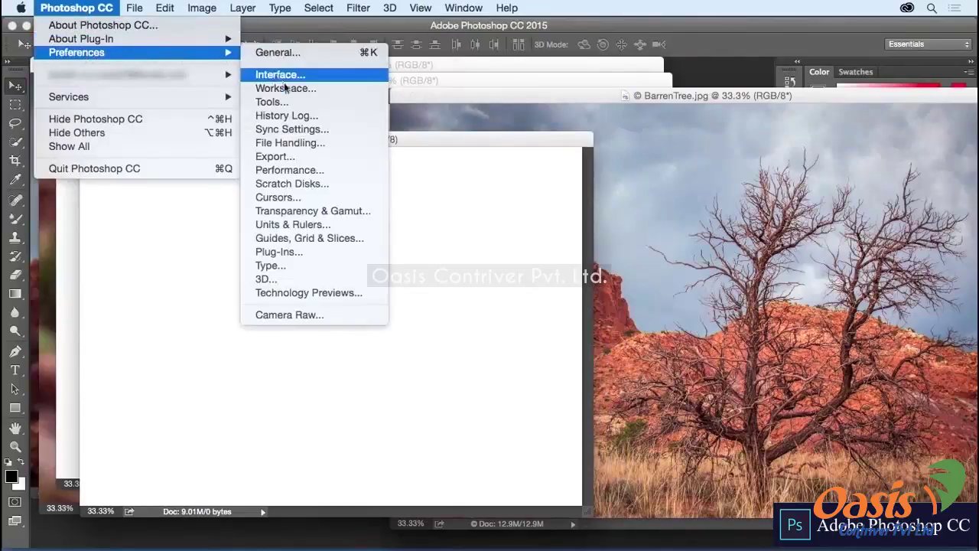
click(333, 92)
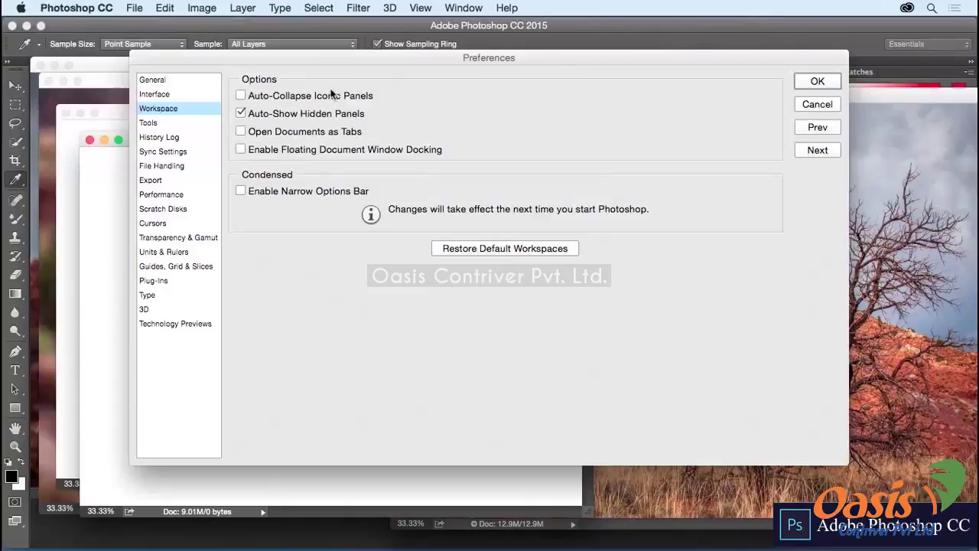
click(241, 131)
click(241, 149)
click(814, 83)
key(v)
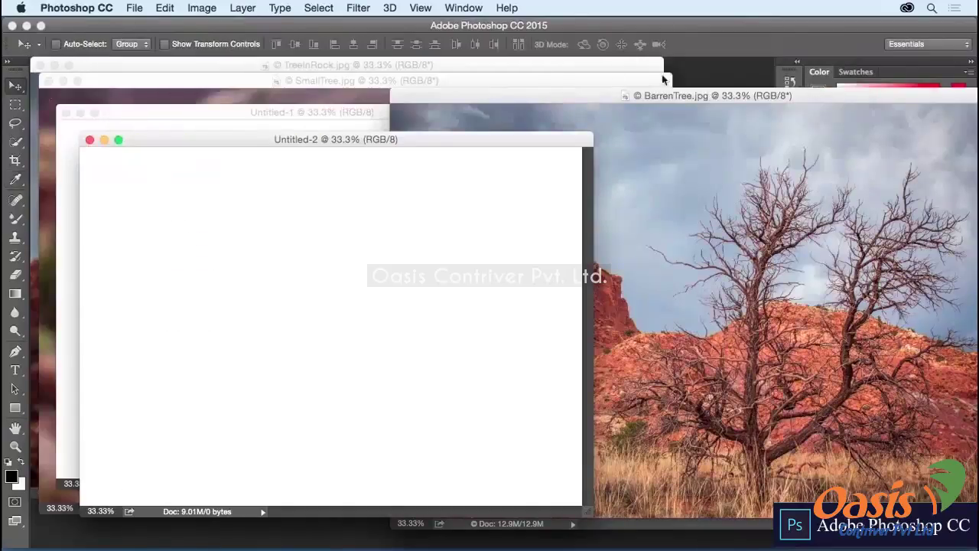
- Consolidate all the floating documents to tabs, and close all of them
click(462, 9)
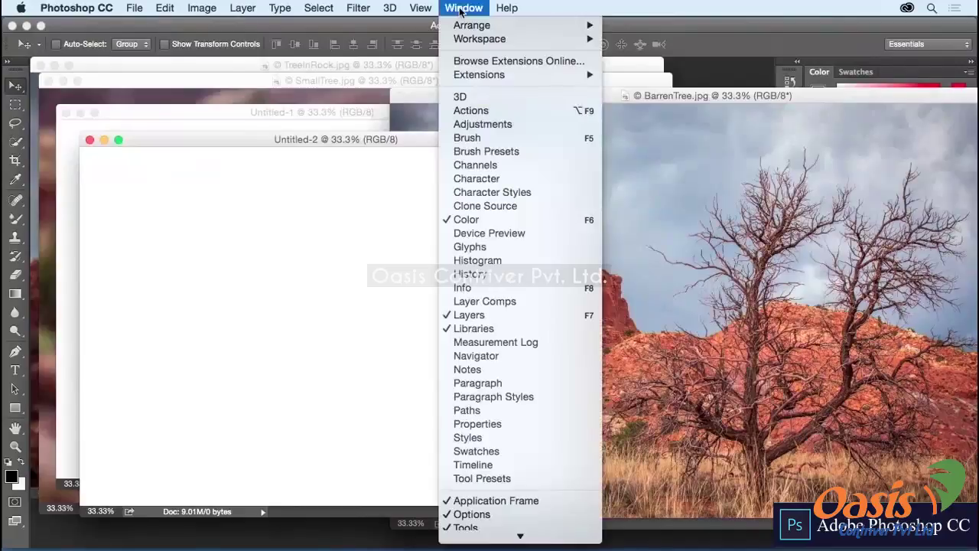
mouse_move(472, 28)
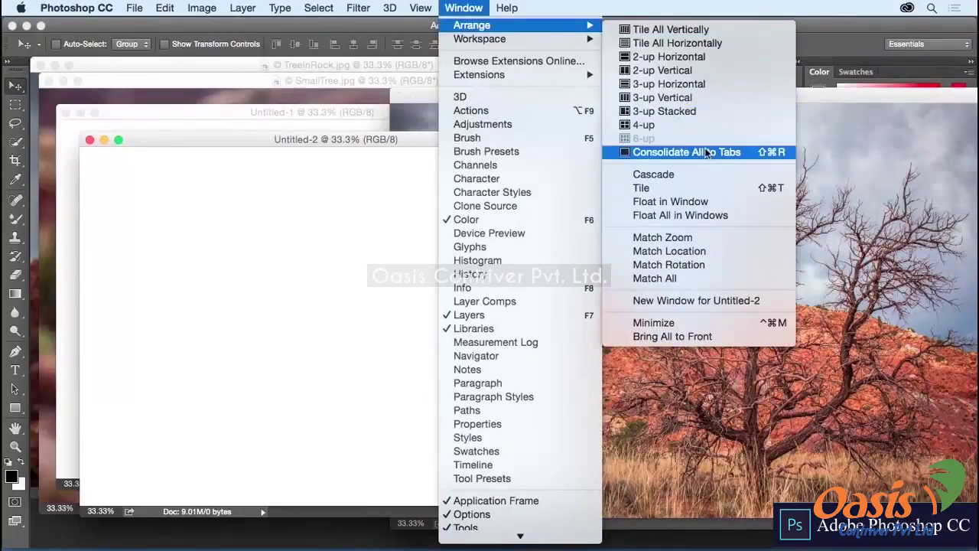
click(782, 157)
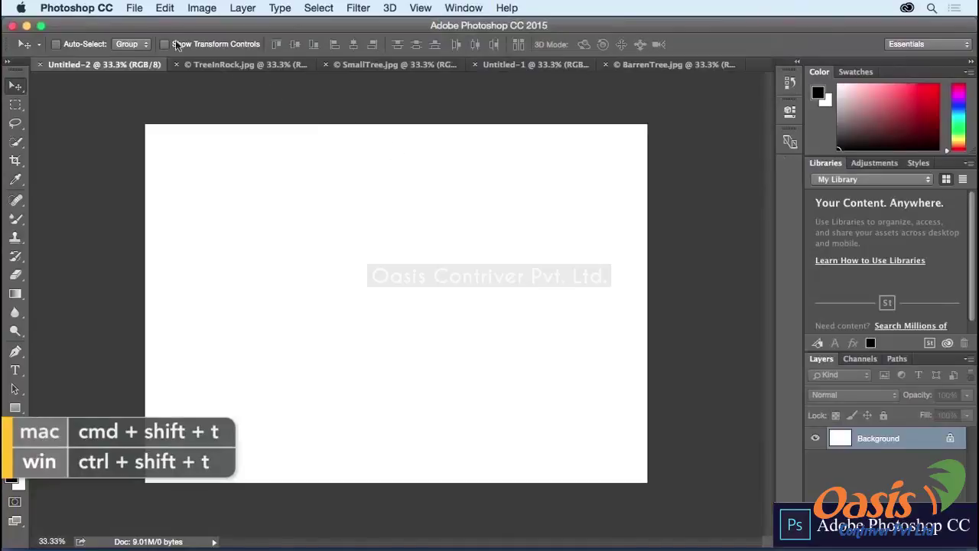
click(138, 9)
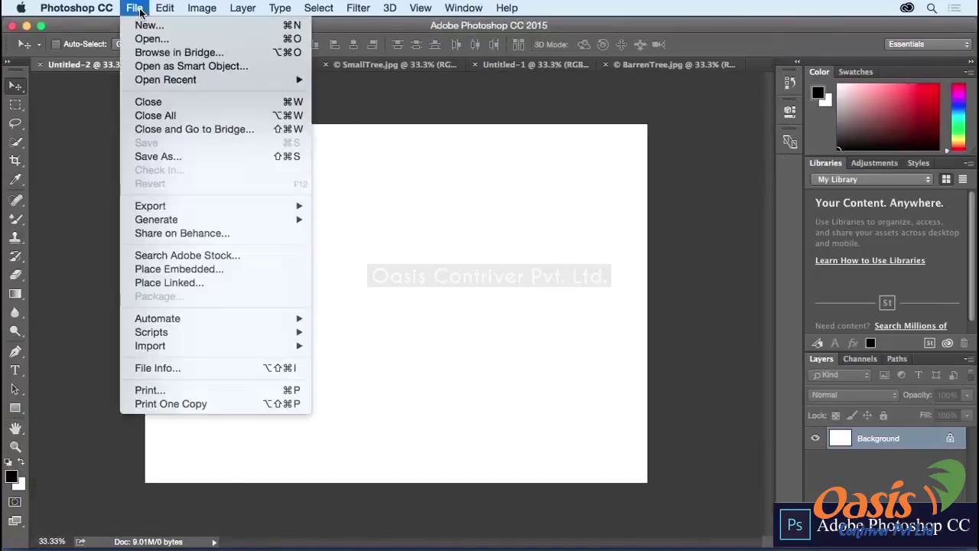
click(154, 117)
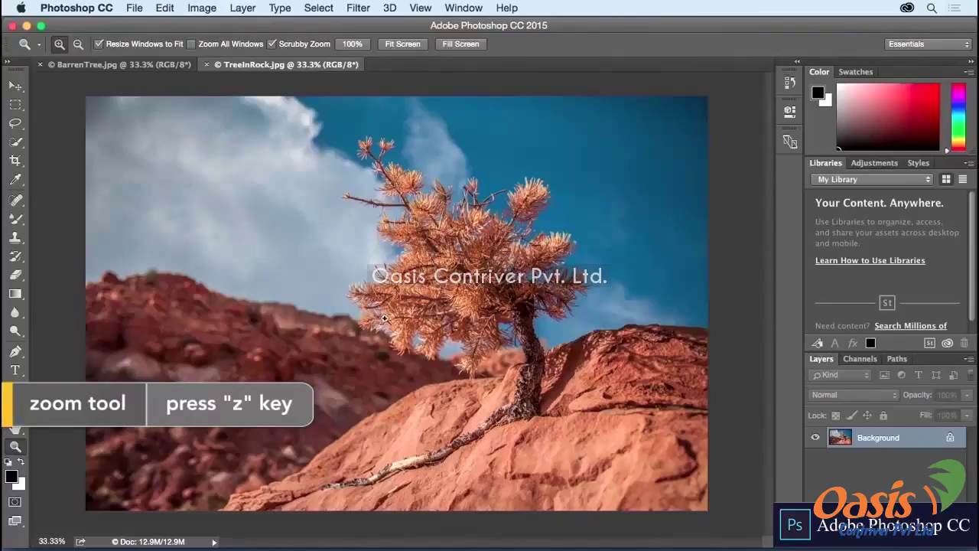
- Zoom in on the outer branches of the tree in TreeInRock.jpg to 100% with the Zoom tool
click(376, 290)
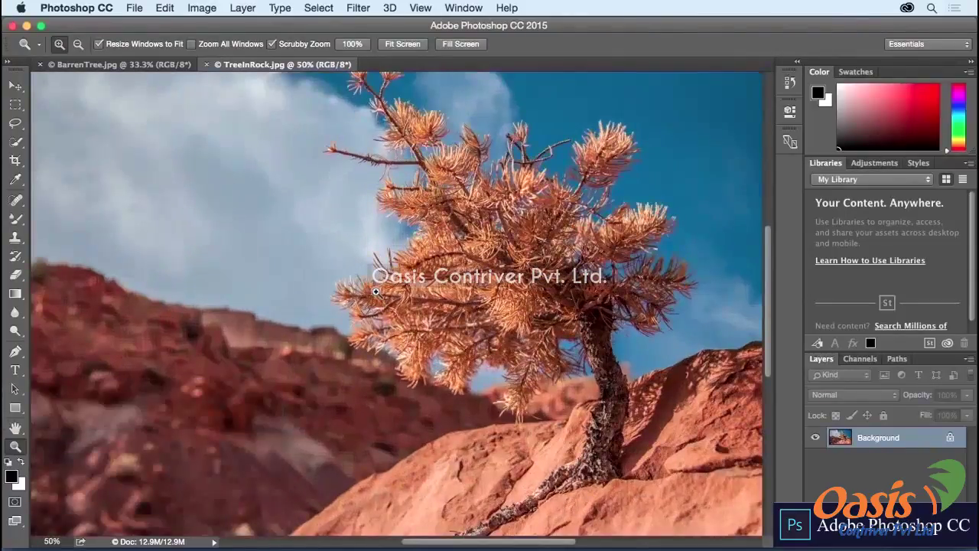
click(377, 291)
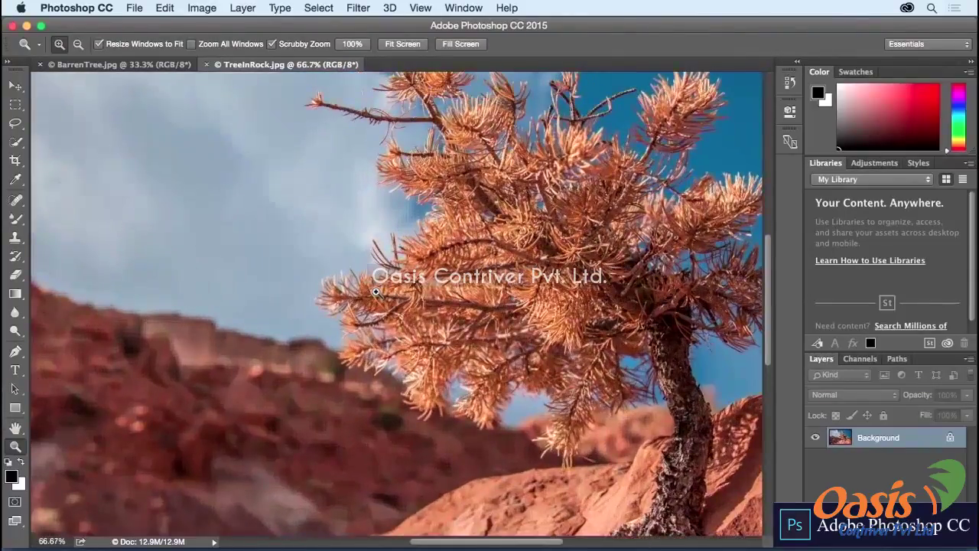
click(376, 291)
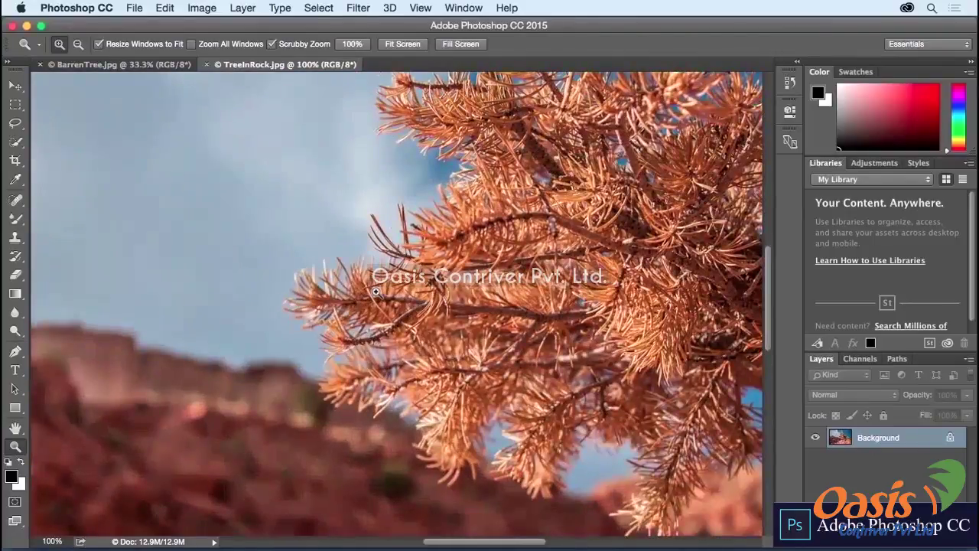
- Alternate the Zoom tool between its zoom-out and zoom-in modes, and zoom TreeInRock.jpg out to 33.3%
click(78, 46)
click(59, 49)
click(78, 46)
click(59, 49)
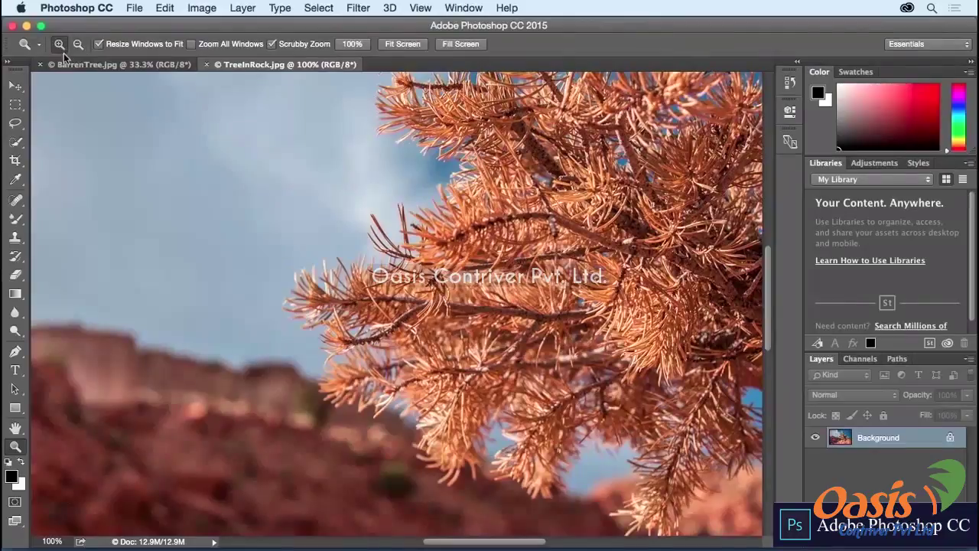
key(alt)
alt+click(285, 197)
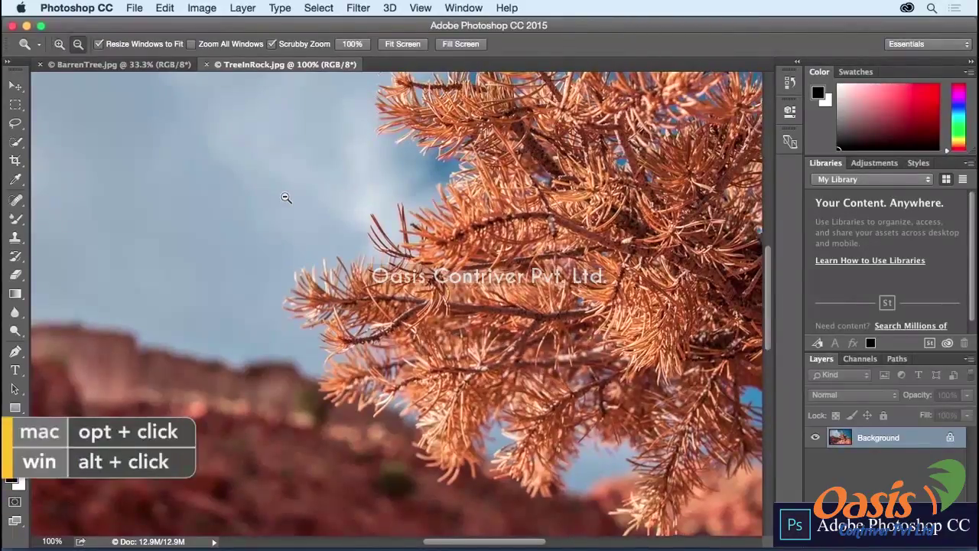
alt+click(285, 197)
alt+click(285, 197)
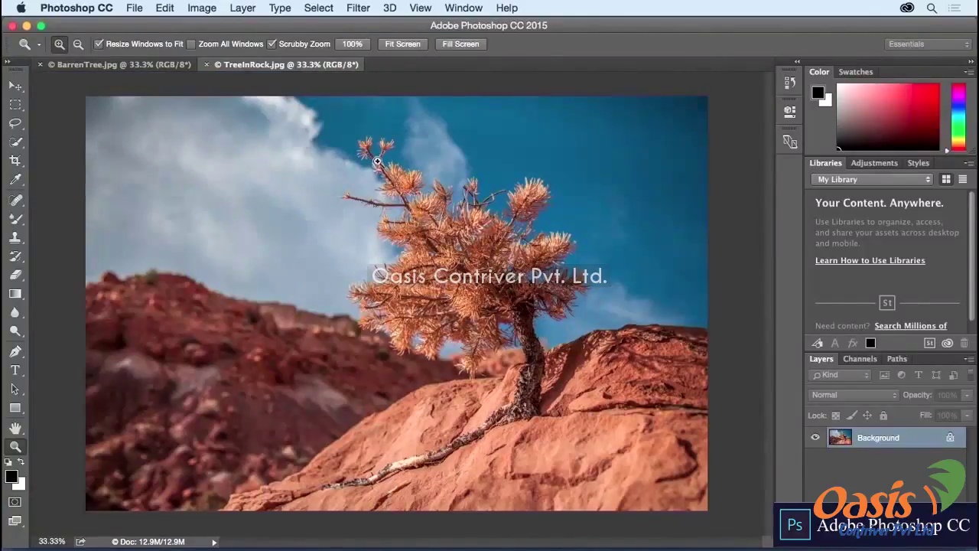
- Zoom in continuously on the upper branch of TreeInRock.jpg to about 2290%, and fit the whole image on screen
drag(378, 163, 378, 163)
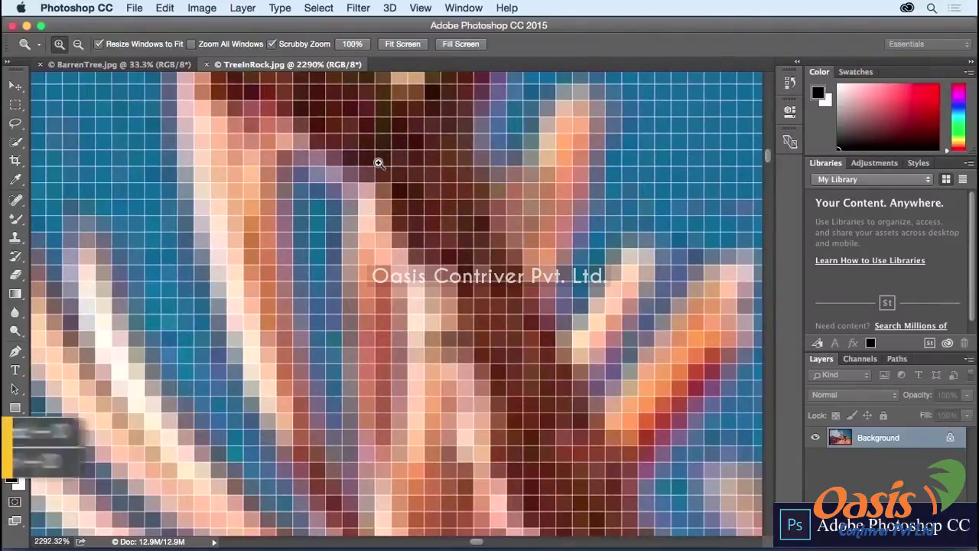
key(super+0)
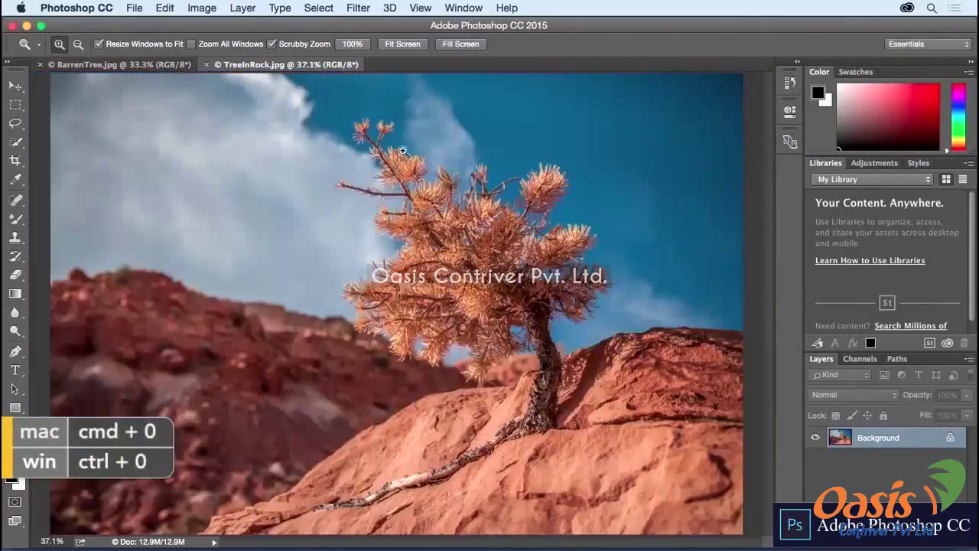
click(422, 9)
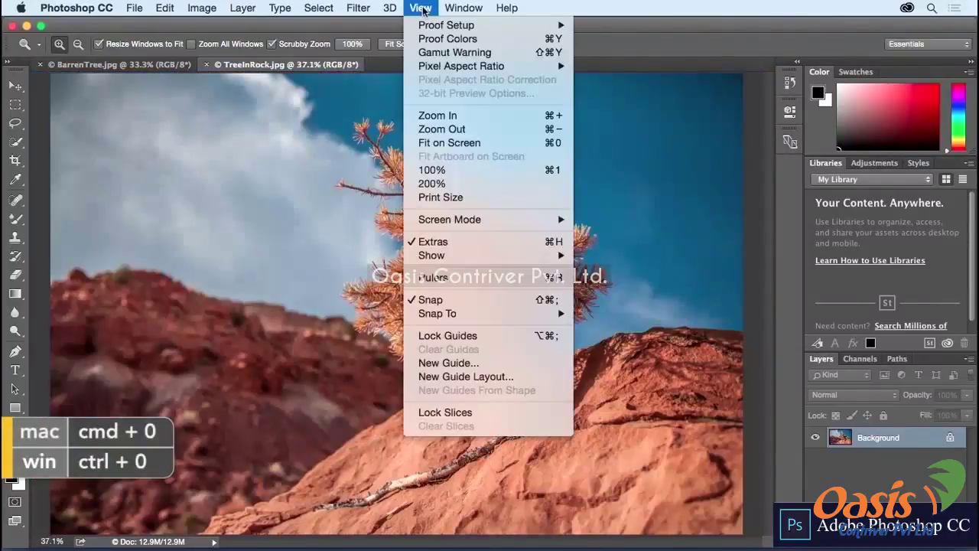
click(511, 148)
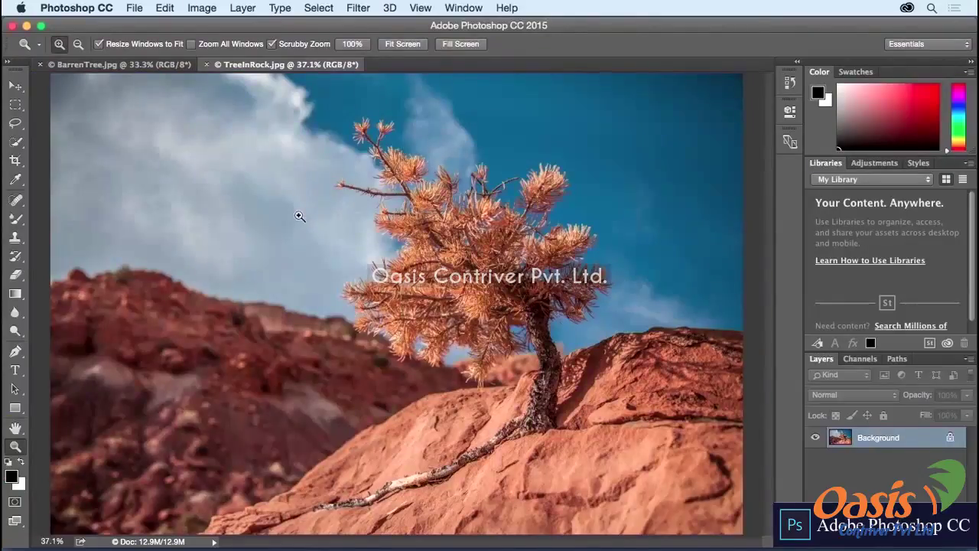
- Zoom in on the tree's foliage to about 762% with Scrubby Zoom, zoom back out to about 21.6%, and disable Scrubby Zoom
click(421, 228)
drag(430, 228, 563, 239)
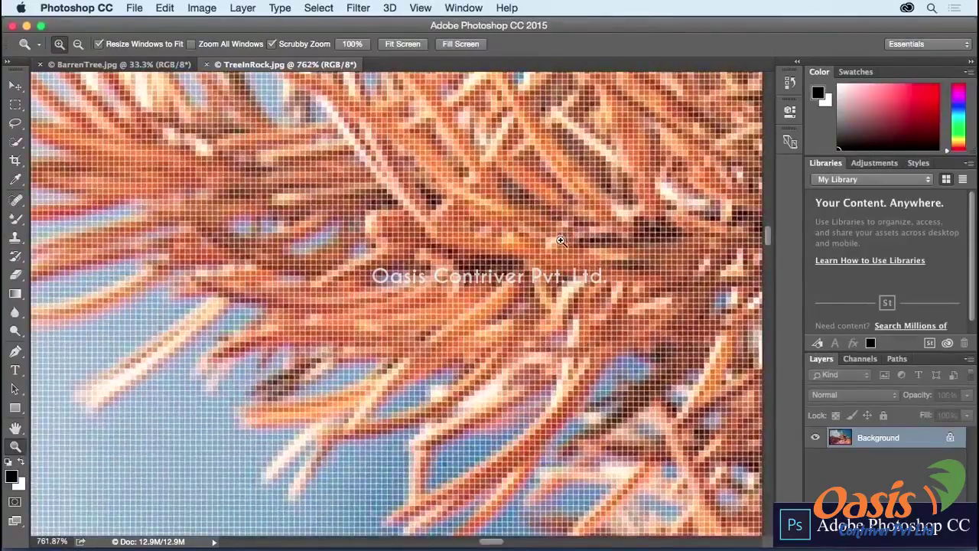
drag(561, 240, 363, 240)
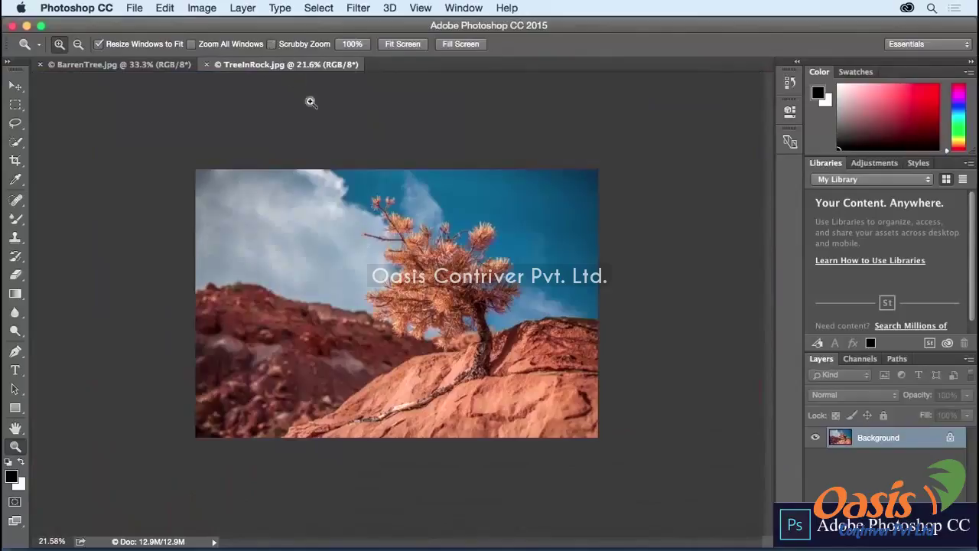
- Zoom in on a framed area around the upper branches, re-enable Scrubby Zoom, and scrub the view out to about 23.2%
drag(434, 219, 523, 280)
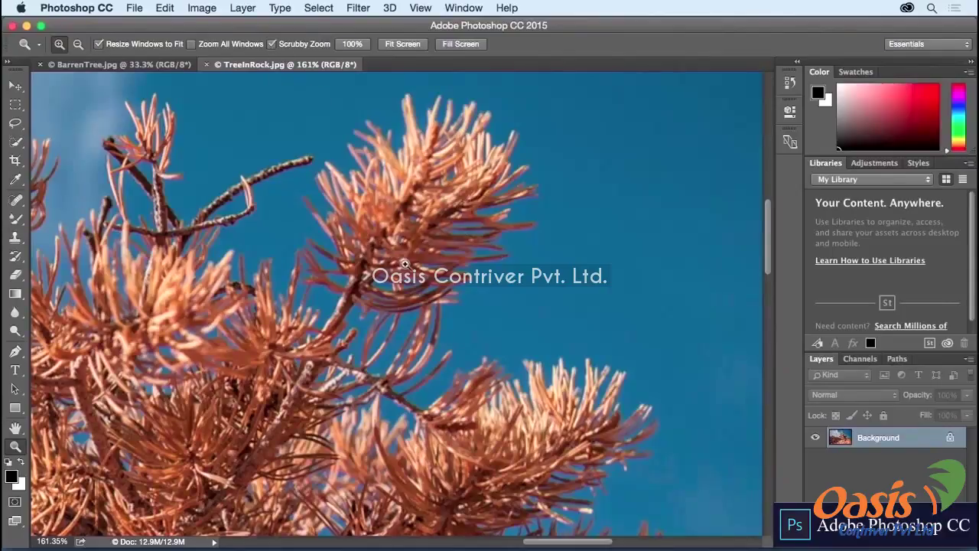
drag(411, 268, 300, 270)
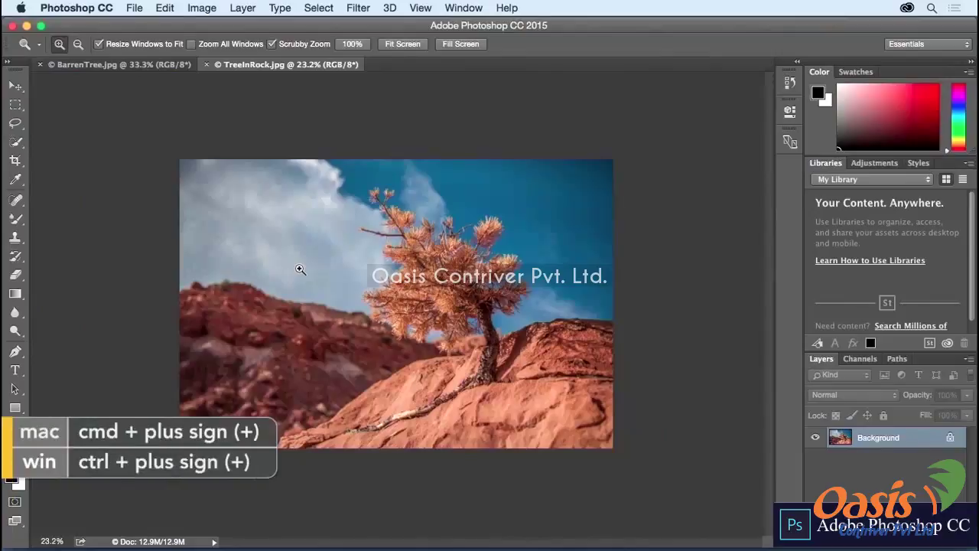
- Zoom TreeInRock.jpg in and out through the preset zoom levels, ending at 66.7%
key(super+plus)
key(super+plus)
key(super+plus)
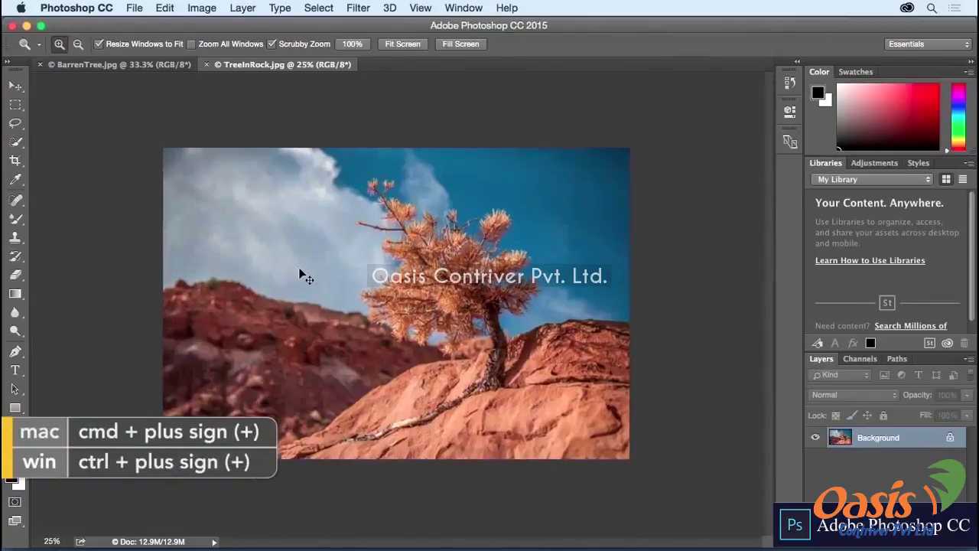
key(super+plus)
key(super+plus)
key(super+plus)
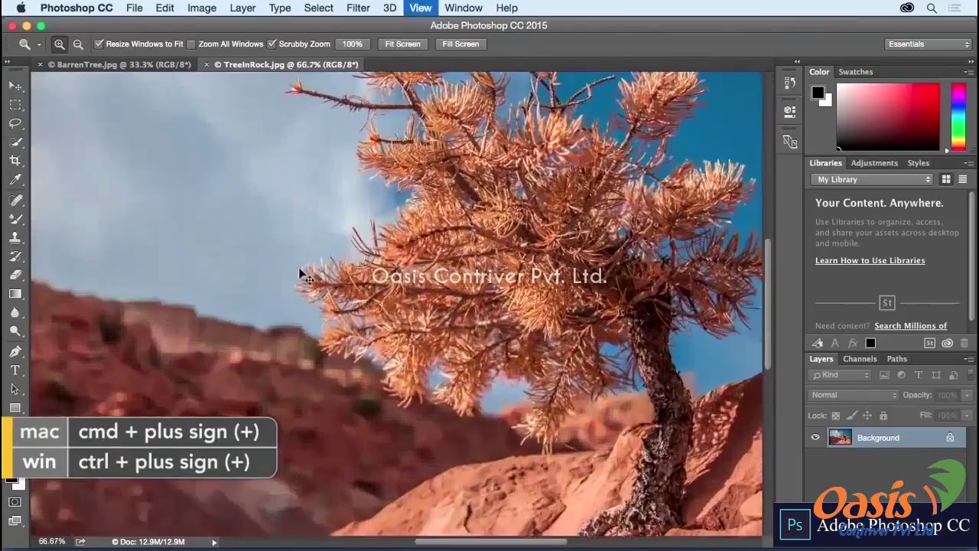
key(super+minus)
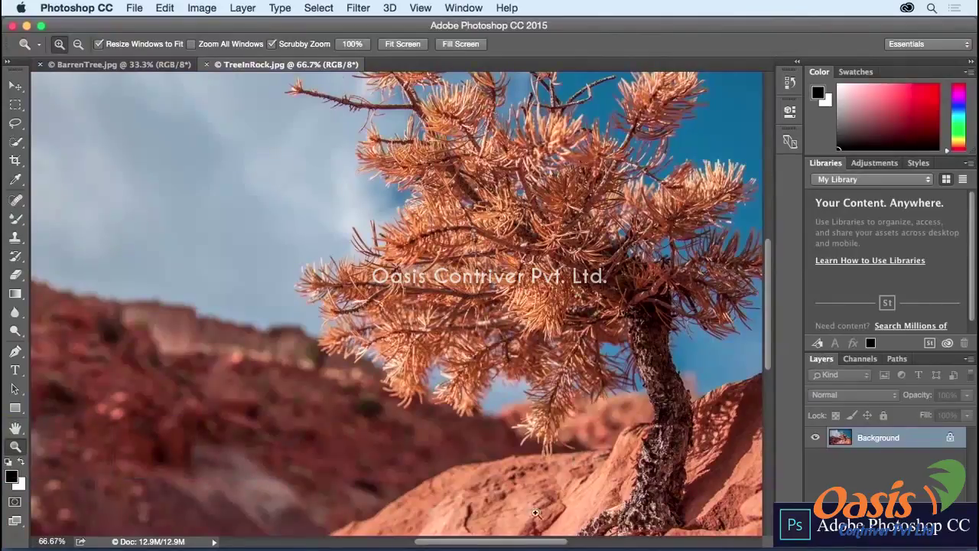
- Open the Navigator panel, move its view box to the treetop of TreeInRock.jpg, and collapse the panel
mouse_move(521, 543)
mouse_down()
mouse_move(578, 545)
mouse_move(514, 544)
mouse_up()
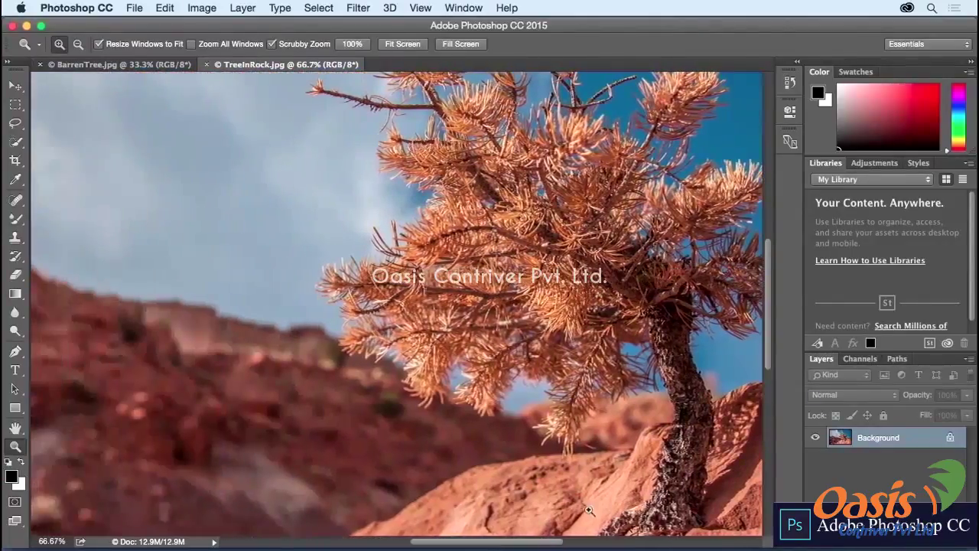
drag(768, 319, 772, 345)
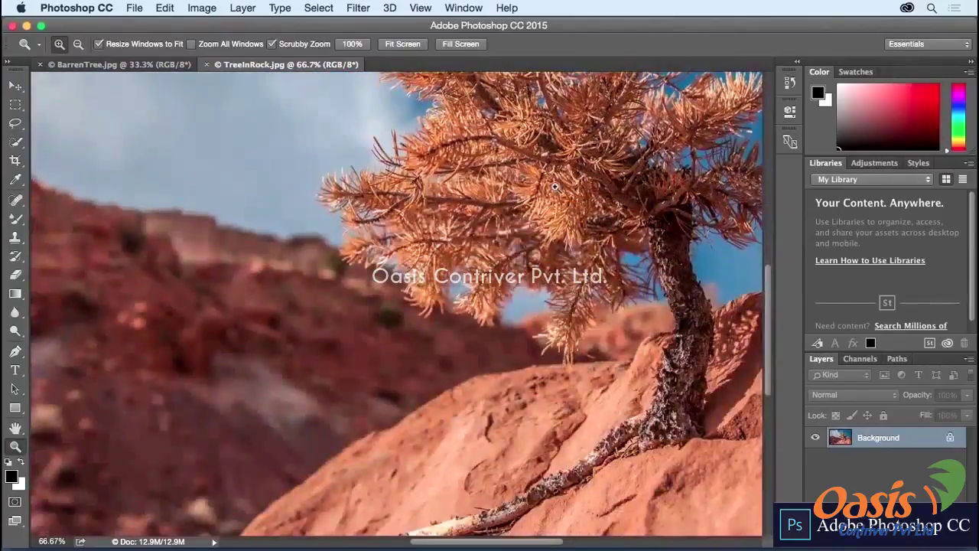
click(461, 8)
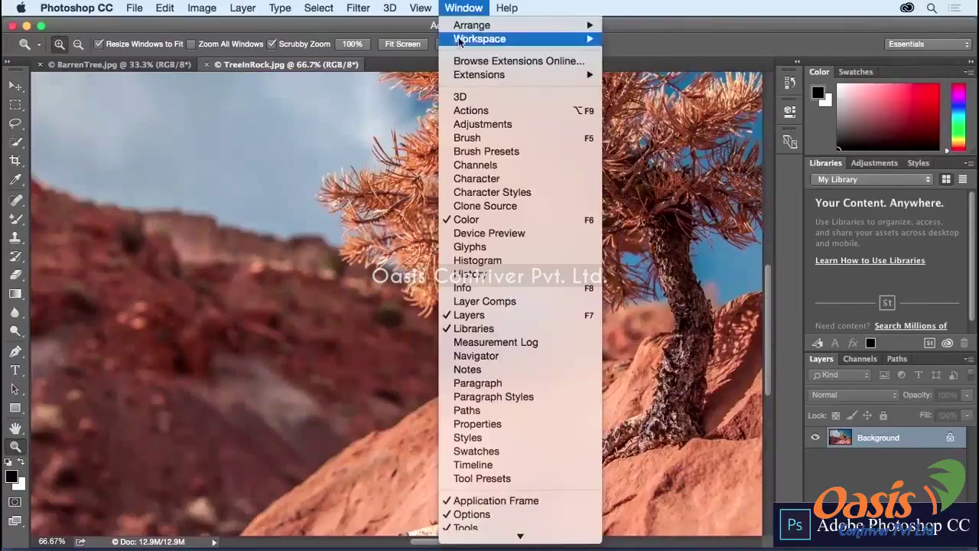
click(476, 356)
drag(691, 153, 701, 135)
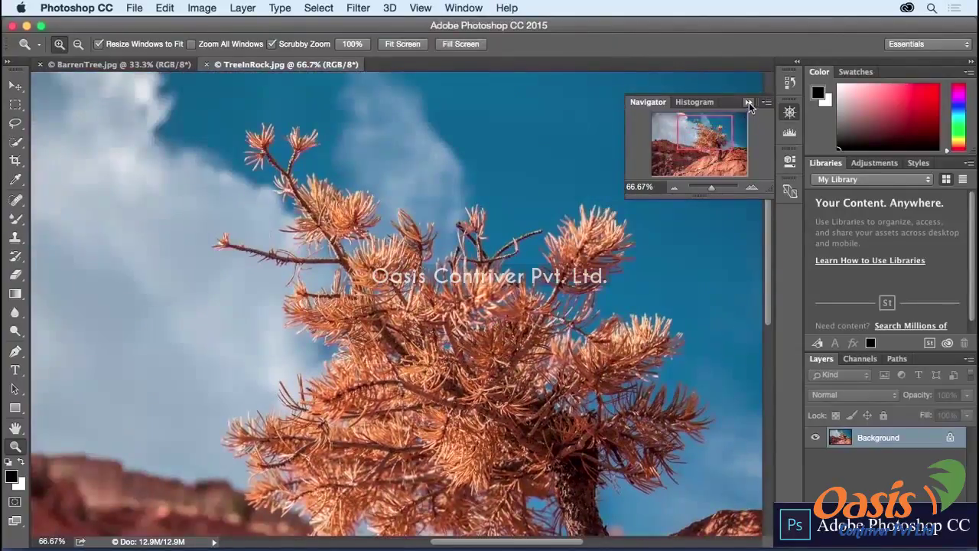
click(749, 103)
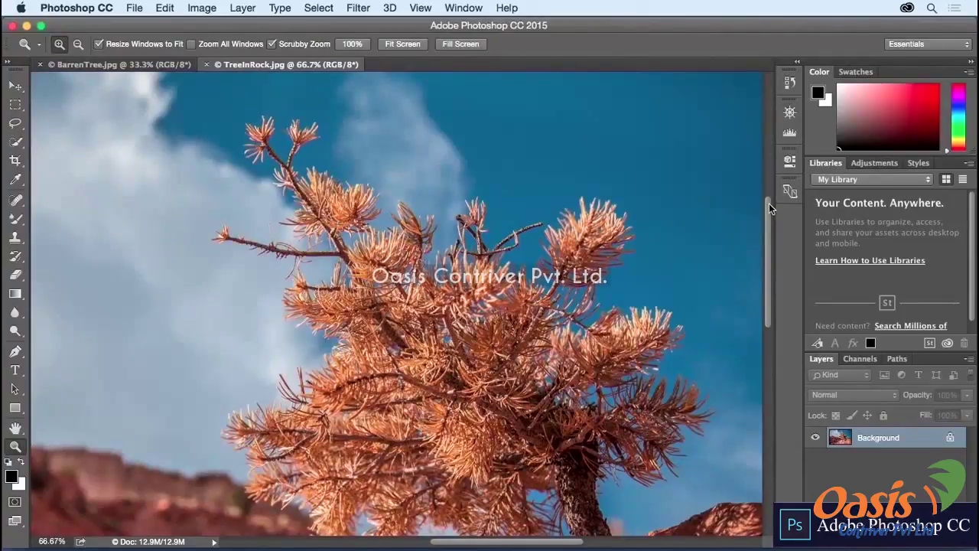
- Set the view of TreeInRock.jpg to 100% magnification
key(super+1)
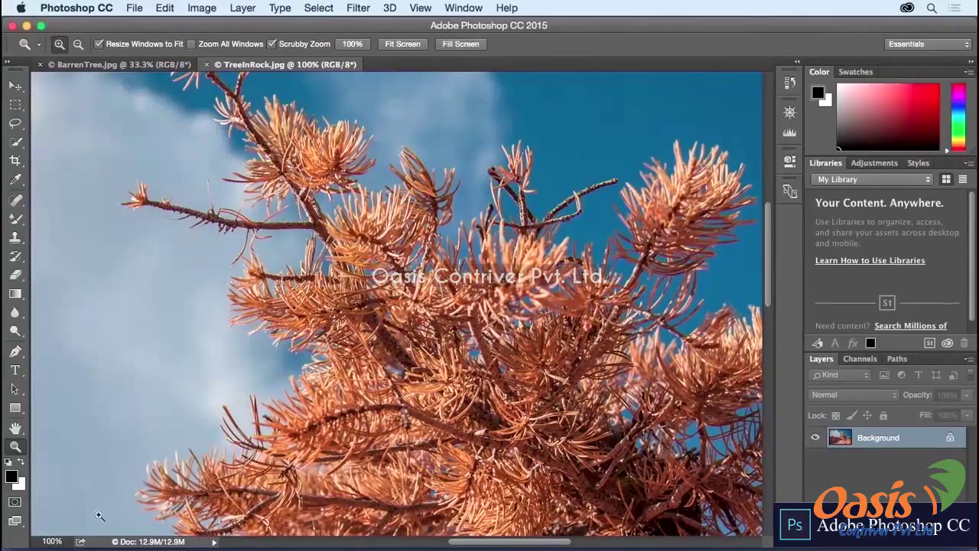
click(417, 8)
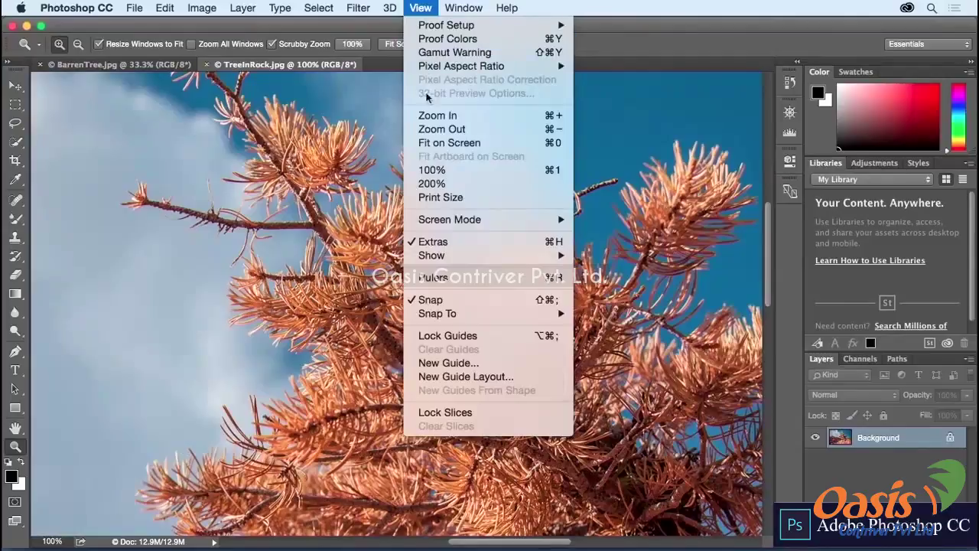
click(450, 176)
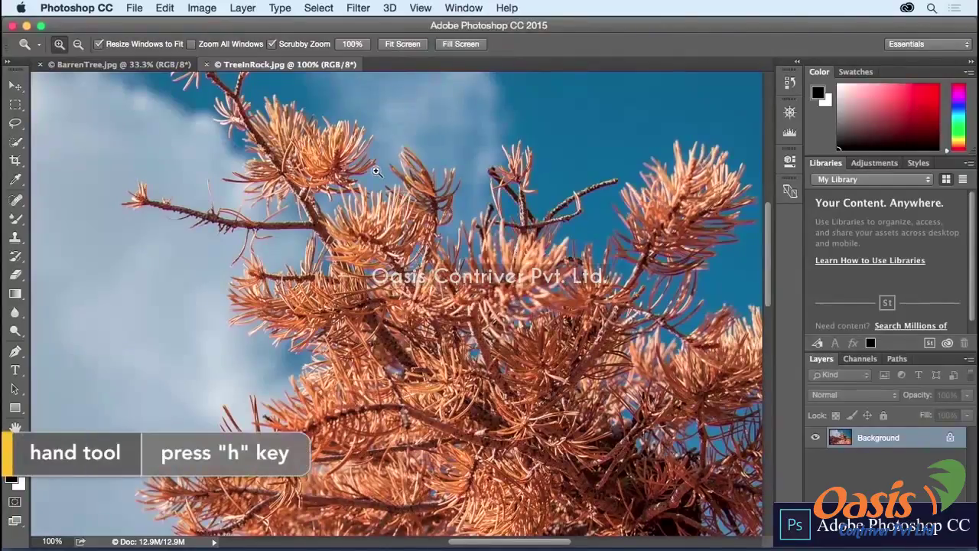
- Pan around TreeInRock.jpg at 100% with the Hand tool, covering the branches, trunk and sky, and return to the treetop
key(h)
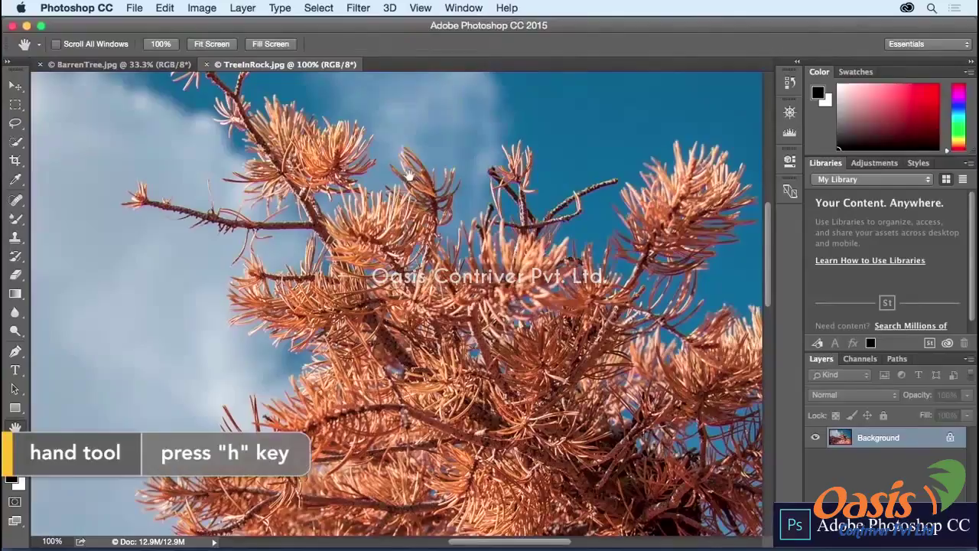
drag(509, 197, 338, 190)
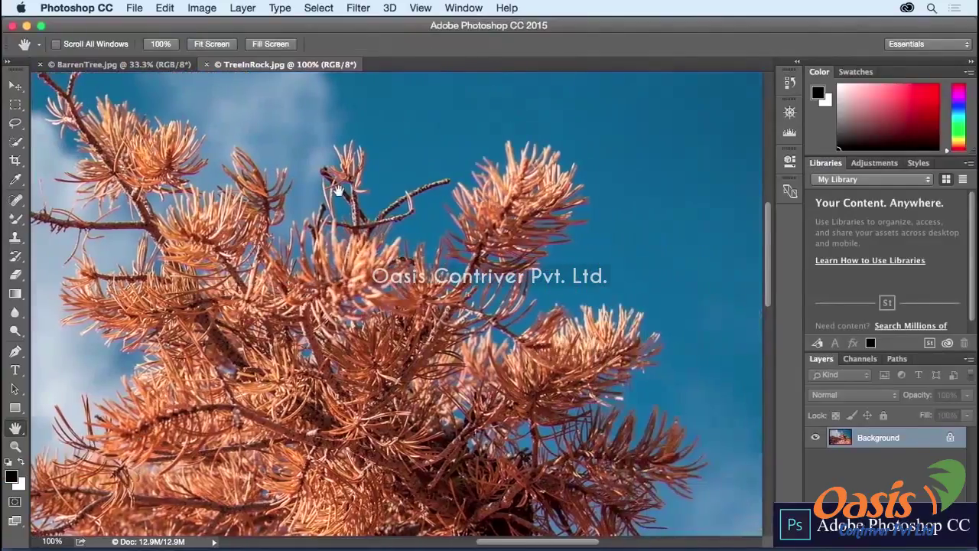
drag(339, 422, 368, 318)
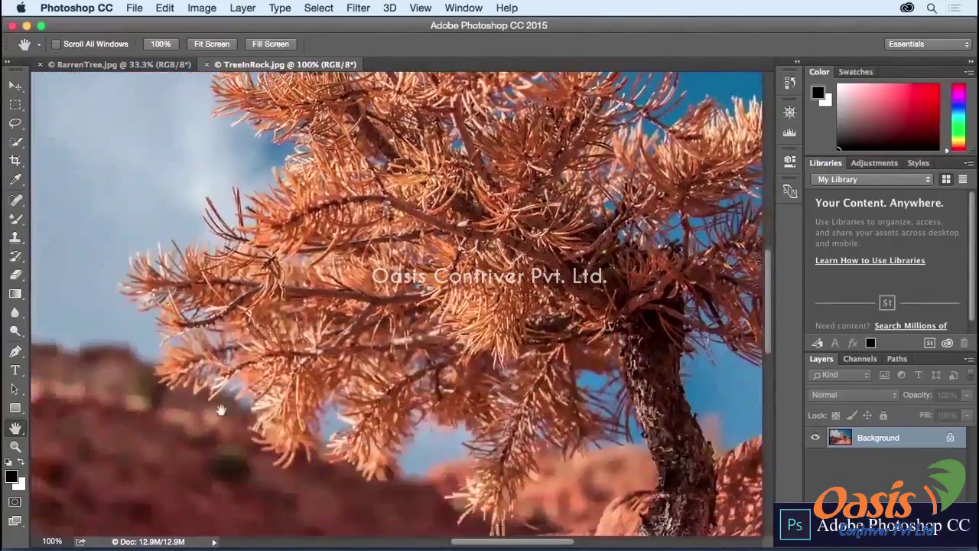
drag(281, 437, 411, 483)
drag(377, 120, 365, 389)
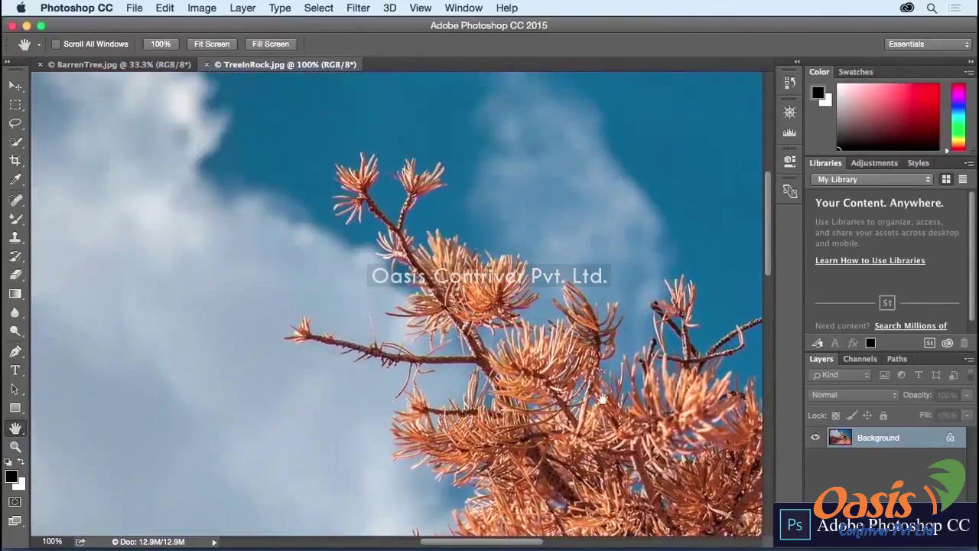
drag(605, 400, 304, 255)
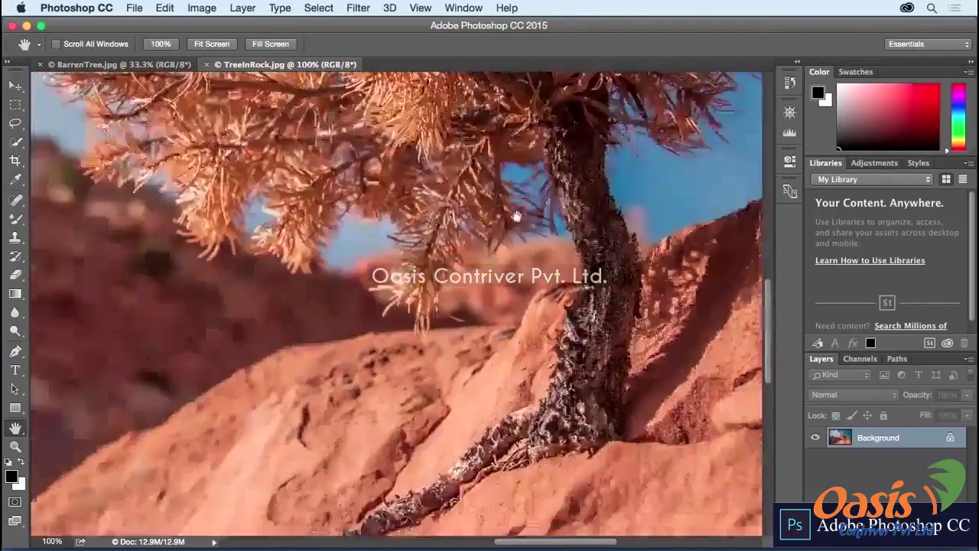
scroll(516, 216, left, 10)
scroll(516, 217, down, 3)
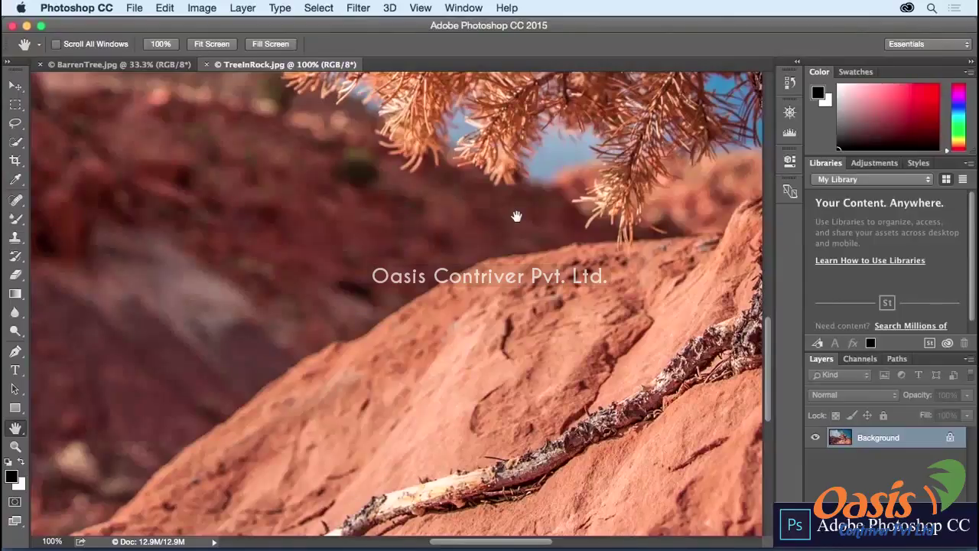
drag(592, 95, 441, 494)
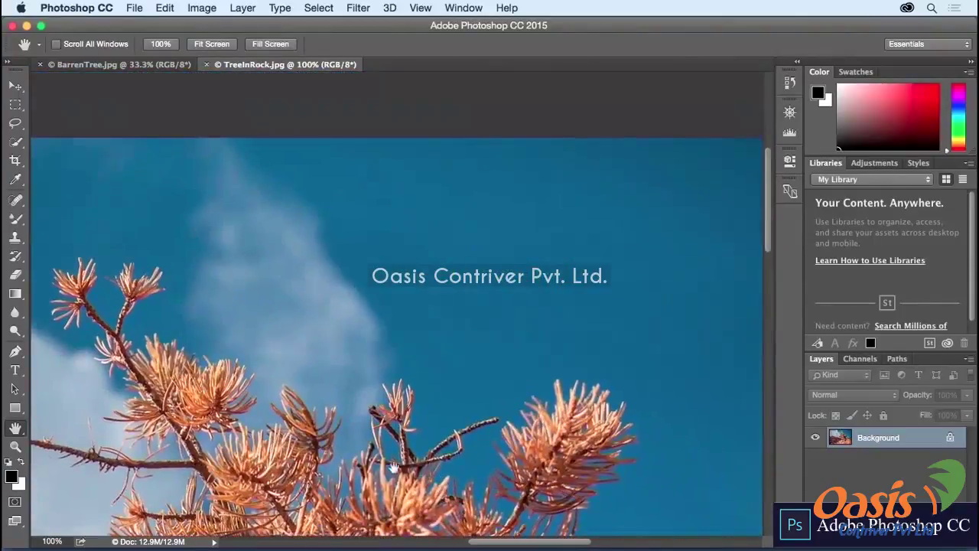
drag(390, 480, 501, 310)
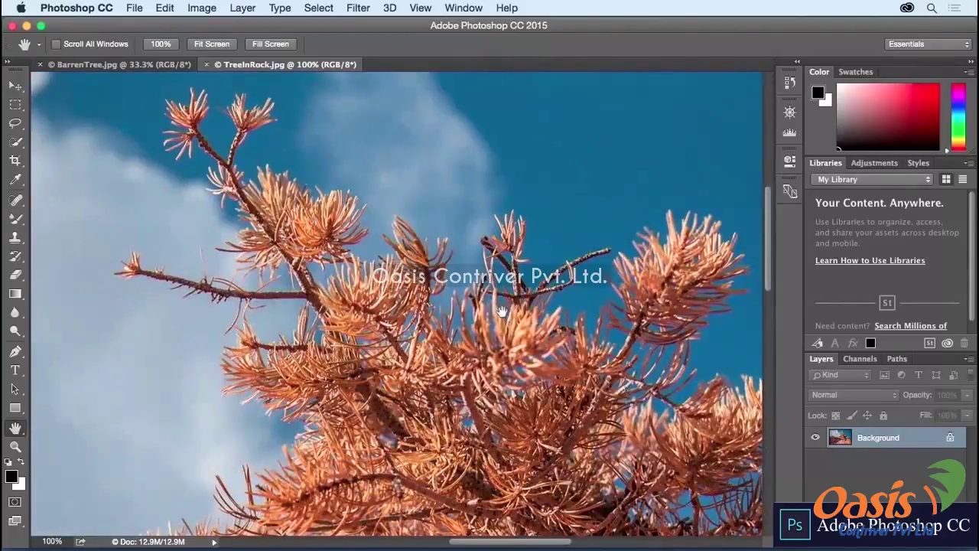
- Activate the Rectangular Marquee tool and pan down to the trunk's base with the temporary Hand tool
key(m)
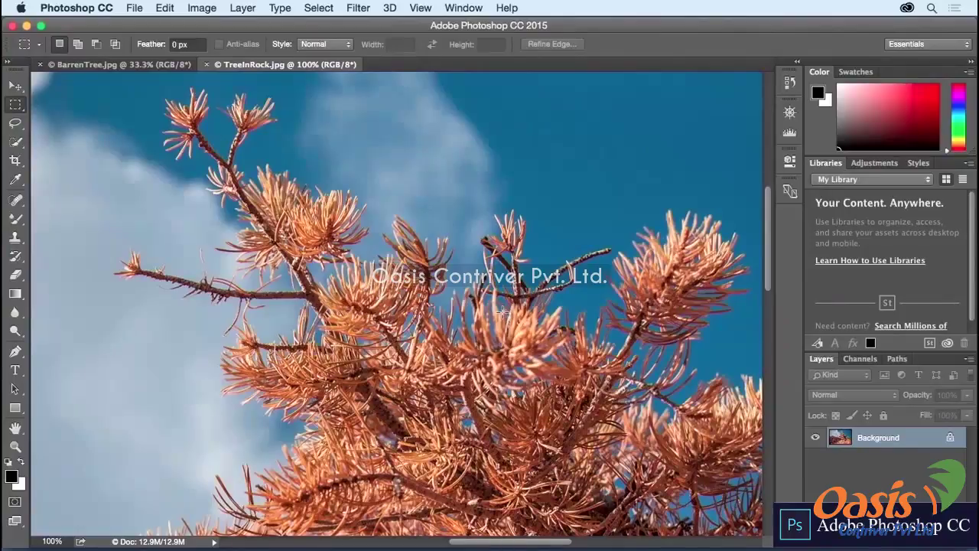
key(space)
drag(413, 349, 344, 155)
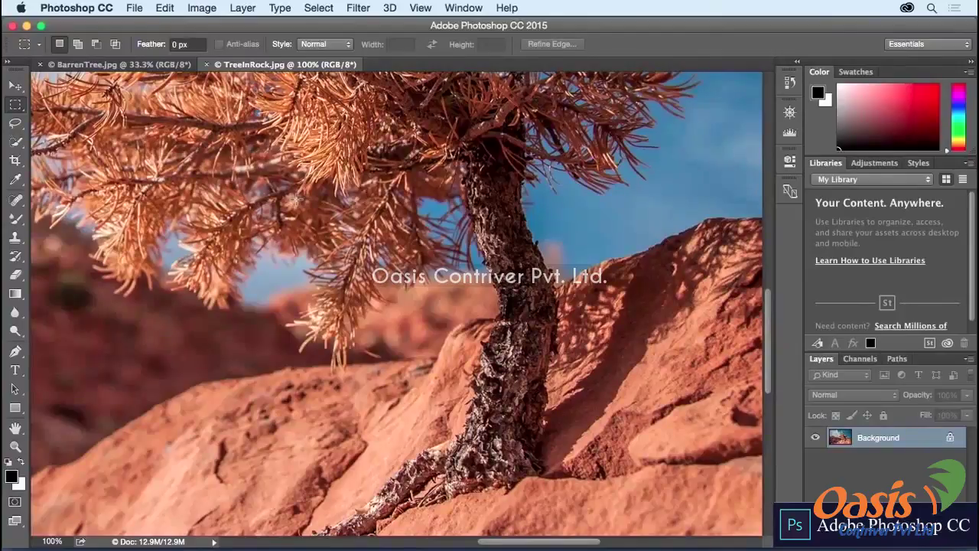
- Zoom in on the lower branches to 200% with the temporary Zoom tool, keeping the Rectangular Marquee tool active
super+click(297, 200)
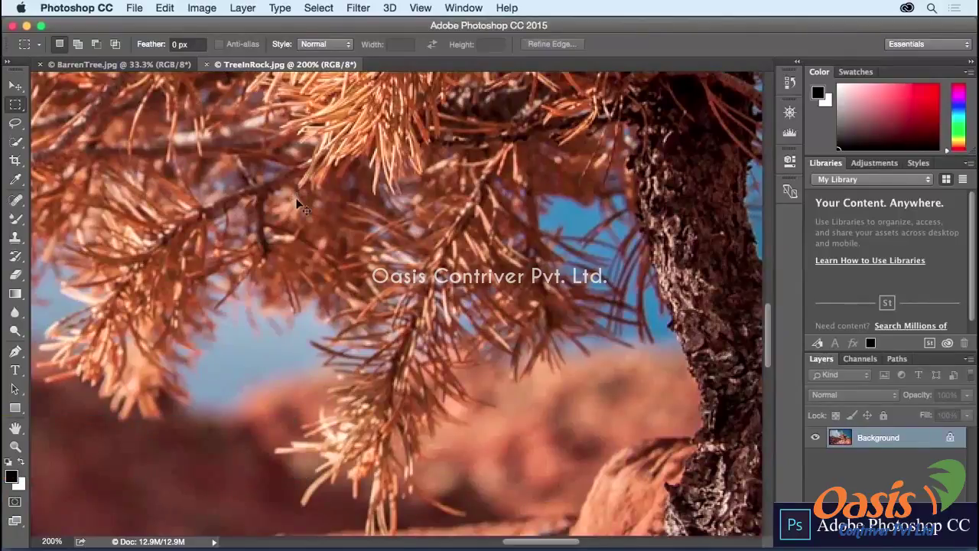
key(super+space)
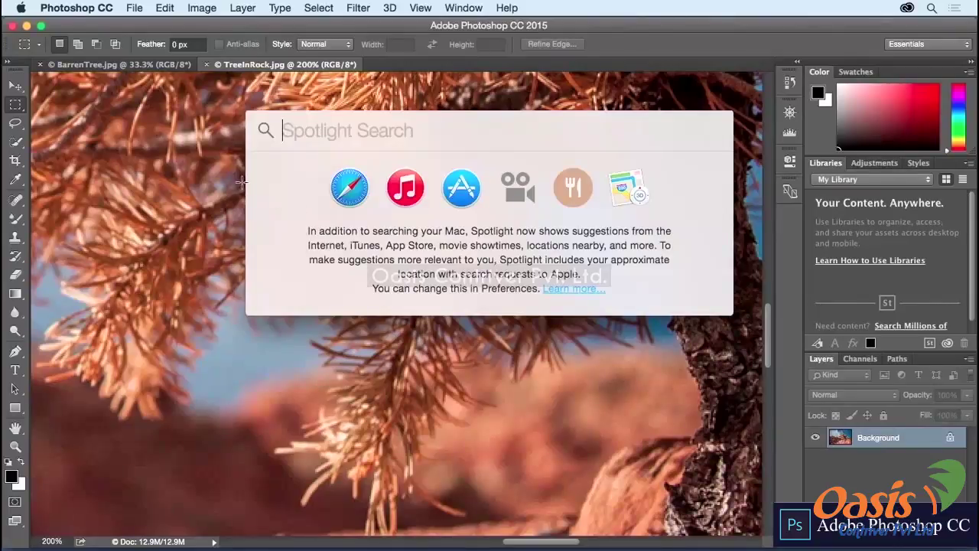
click(232, 69)
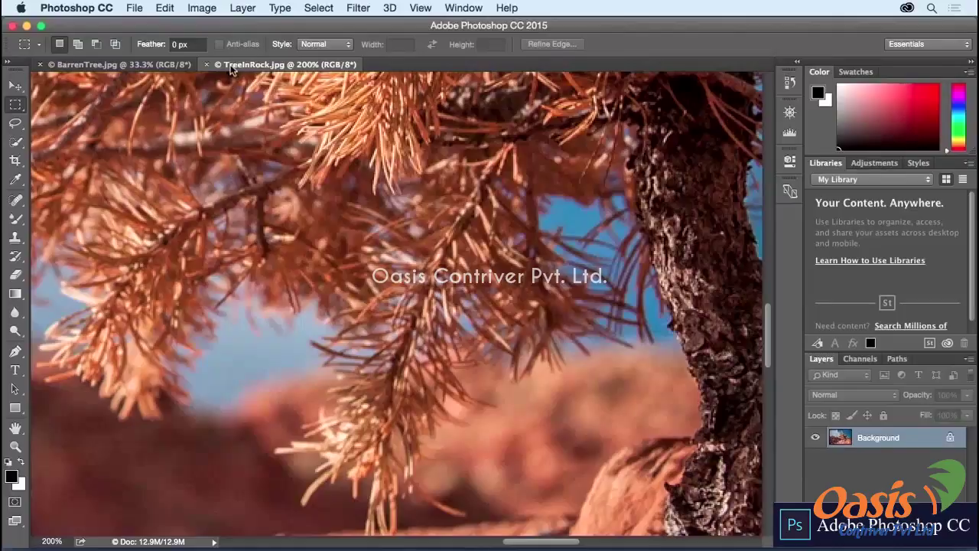
- Zoom out to 33.3% with the temporary Zoom tool, and return to 100% while activating the Zoom tool itself
alt+super+click(326, 166)
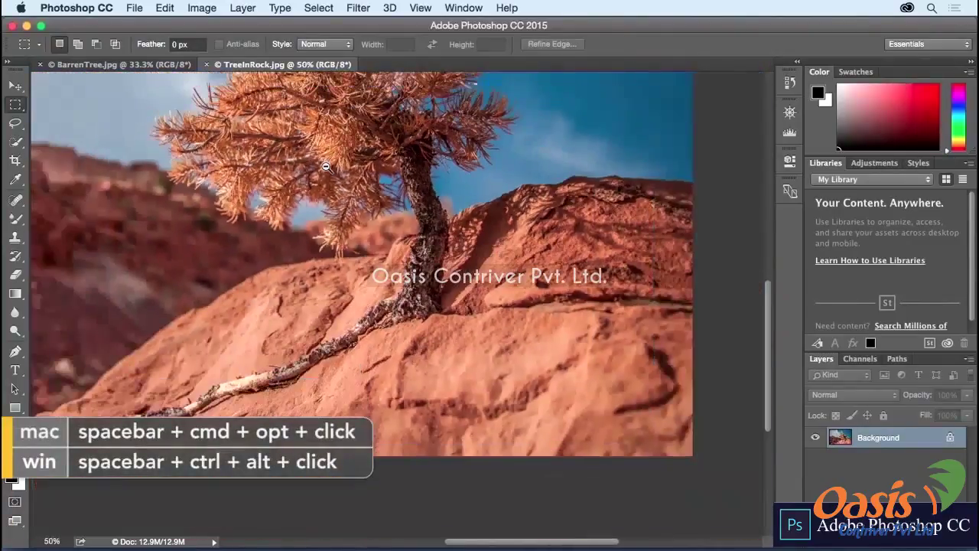
alt+super+click(326, 167)
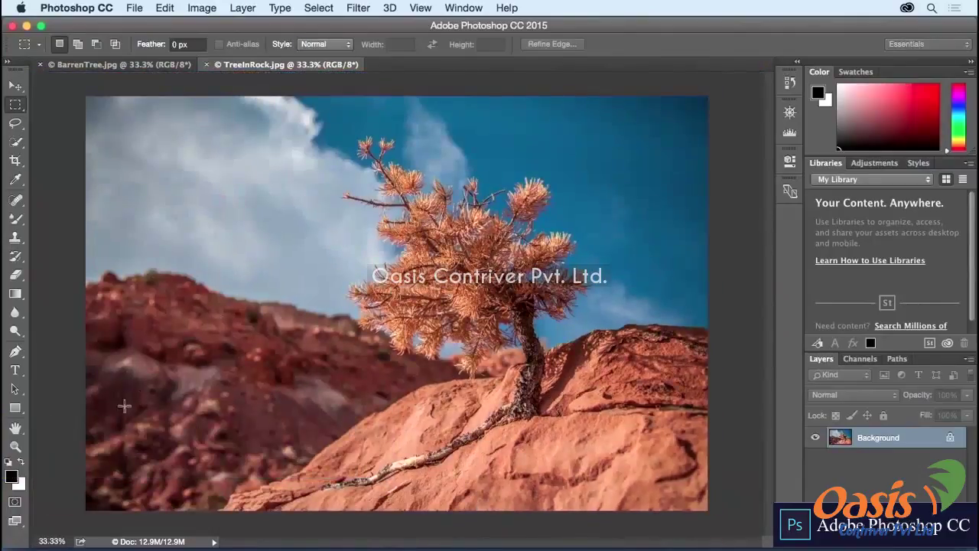
double_click(17, 449)
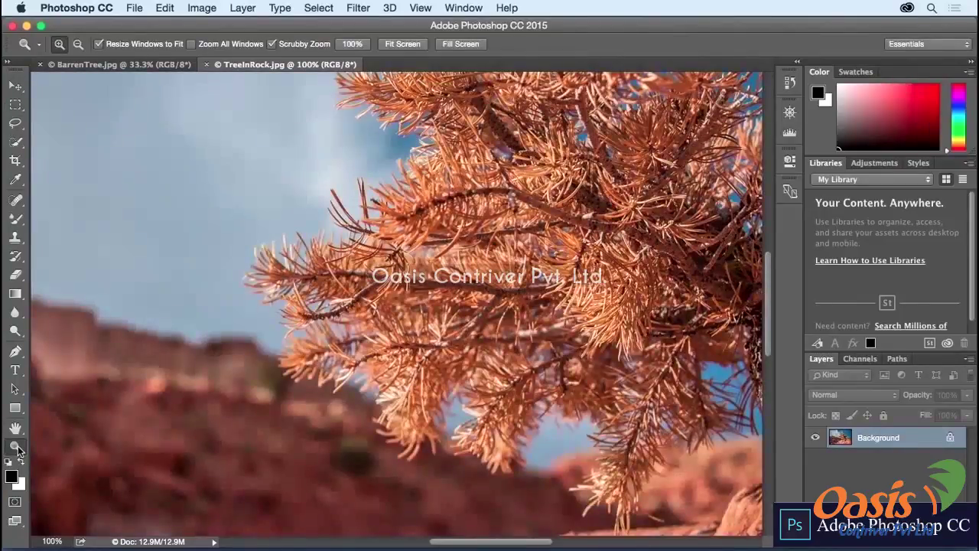
- Fit TreeInRock.jpg on screen and arrange the two open documents in a 2-up Vertical layout
double_click(15, 430)
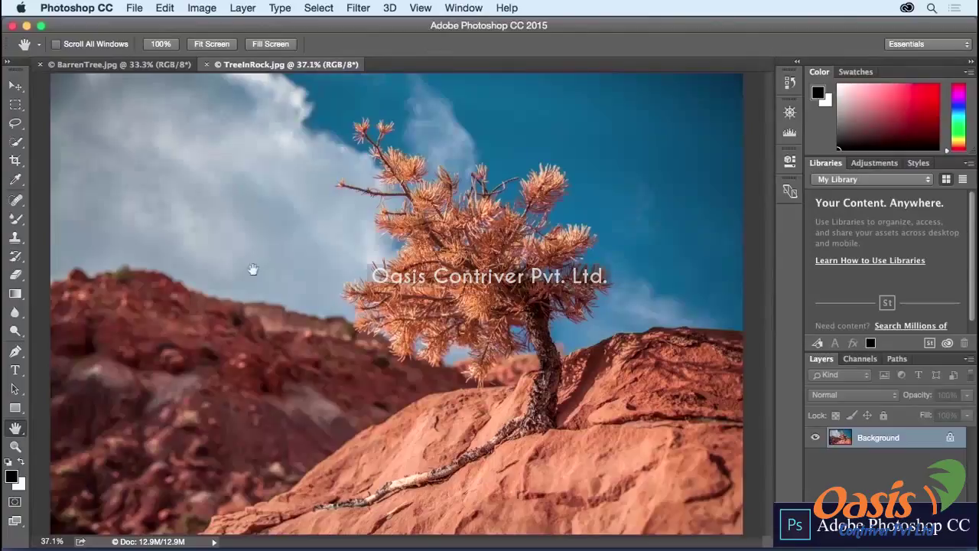
click(464, 8)
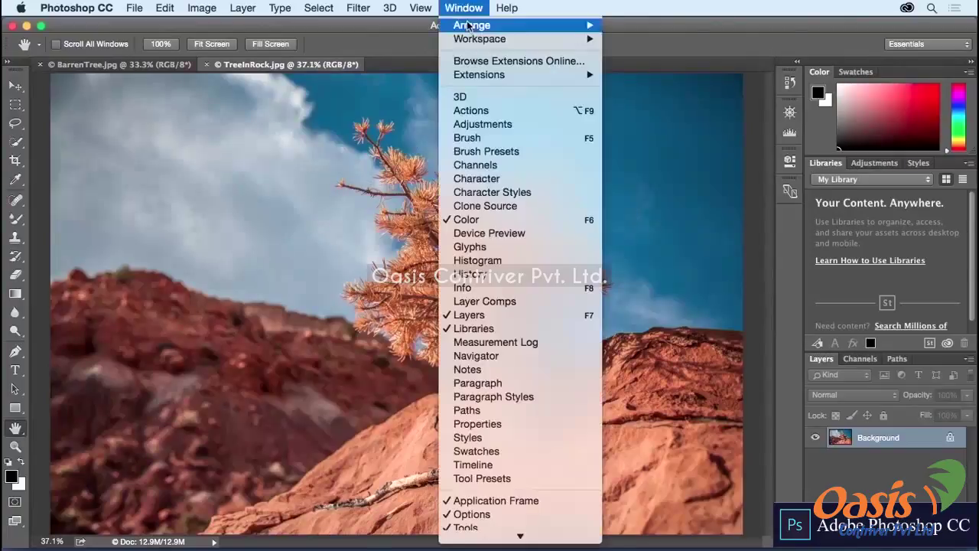
mouse_move(472, 26)
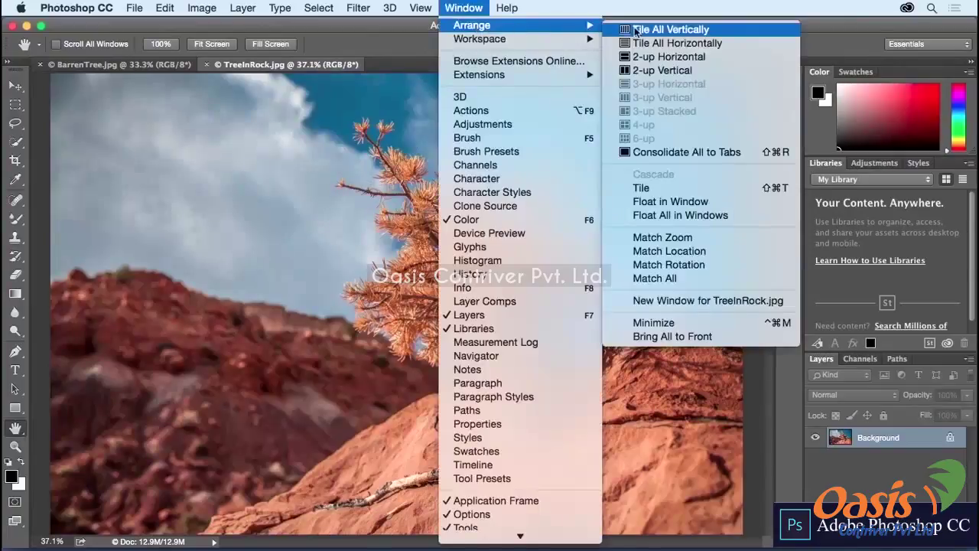
click(649, 70)
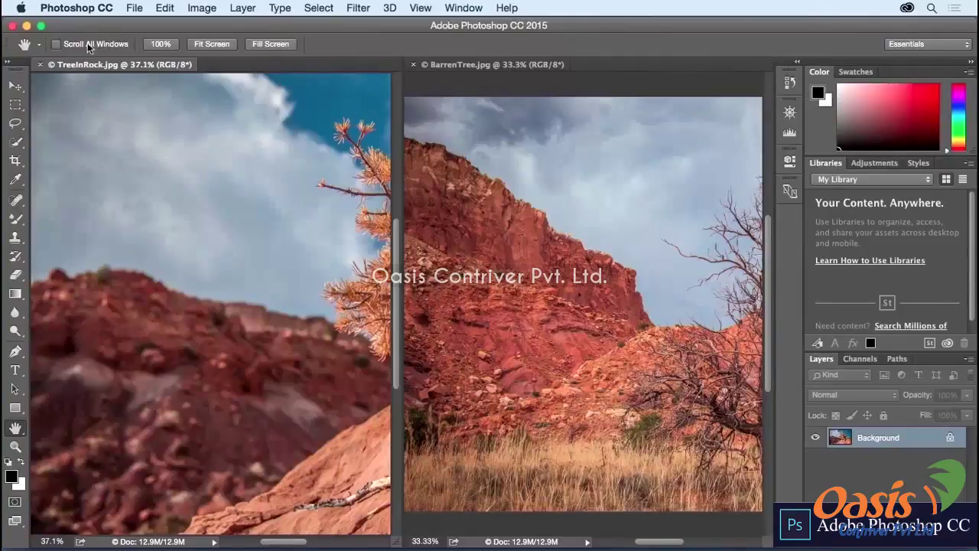
- Turn on Zoom All Windows for the Zoom tool, zoom both images in until TreeInRock.jpg is at 100%, and back out to 50%
click(15, 447)
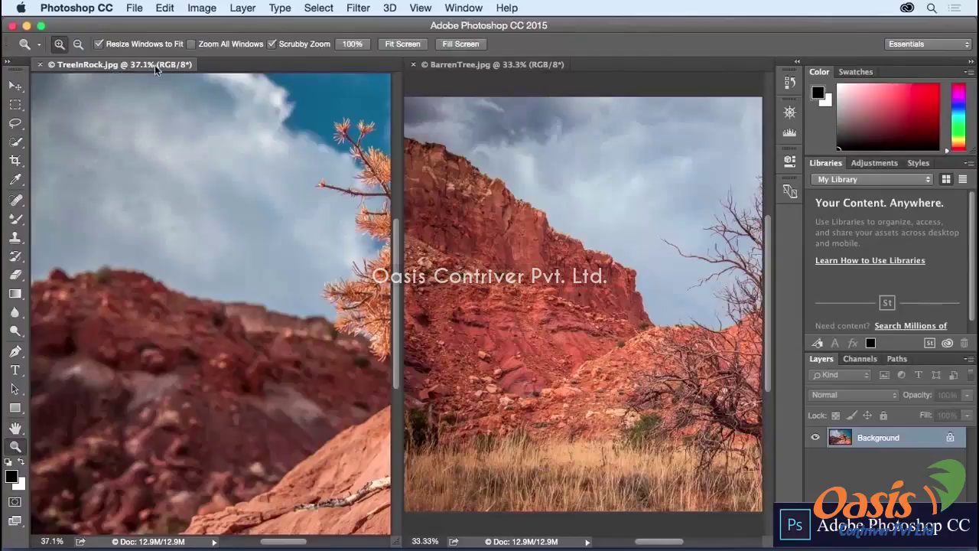
click(191, 44)
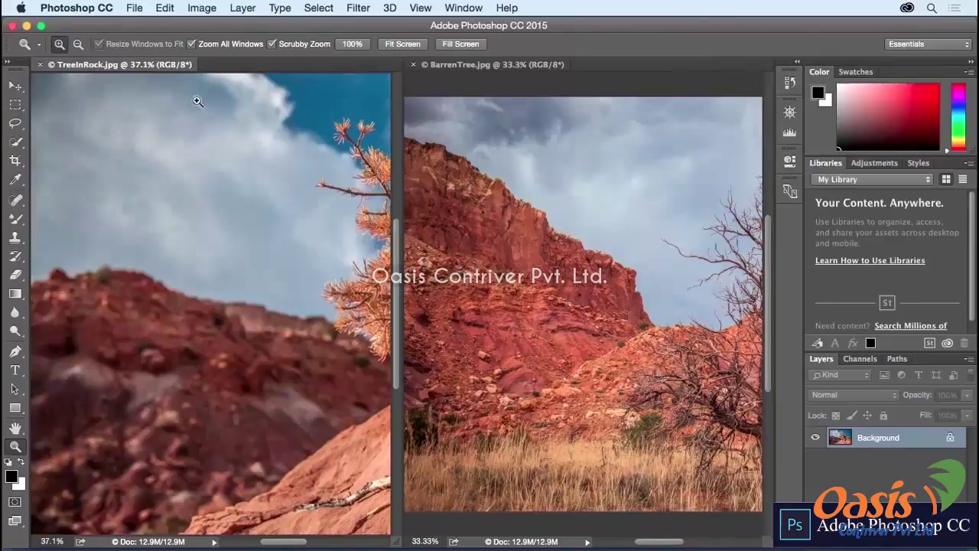
click(213, 222)
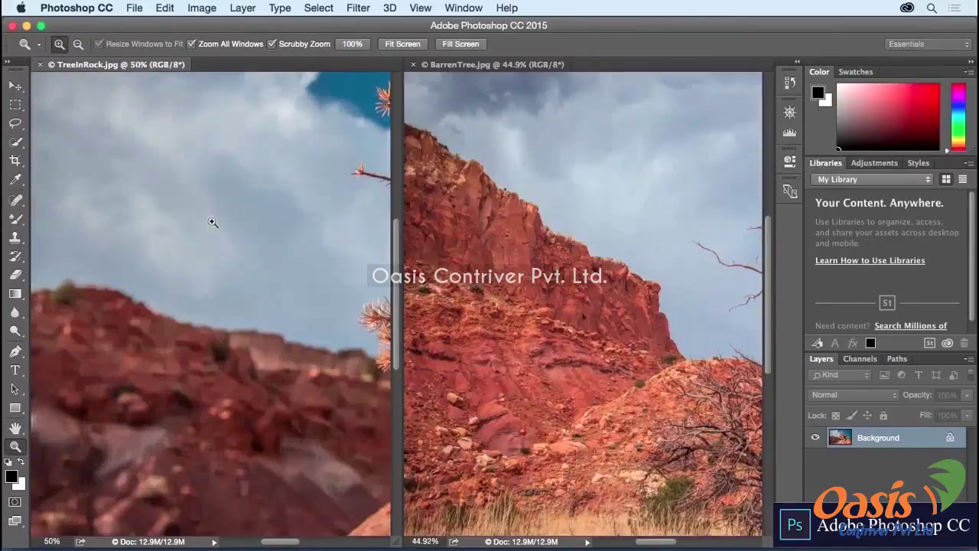
click(213, 222)
click(196, 354)
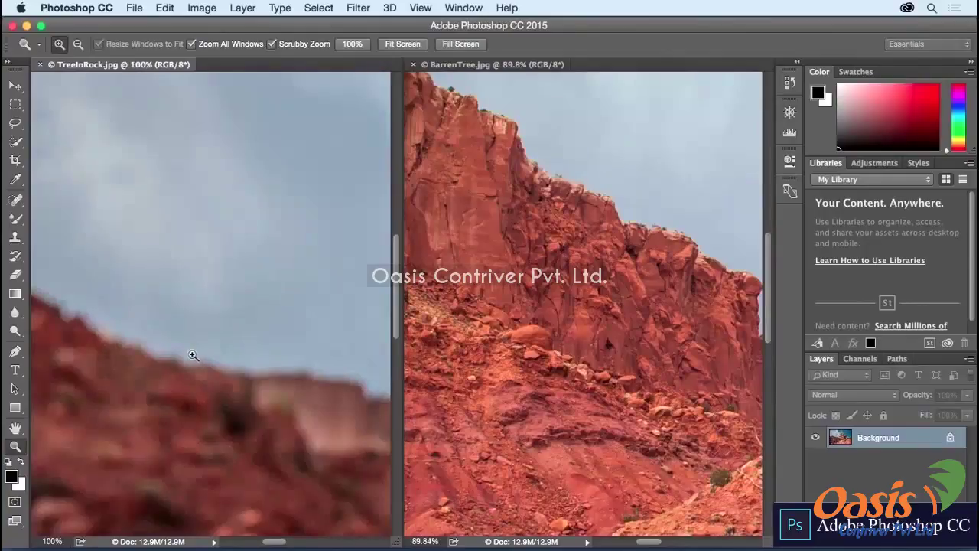
alt+click(194, 355)
alt+click(193, 355)
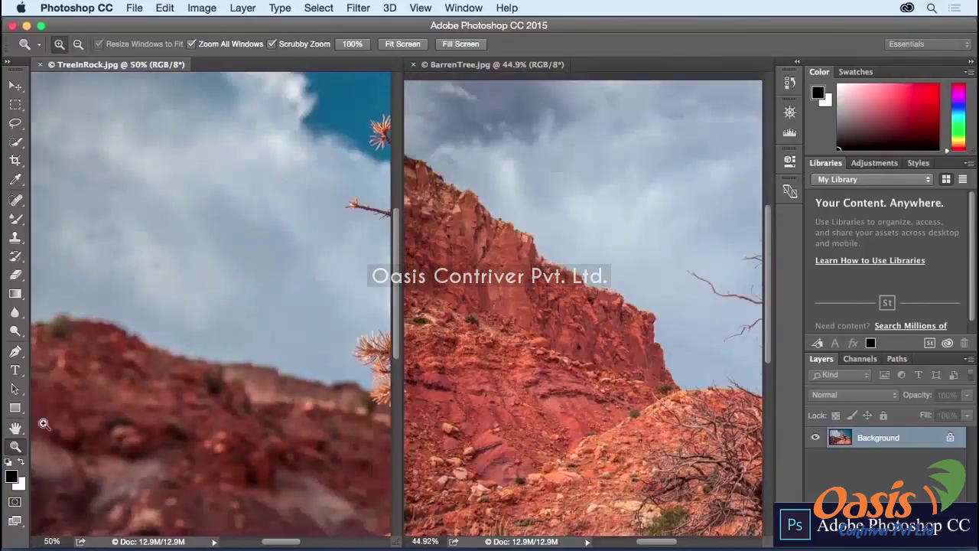
- Turn on Scroll All Windows for the Hand tool and pan both images together up to the treetops
click(16, 428)
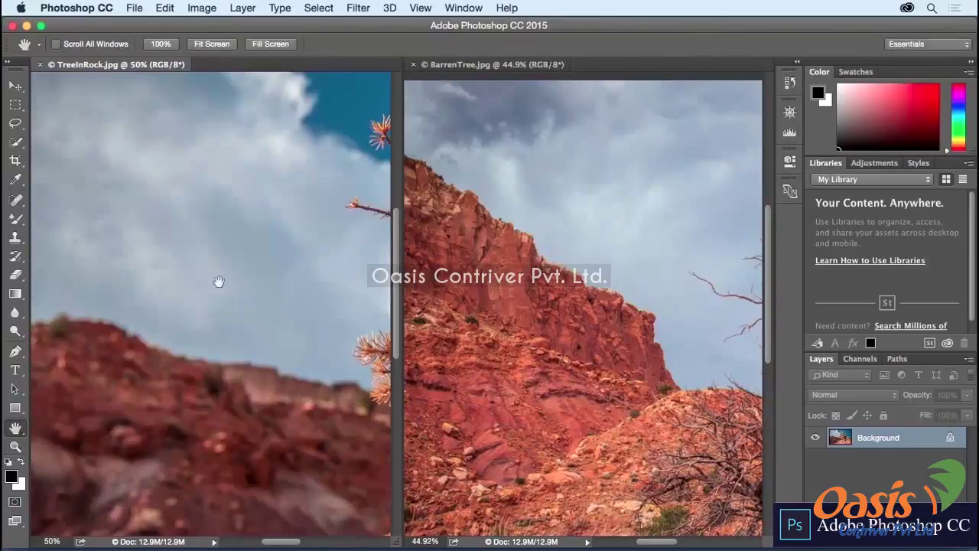
click(88, 45)
drag(164, 383, 177, 220)
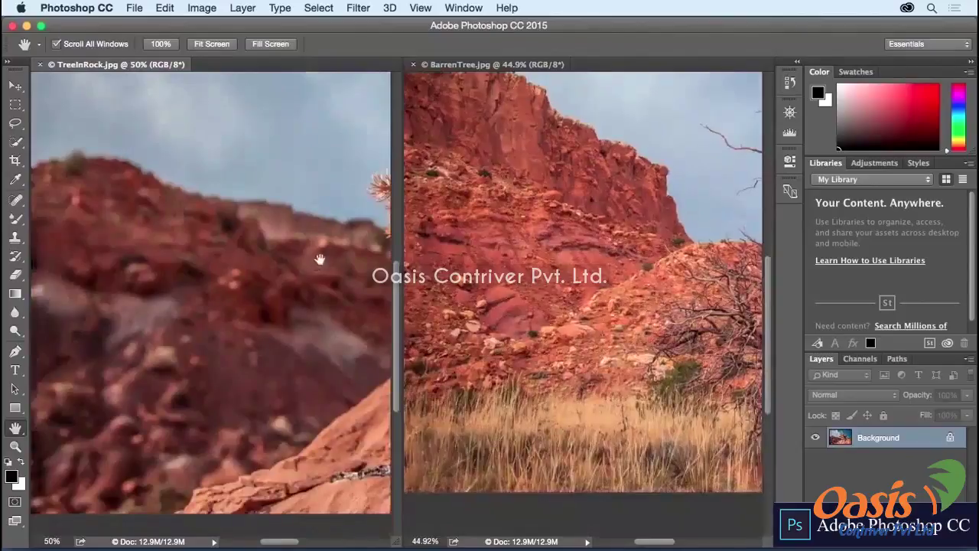
drag(317, 257, 174, 315)
drag(321, 193, 311, 338)
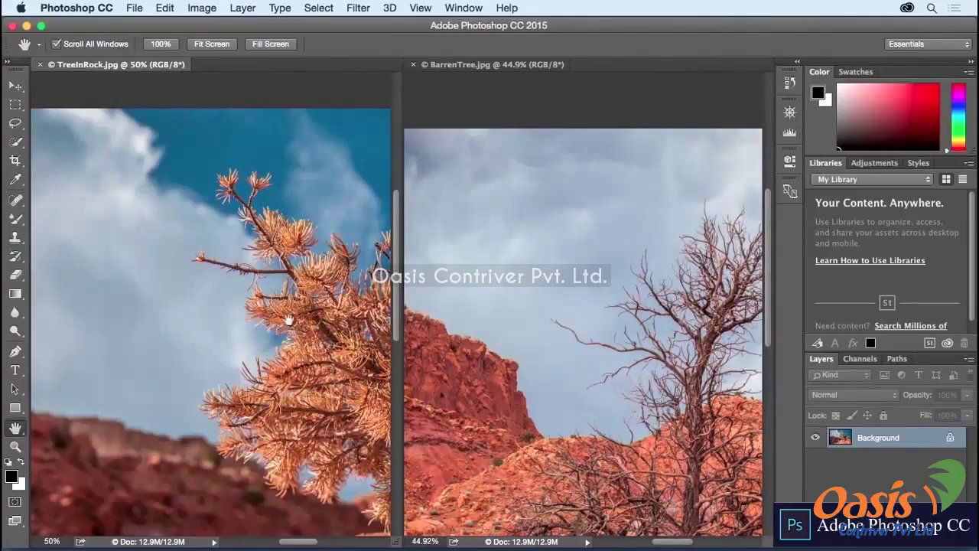
- Match BarrenTree.jpg's zoom, location and rotation to TreeInRock.jpg with Match All
click(463, 10)
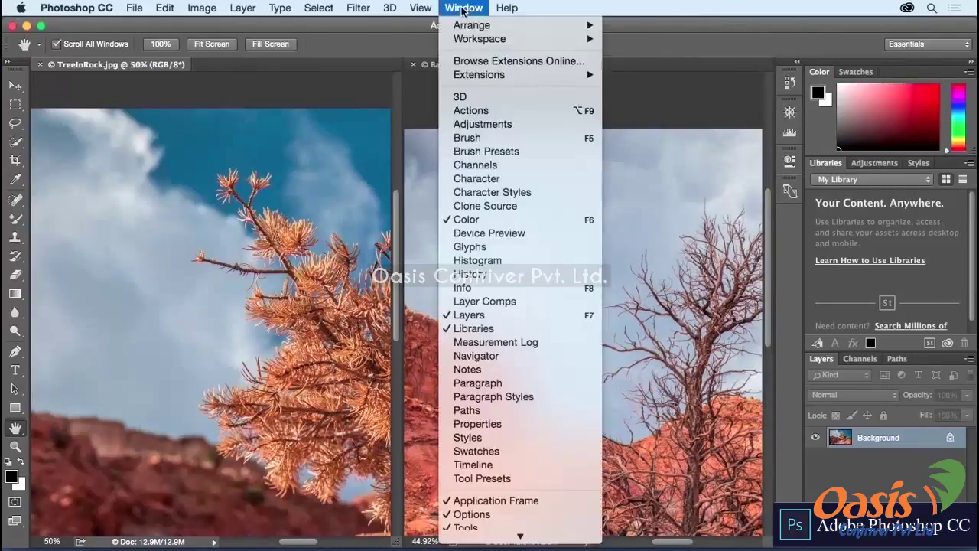
mouse_move(469, 26)
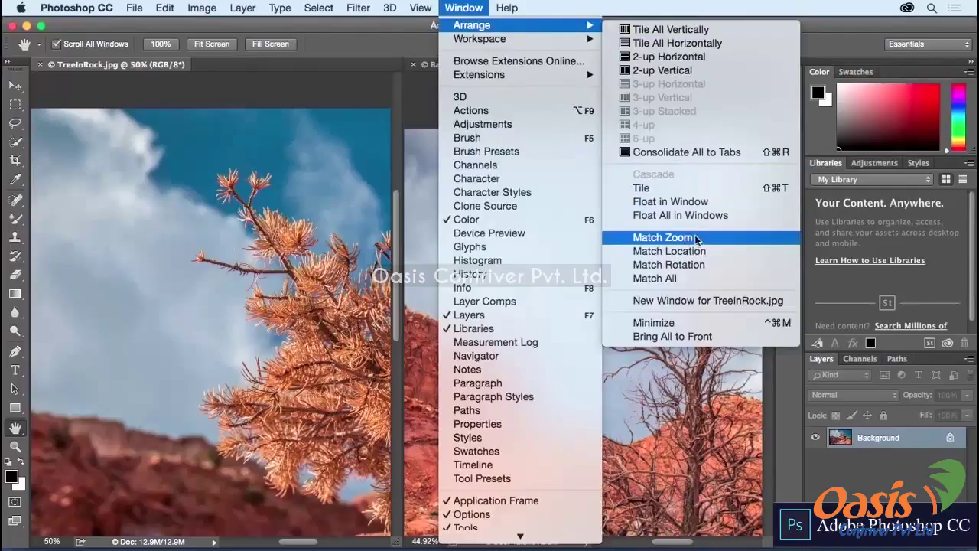
click(706, 282)
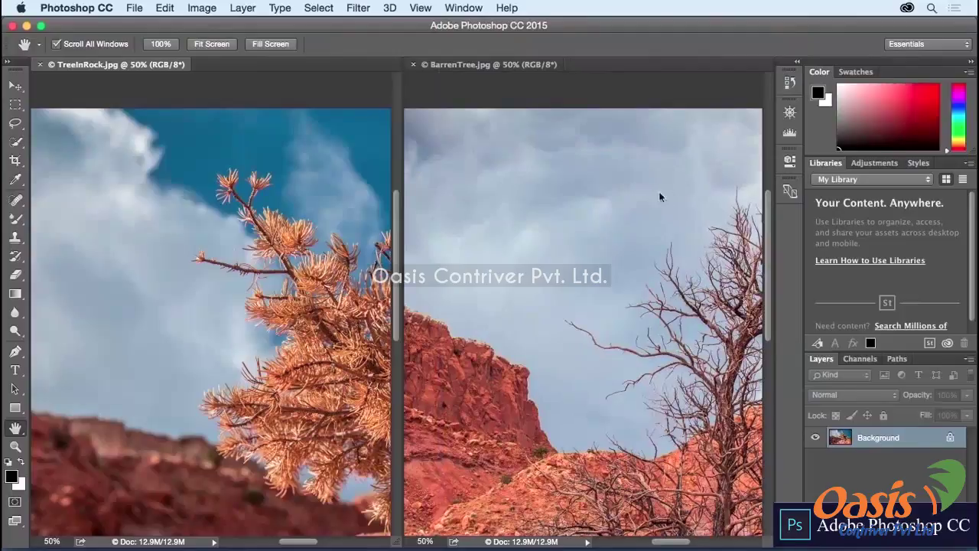
- Pan both images together from BarrenTree.jpg, going across the trees to the far edge and down to the ground
click(681, 169)
drag(721, 146, 551, 160)
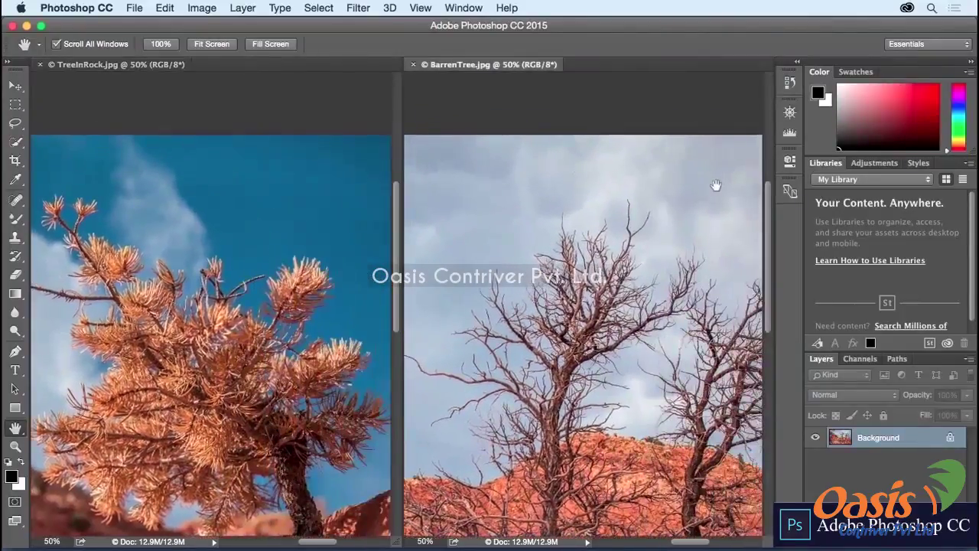
drag(713, 186, 561, 153)
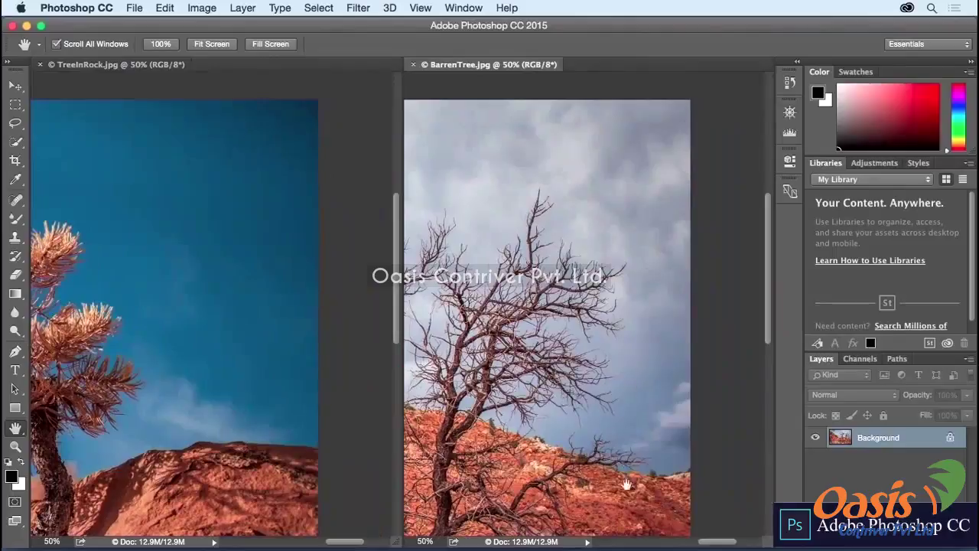
drag(628, 502, 666, 280)
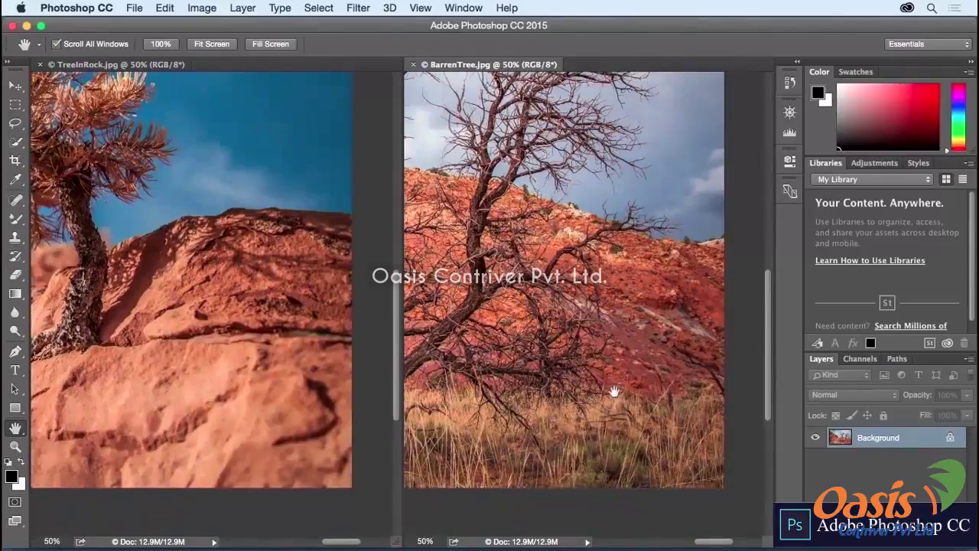
- Turn off Scroll All Windows for the Hand tool and Zoom All Windows for the Zoom tool
click(56, 45)
click(16, 446)
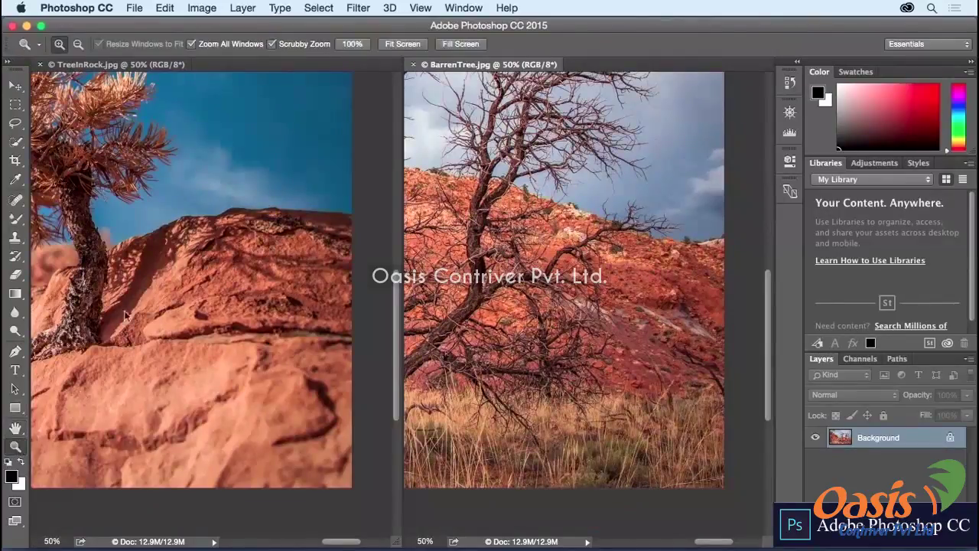
click(191, 44)
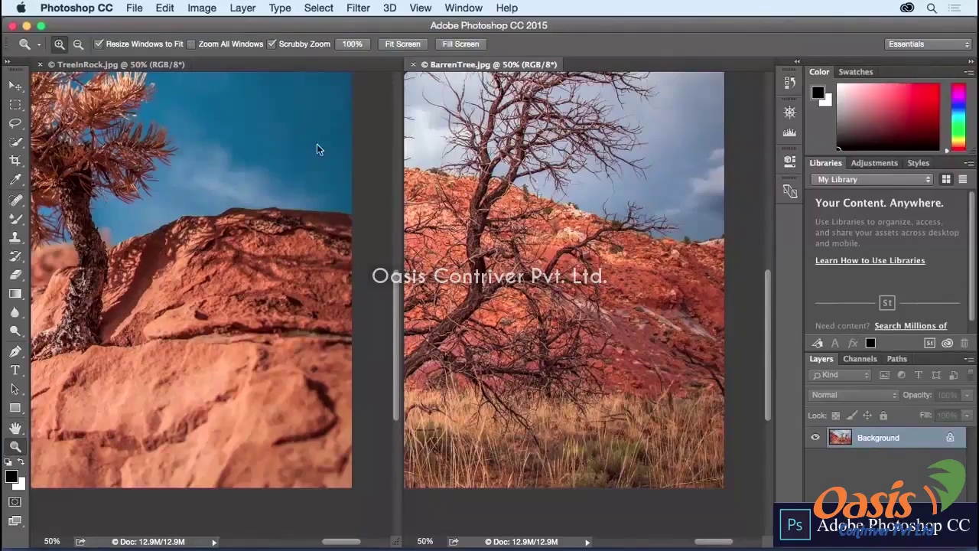
- Zoom both images in to 100% and pan them together with the temporary all-windows modifiers, keeping the Zoom tool active
shift+click(474, 148)
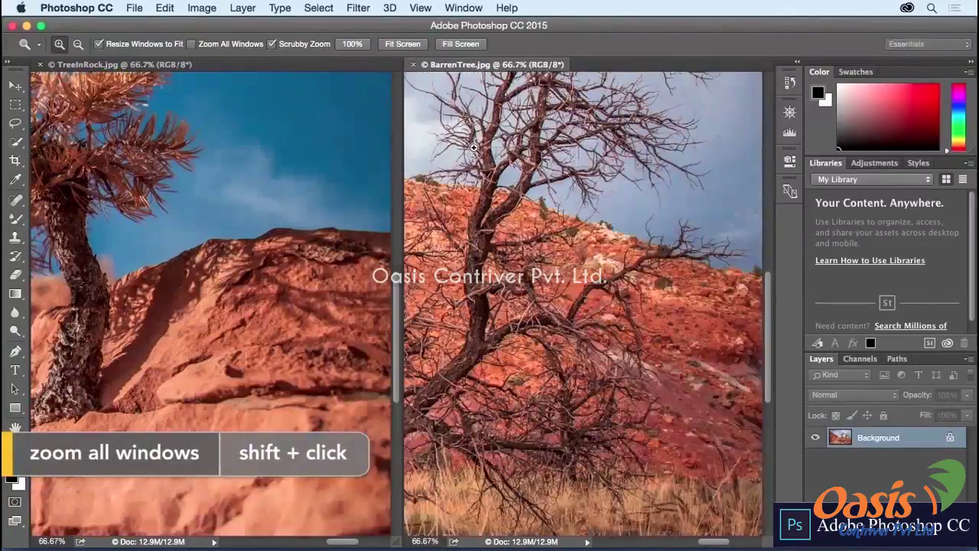
shift+click(484, 146)
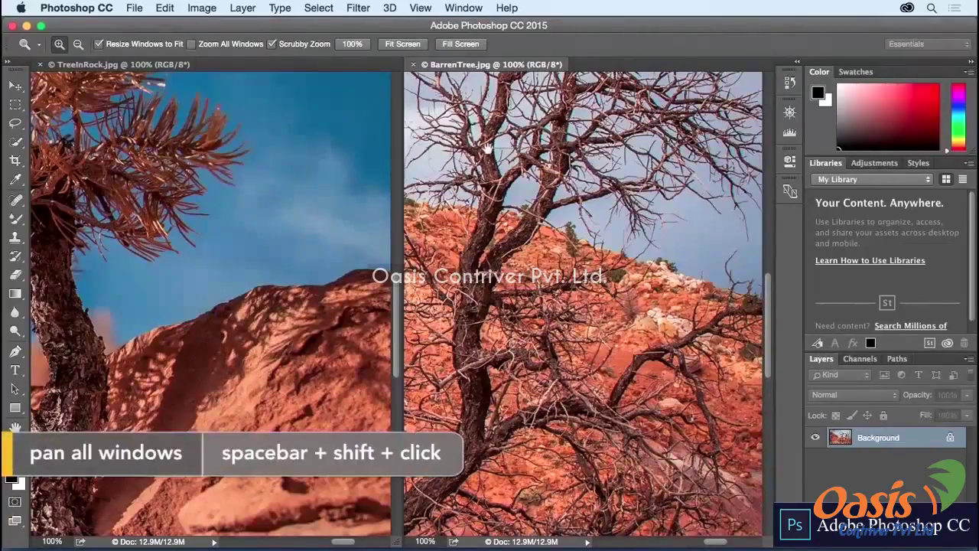
drag(487, 149, 553, 221)
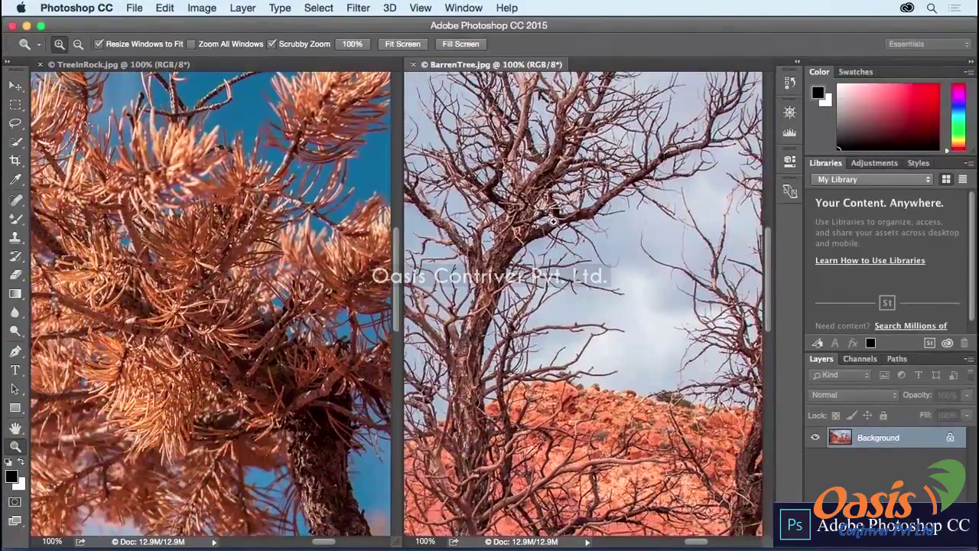
- Close BarrenTree.jpg and activate the Rotate View tool for TreeInRock.jpg
click(413, 64)
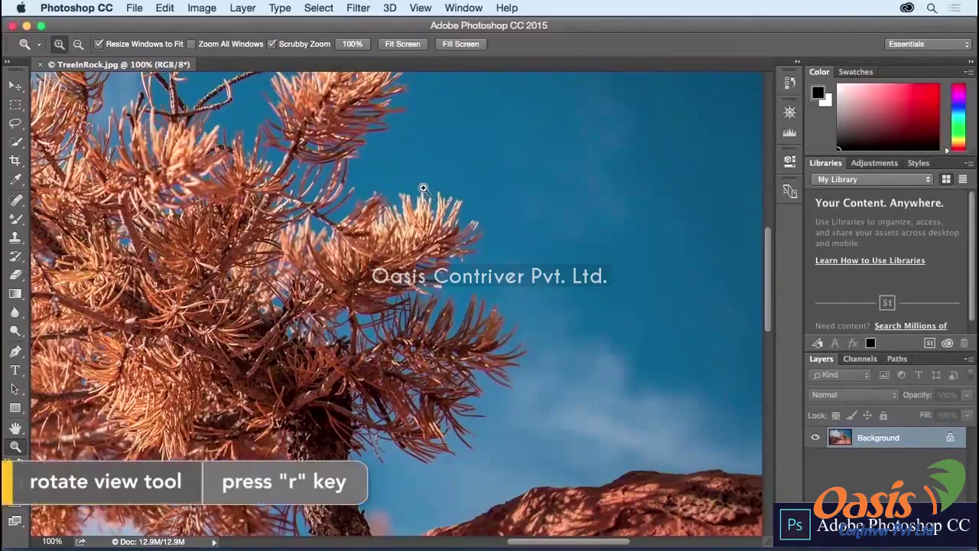
key(r)
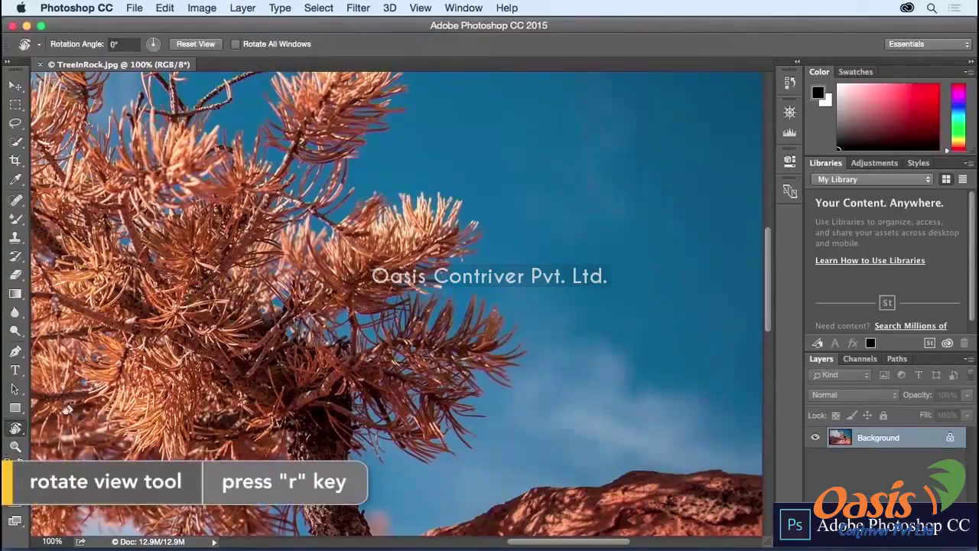
click(18, 430)
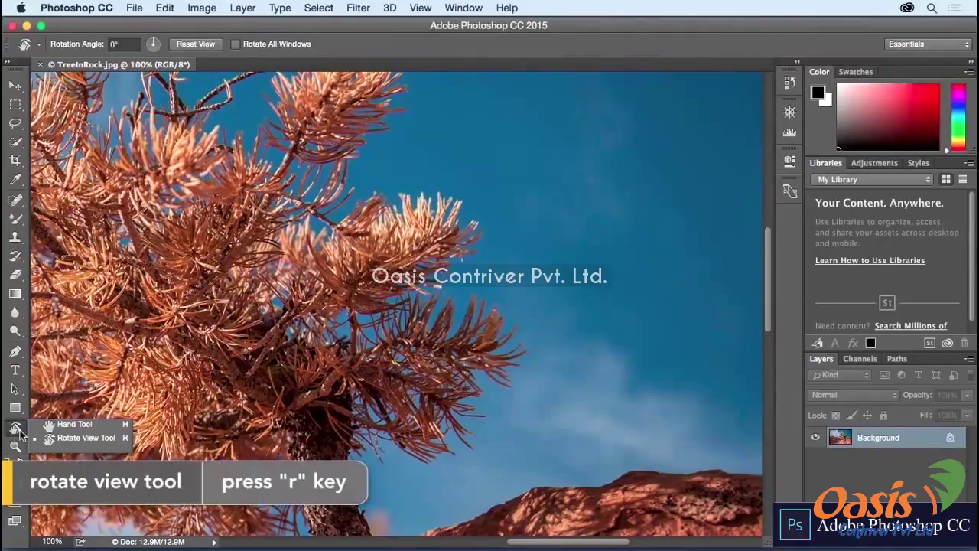
click(85, 440)
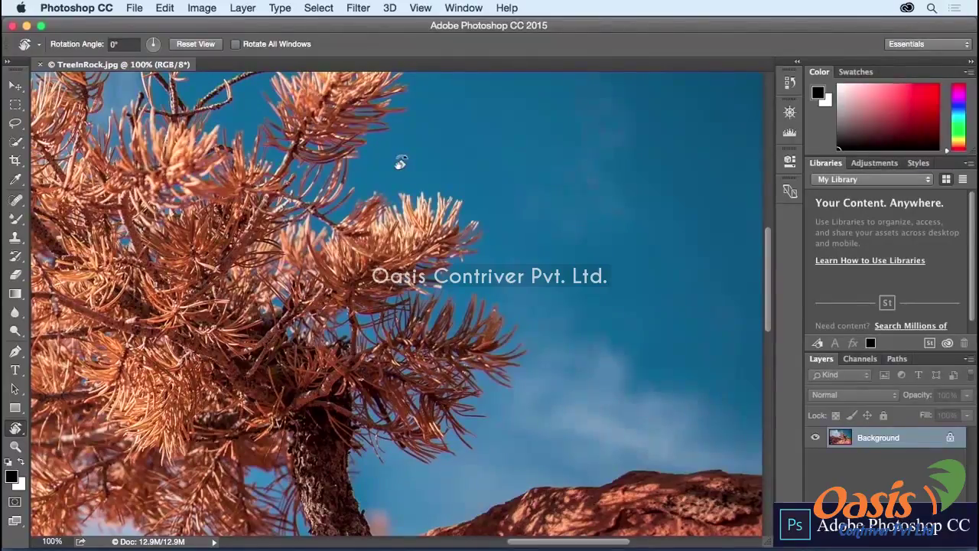
- Rotate the TreeInRock.jpg view to about -42°, fit it on screen, turn it to about -23°, and reset the rotation
drag(405, 145, 406, 145)
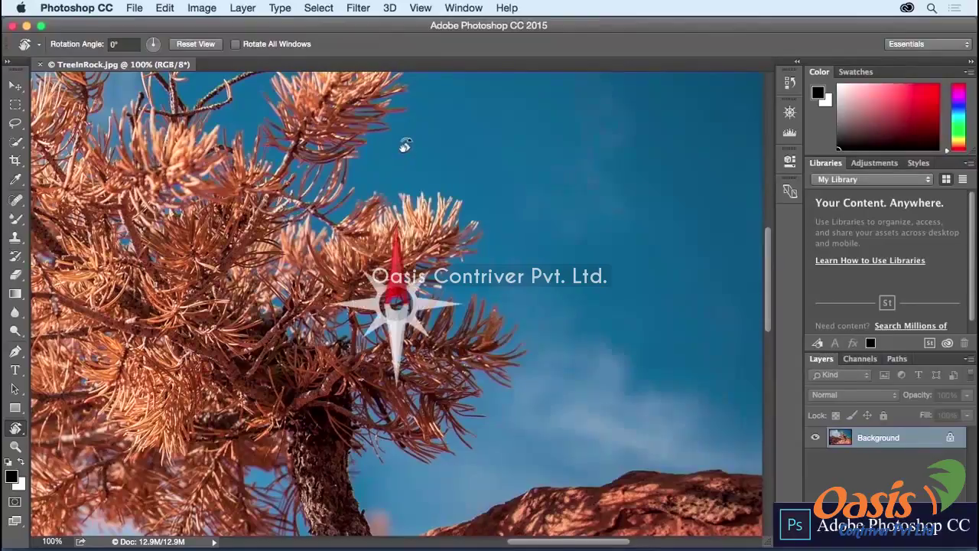
drag(405, 145, 312, 205)
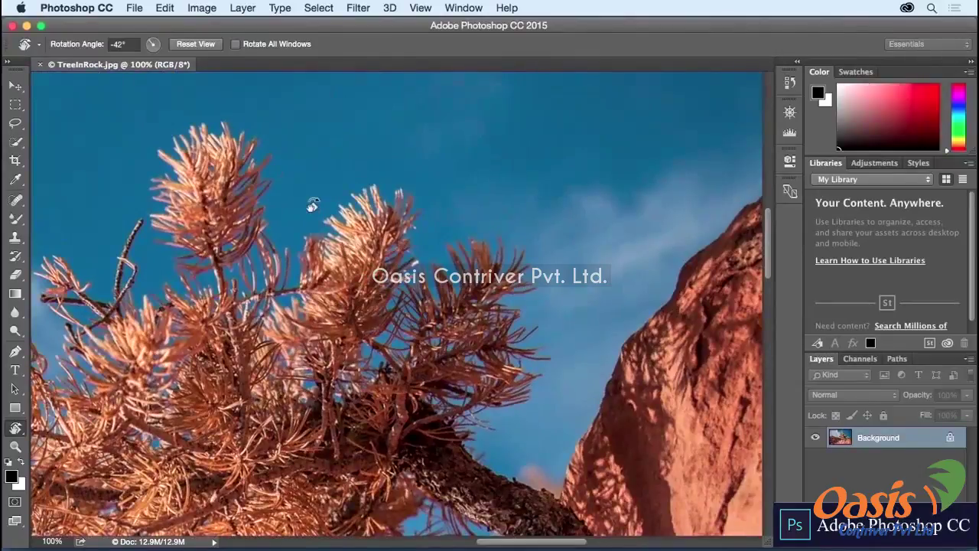
key(super+0)
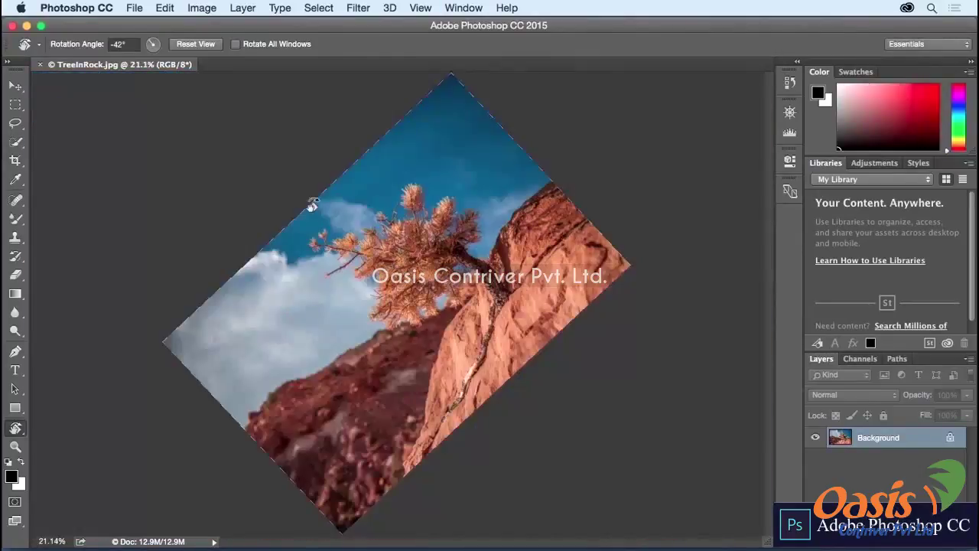
drag(437, 188, 459, 222)
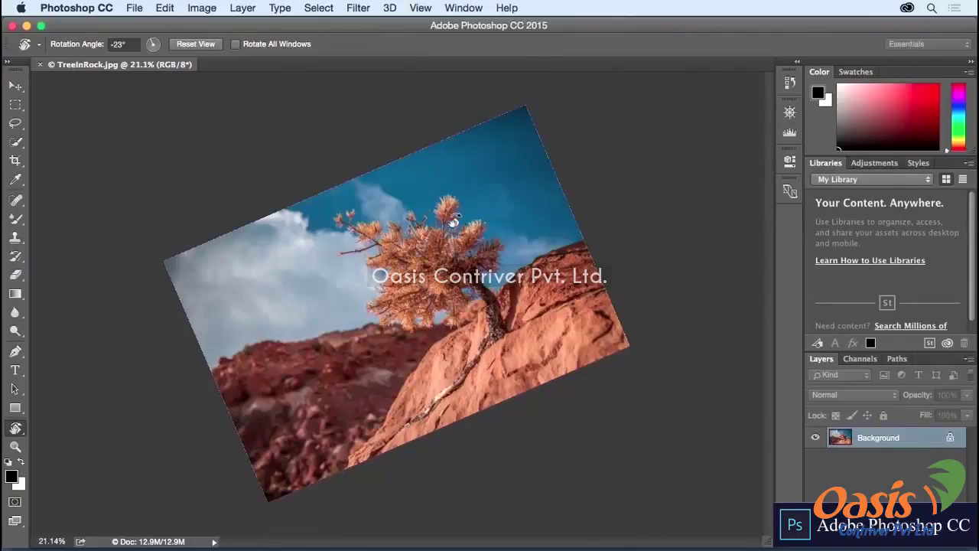
click(196, 45)
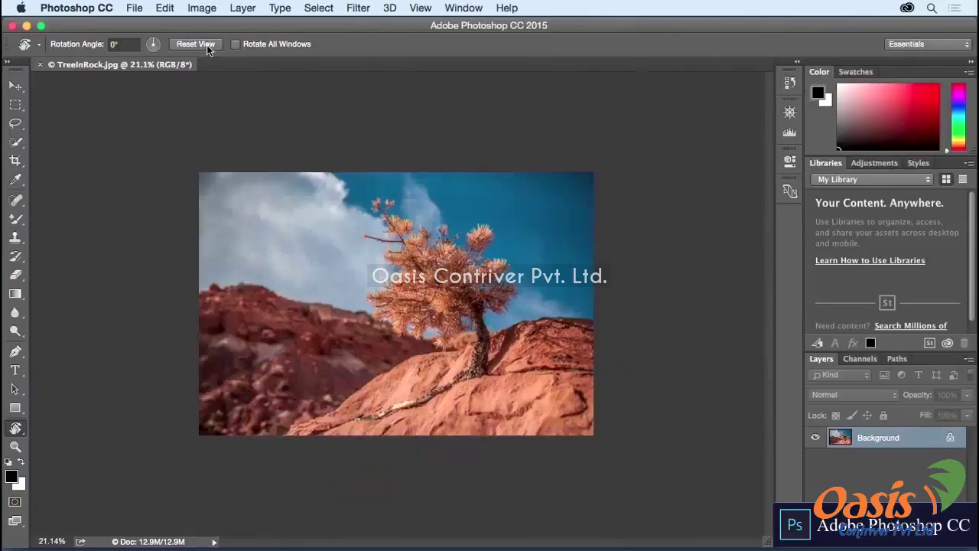
- Zoom TreeInRock.jpg out to 6.25% and switch from the Rotate View tool to the Hand tool
key(super+minus)
key(super+minus)
key(super+minus)
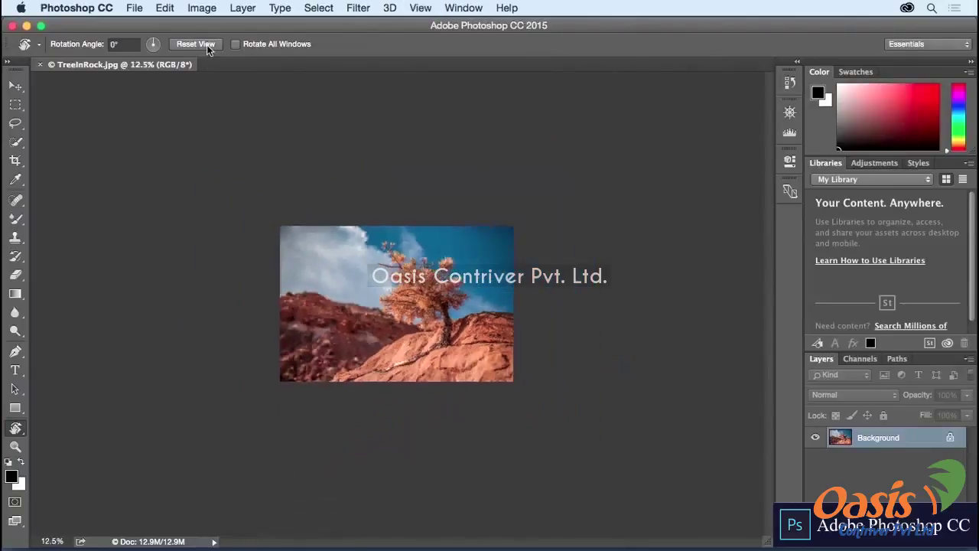
key(super+minus)
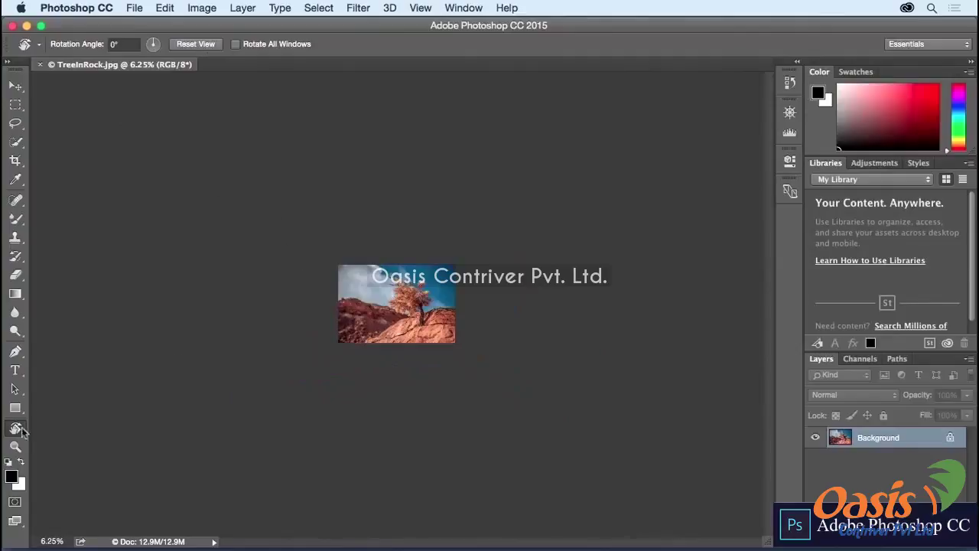
drag(16, 430, 67, 423)
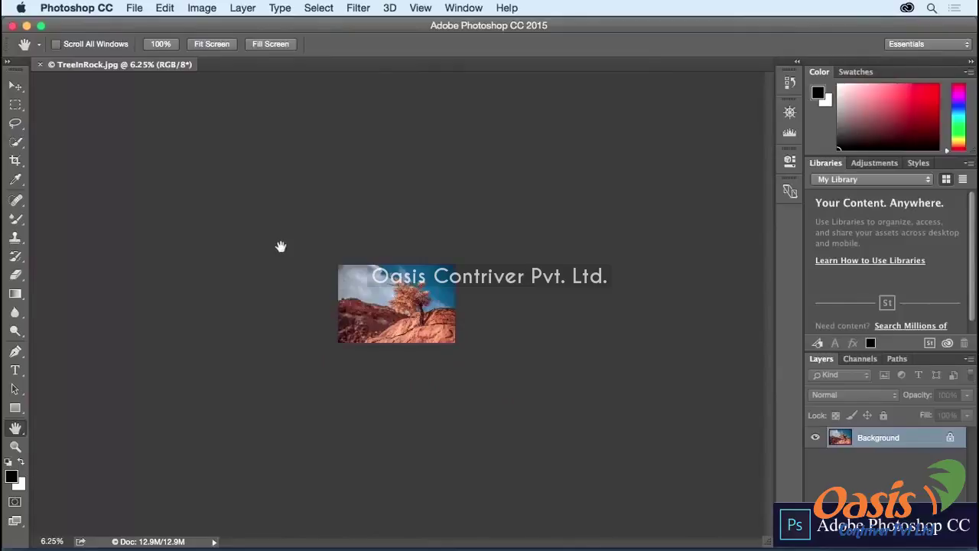
- Enable Overscroll in the Tools preferences and apply the change
click(84, 9)
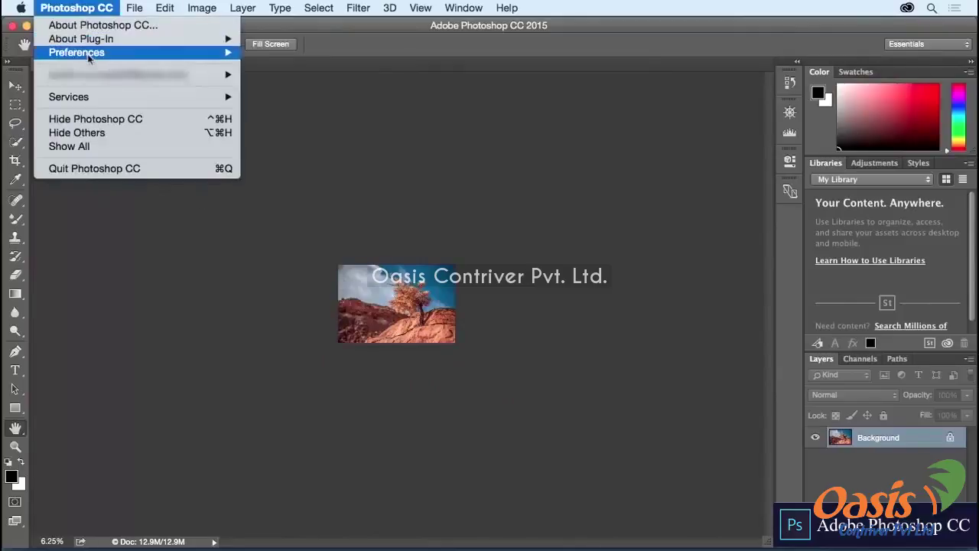
mouse_move(88, 54)
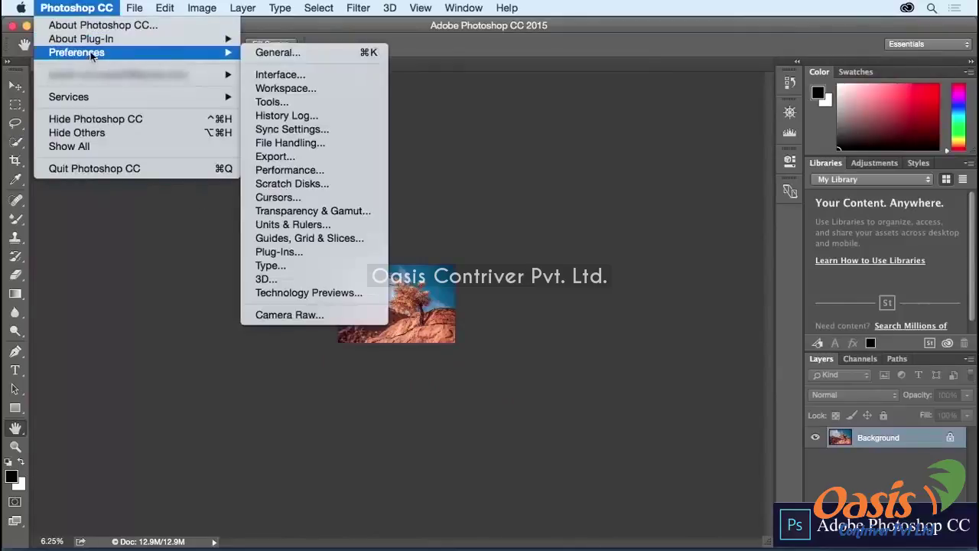
click(269, 103)
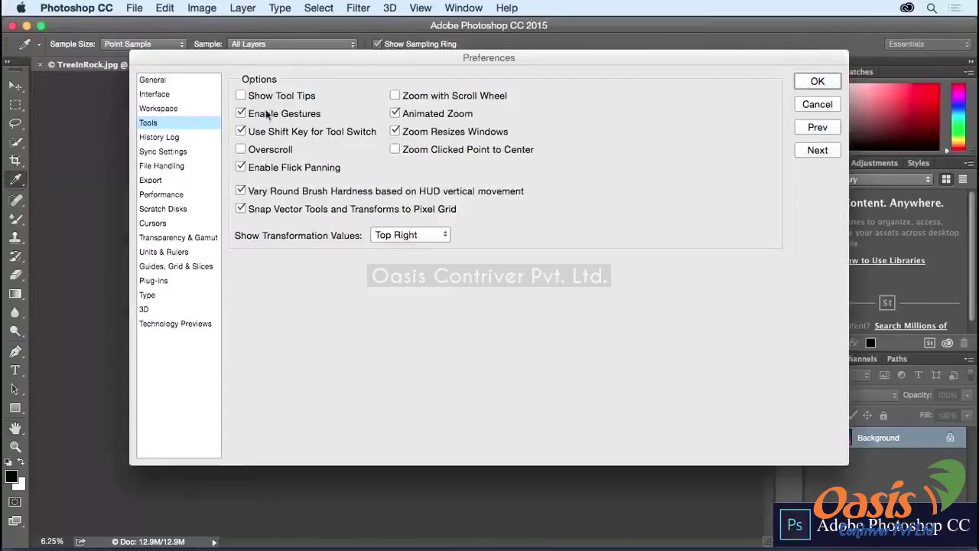
click(241, 150)
click(812, 81)
- Pan TreeInRock.jpg into the canvas's upper-left corner with the Hand tool, and float the Color panel beside it before redocking it after Swatches
key(h)
drag(441, 314, 318, 229)
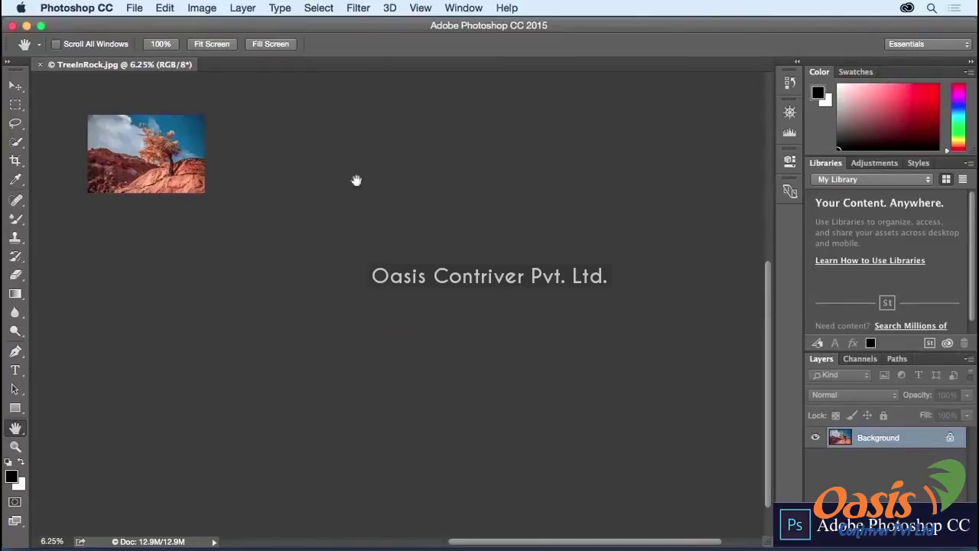
drag(165, 153, 130, 132)
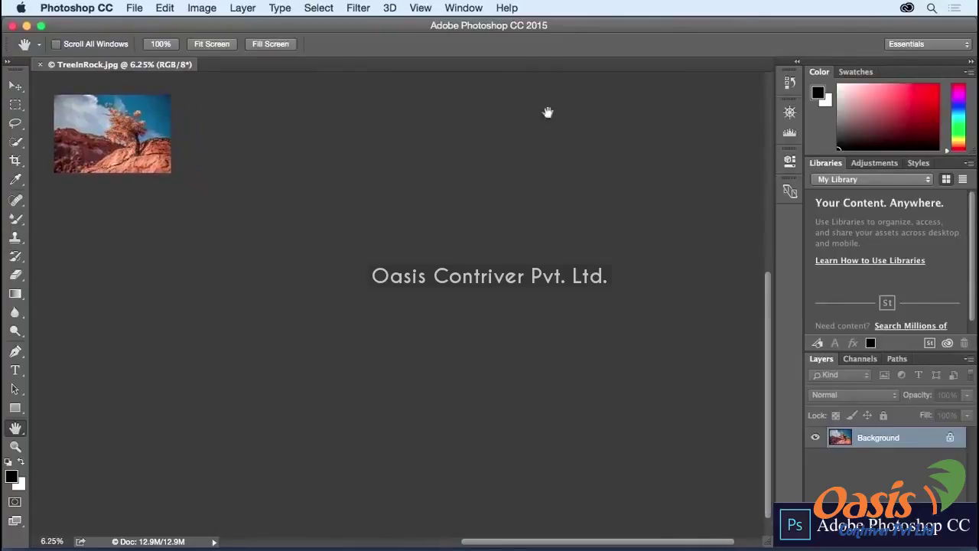
drag(817, 75, 195, 105)
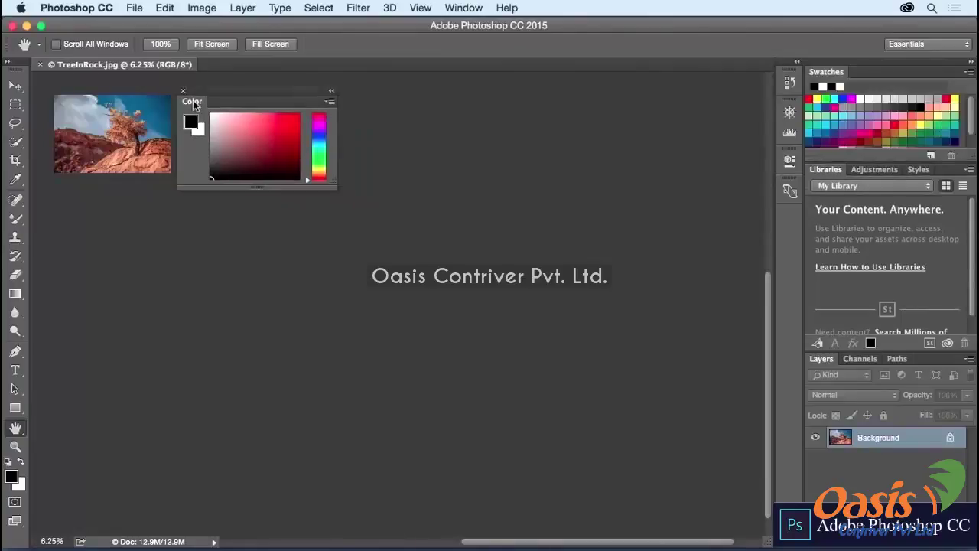
drag(194, 105, 860, 72)
- Disable Overscroll in the Tools preferences, toggle Zoom with Scroll Wheel twice, and apply the preferences before reselecting the Hand tool
click(76, 8)
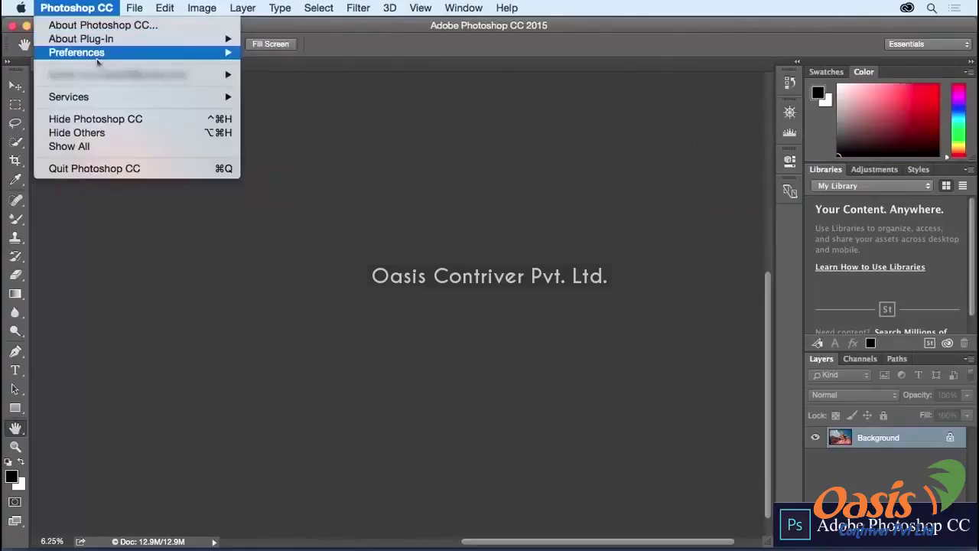
mouse_move(209, 55)
click(260, 100)
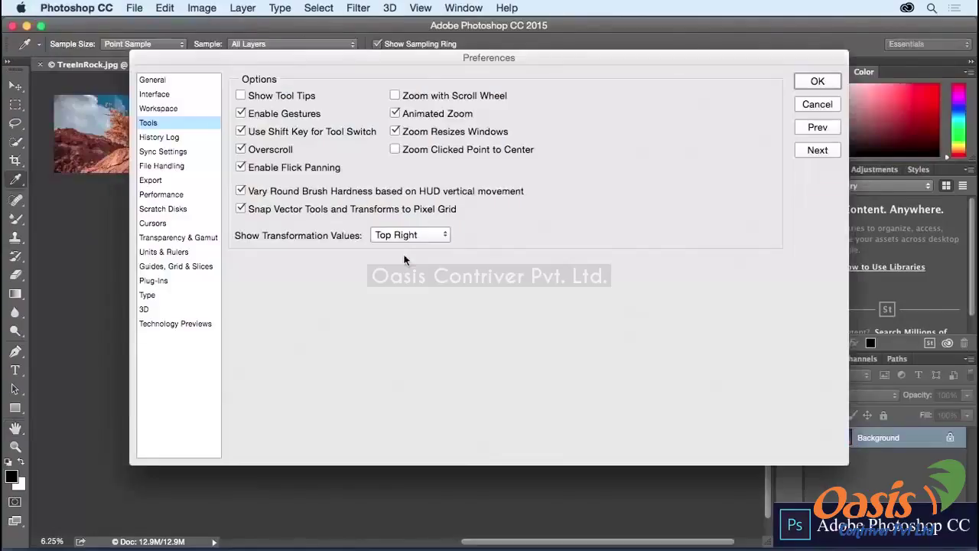
click(241, 150)
click(395, 96)
click(396, 96)
click(817, 82)
key(h)
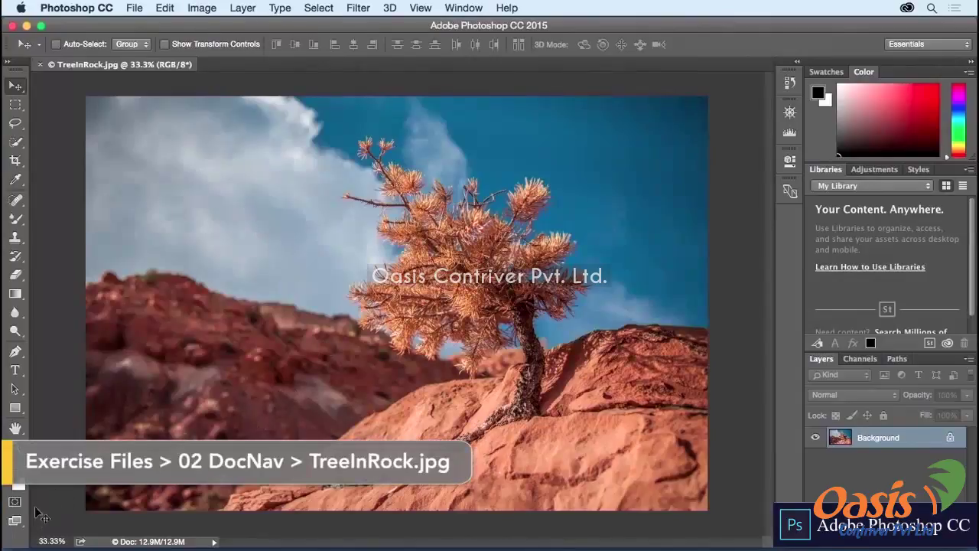
- Choose Standard Screen Mode from the available screen modes, and cycle the view to Full Screen Mode
click(16, 520)
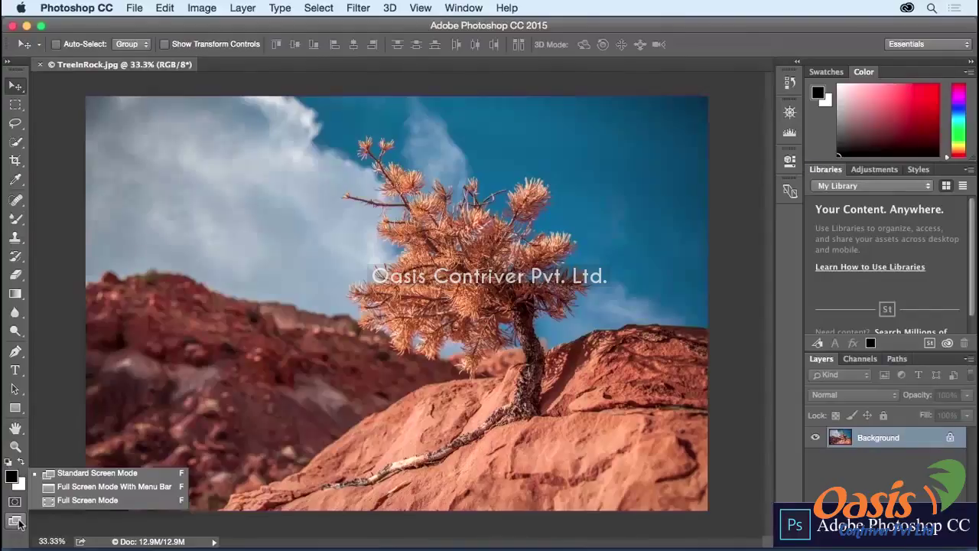
click(99, 475)
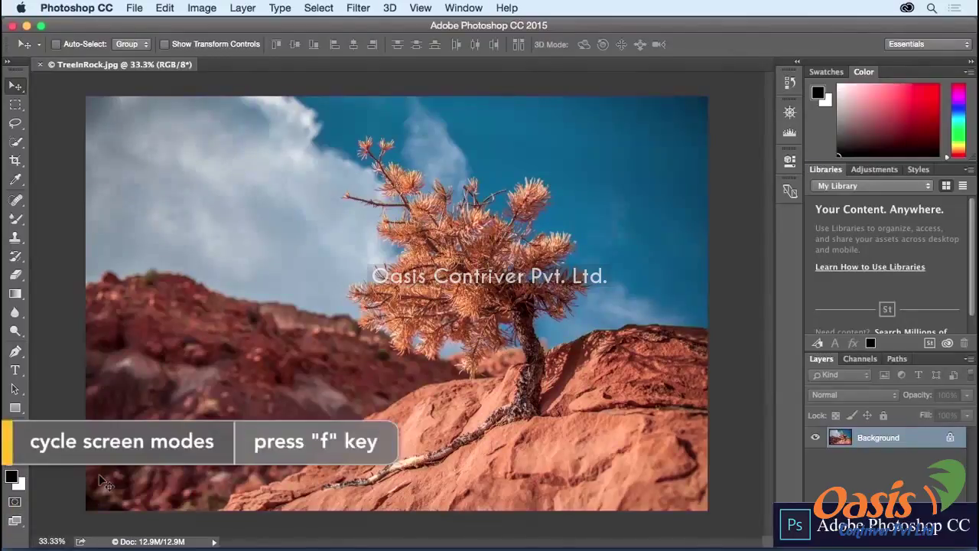
key(f)
key(f)
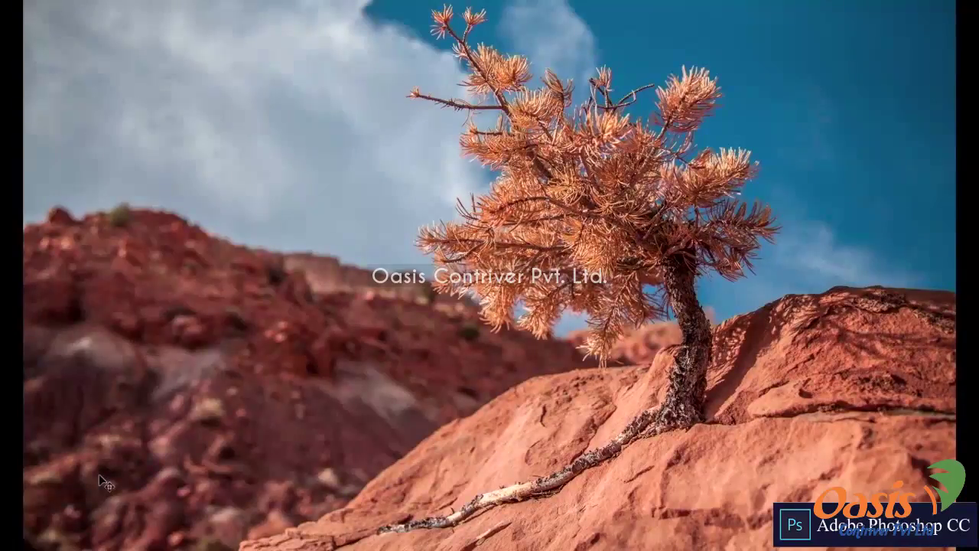
- Show and hide the panels over the full-screen image, and return to Standard Screen Mode with the panels shown
key(Tab)
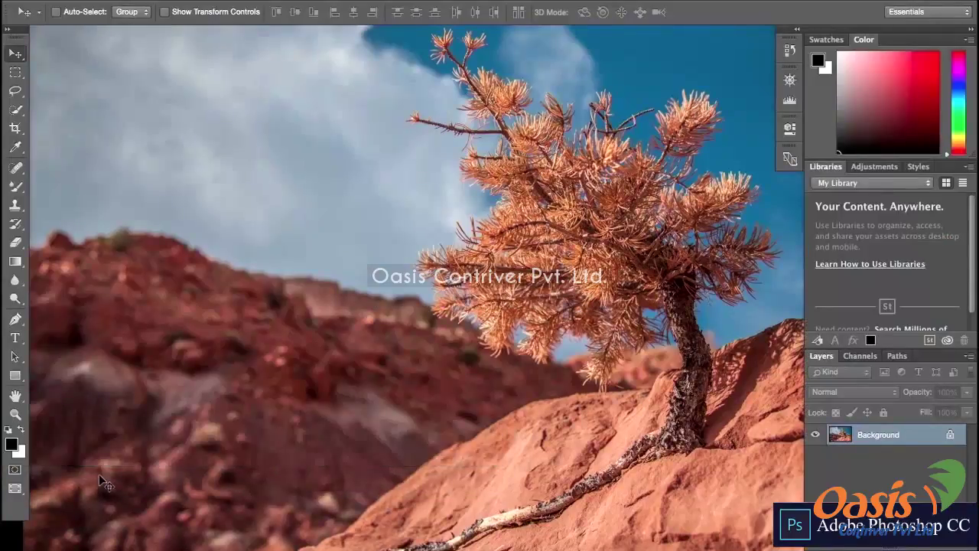
key(Tab)
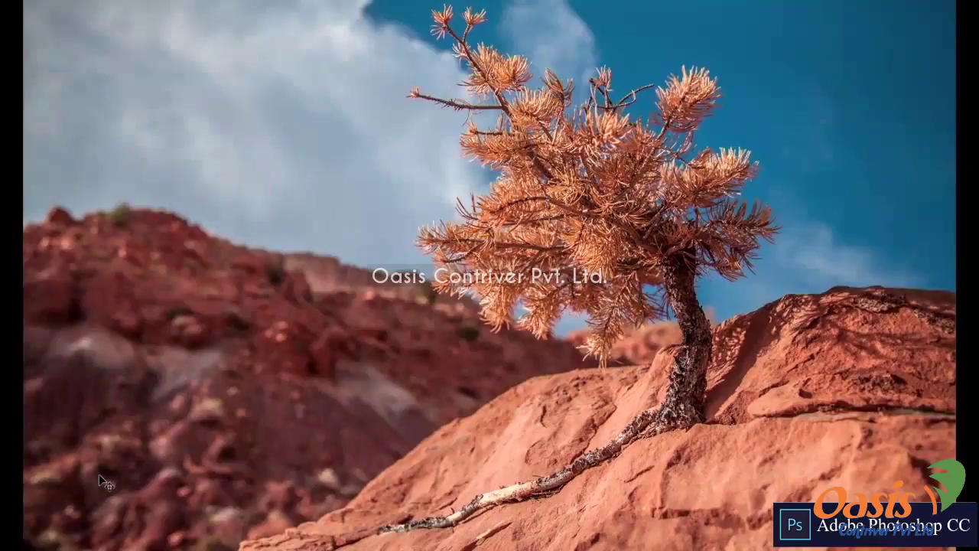
key(Tab)
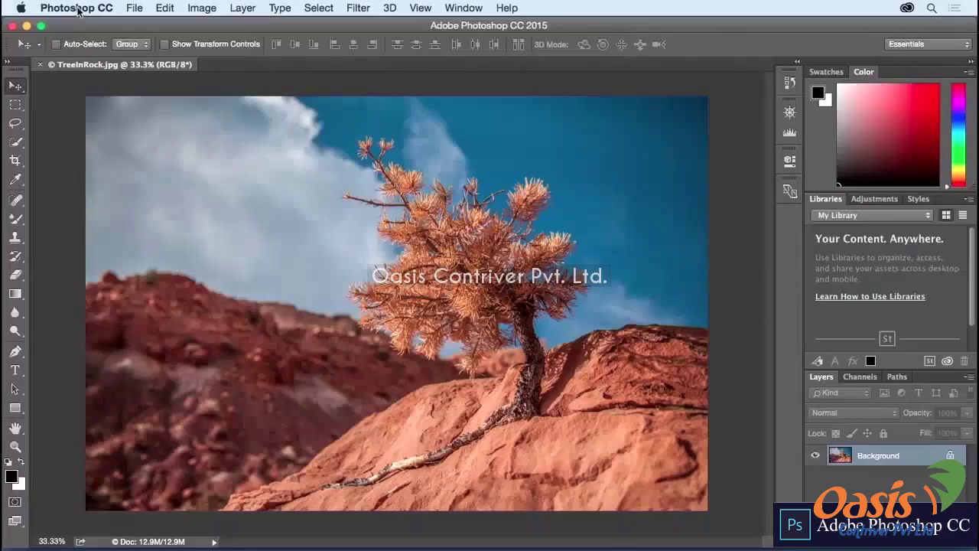
- Set the Standard Screen Mode and Full Screen with Menus borders to None in the Interface preferences, with Black as the Full Screen color
click(76, 8)
mouse_move(89, 56)
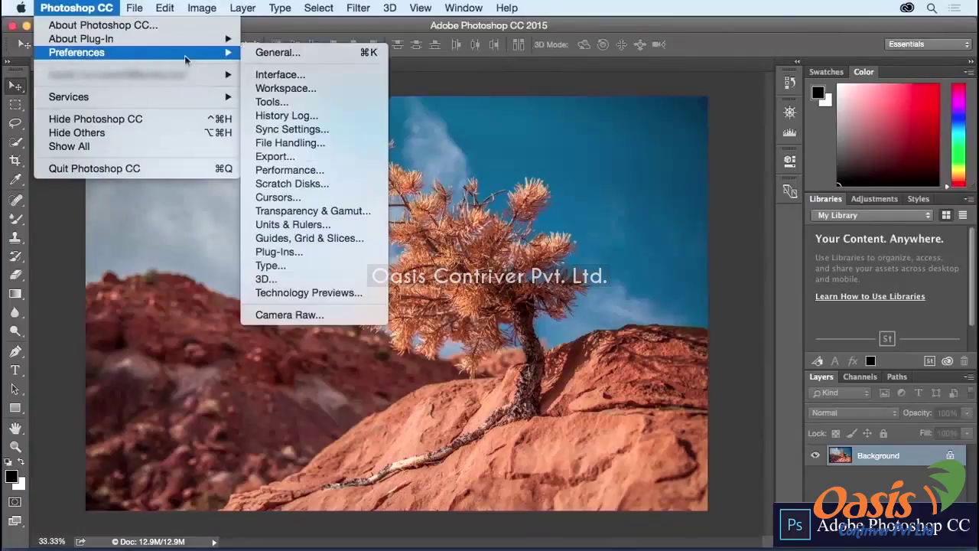
click(284, 76)
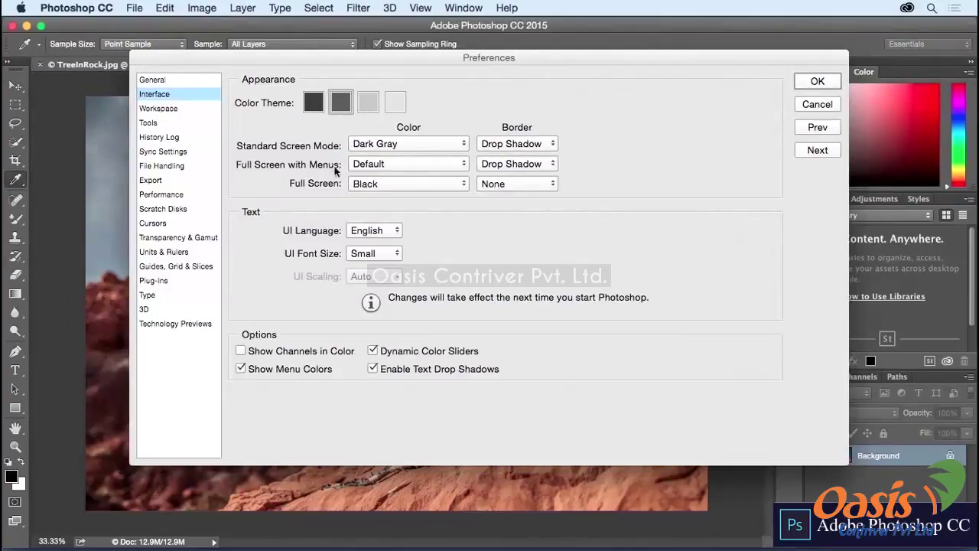
click(546, 144)
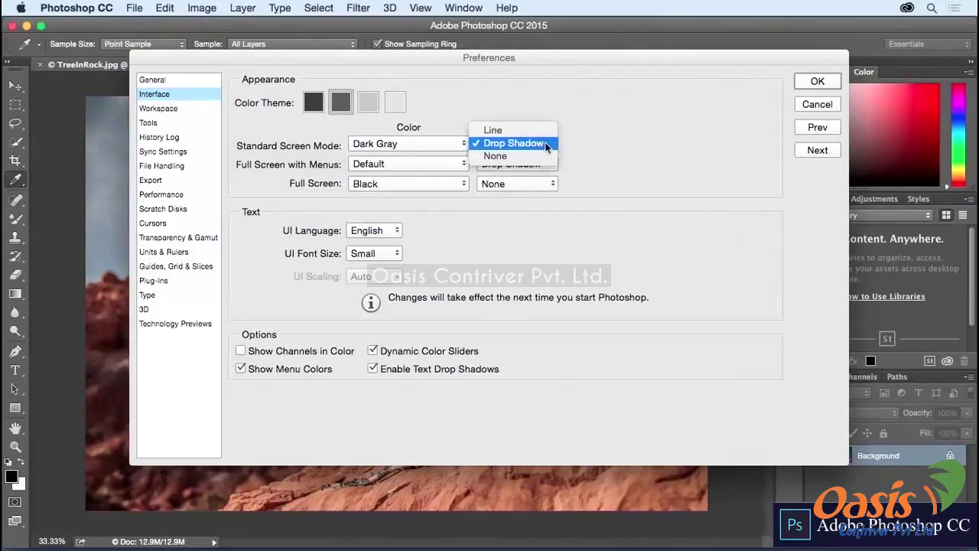
click(543, 155)
click(546, 164)
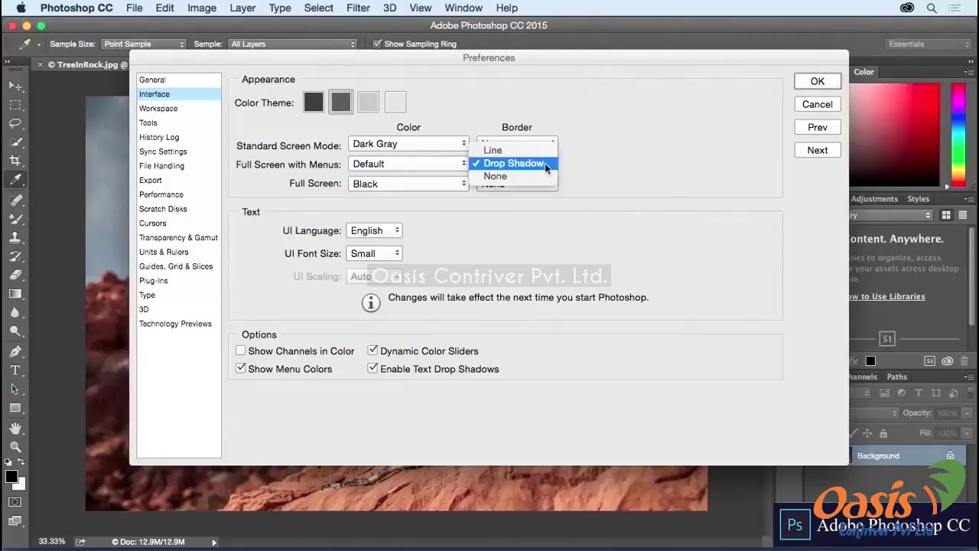
click(545, 178)
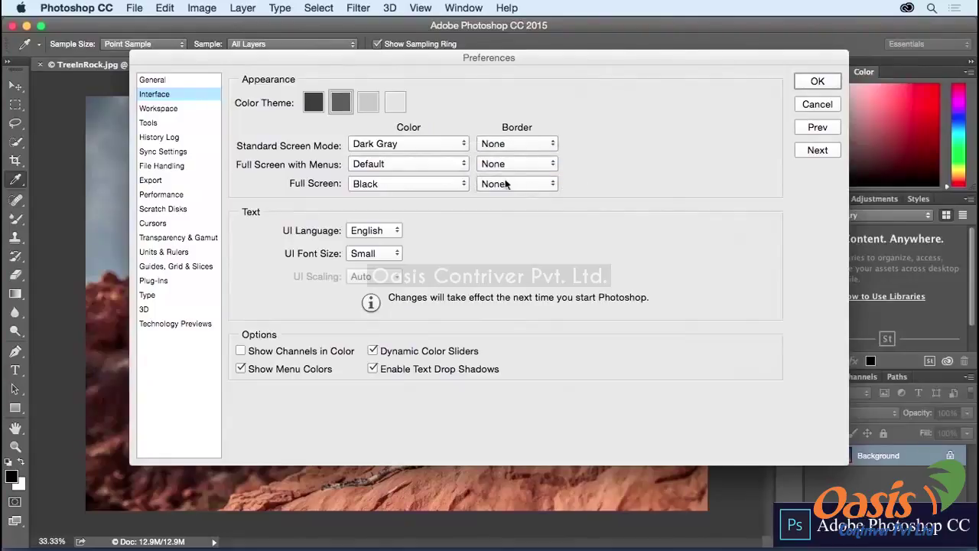
click(448, 185)
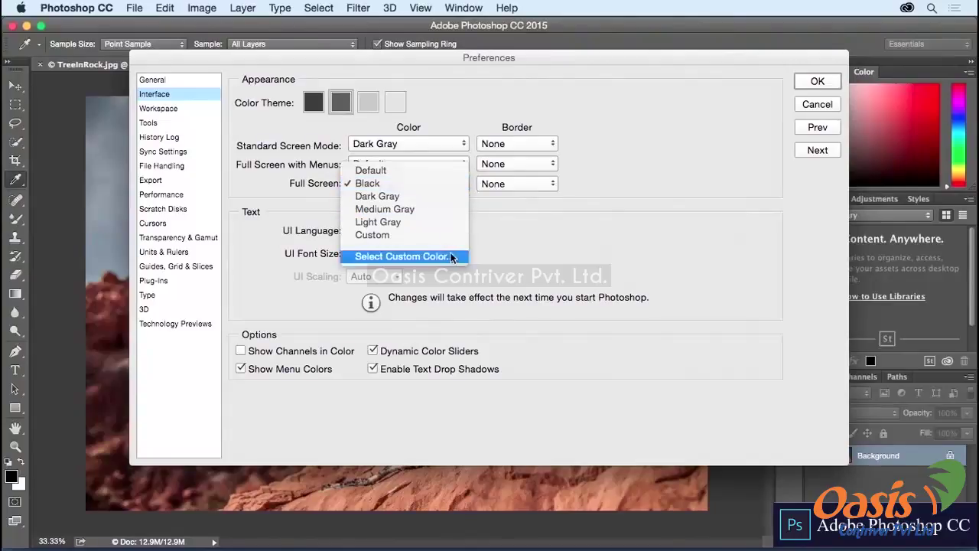
click(448, 185)
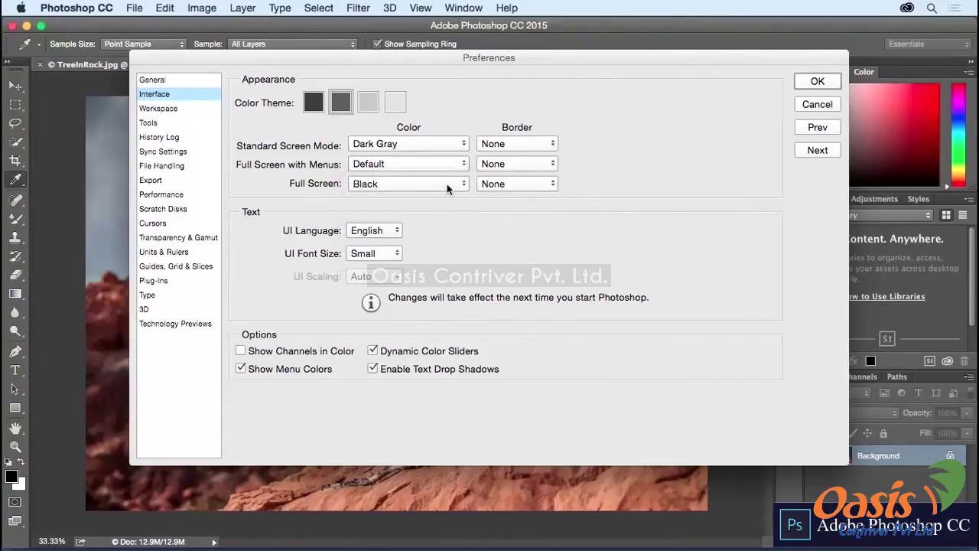
click(816, 82)
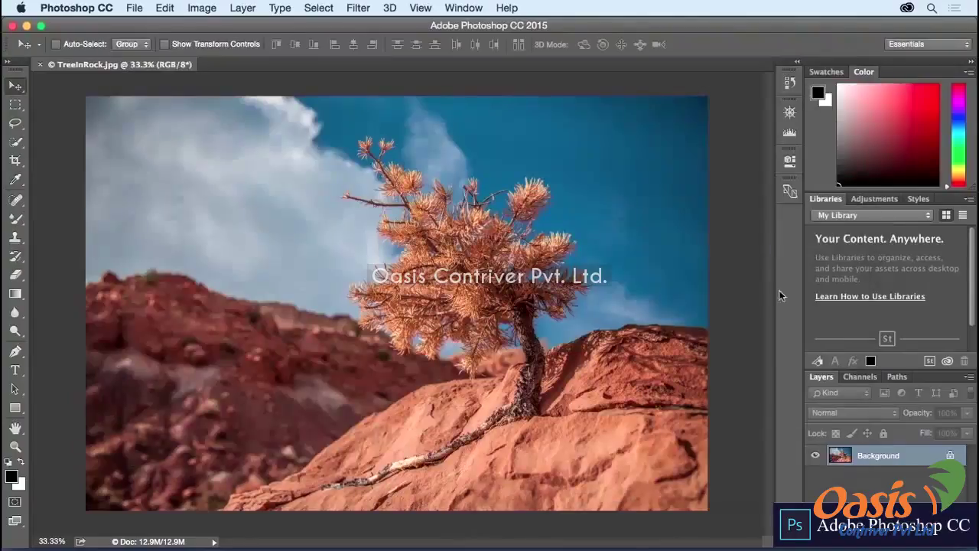